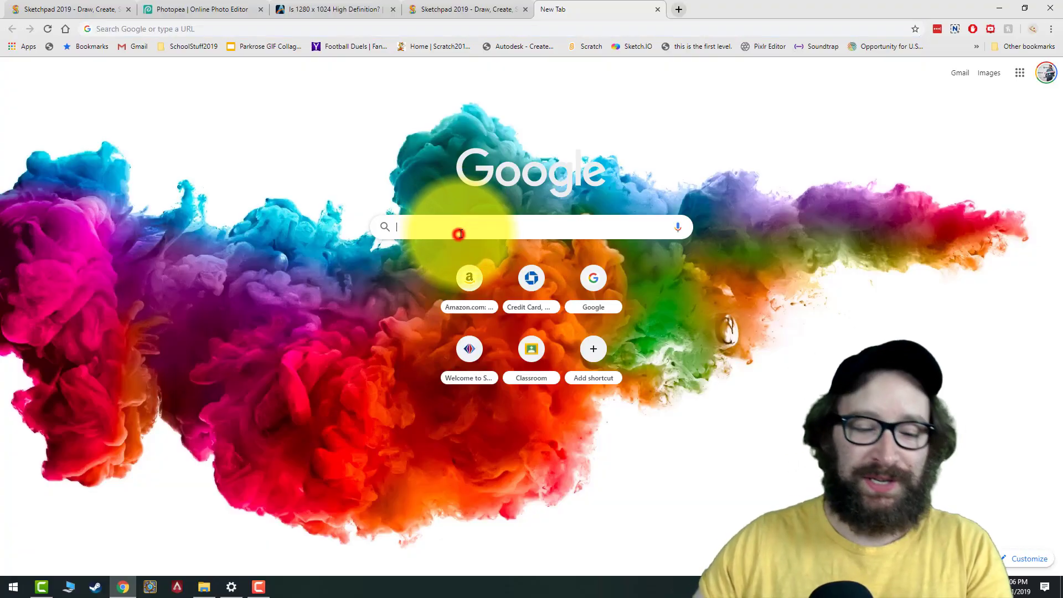
- Search Google for background images using the term "background"
type("background")
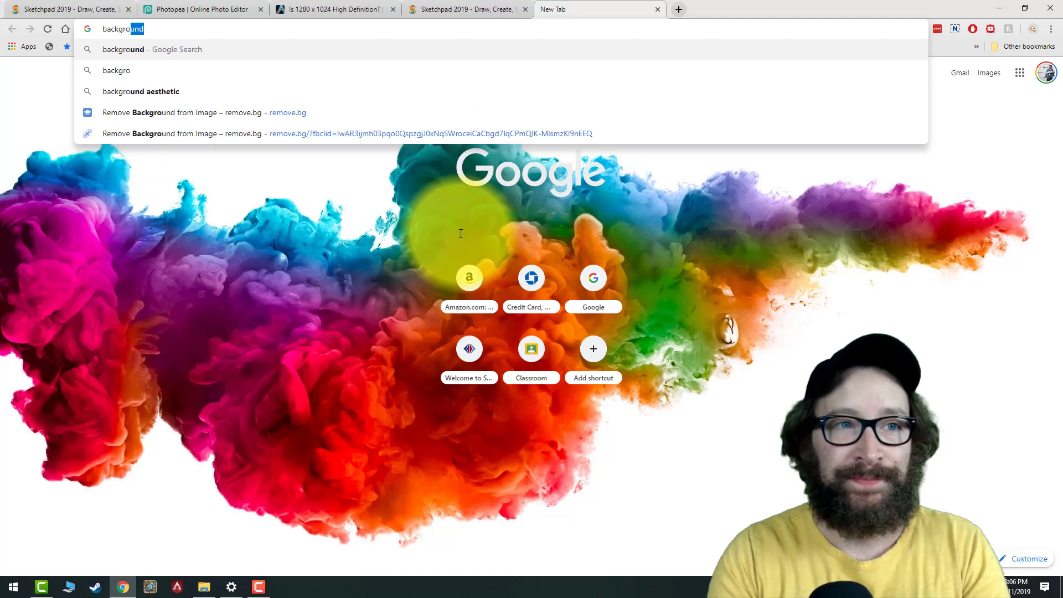
key("Return")
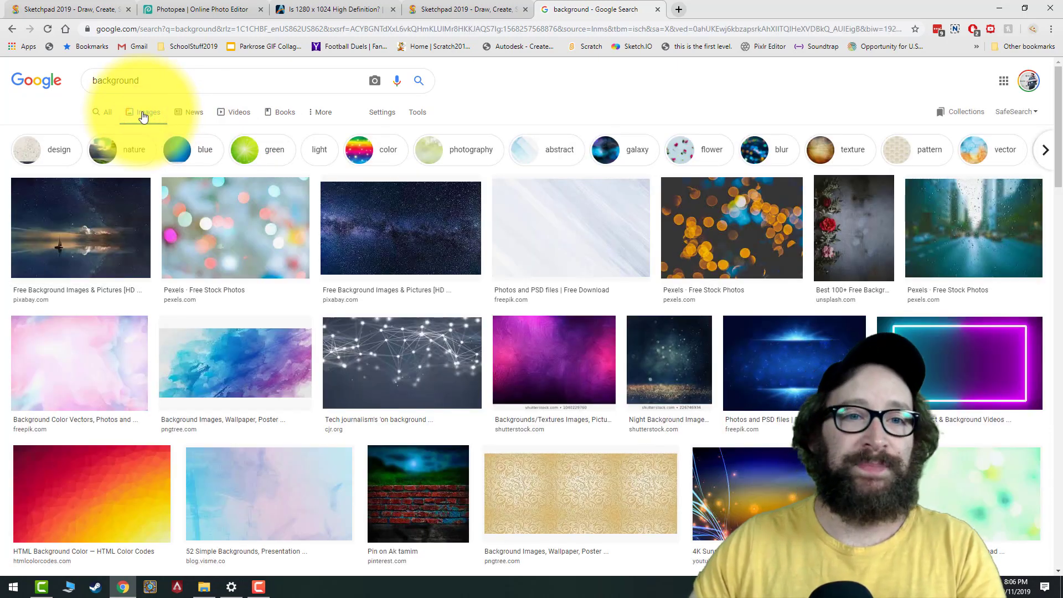
- Preview the blue and nature filters on the background image results, clearing each one again
left_click(202, 153)
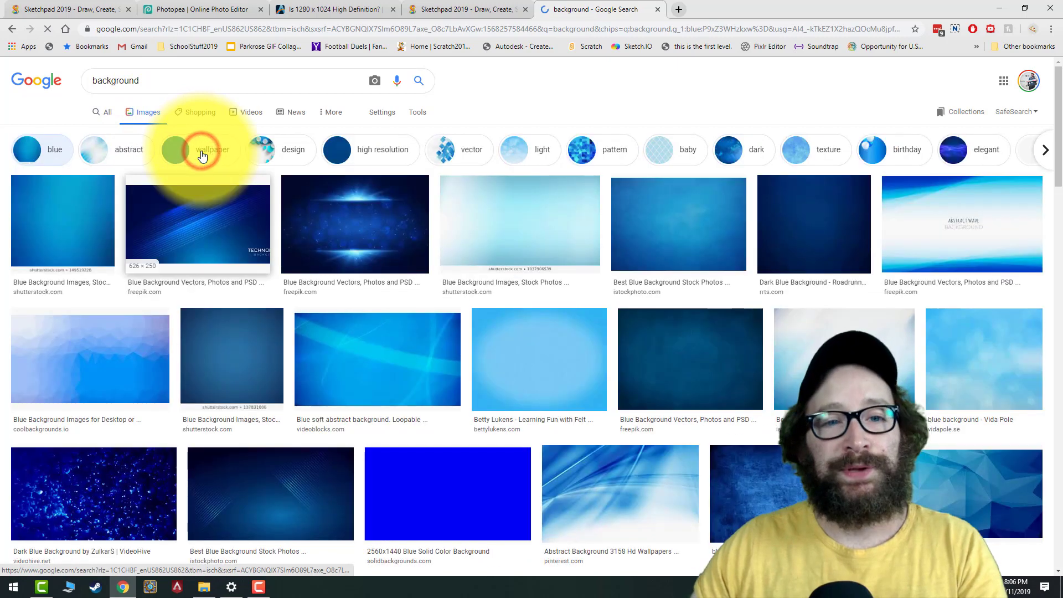
left_click(52, 152)
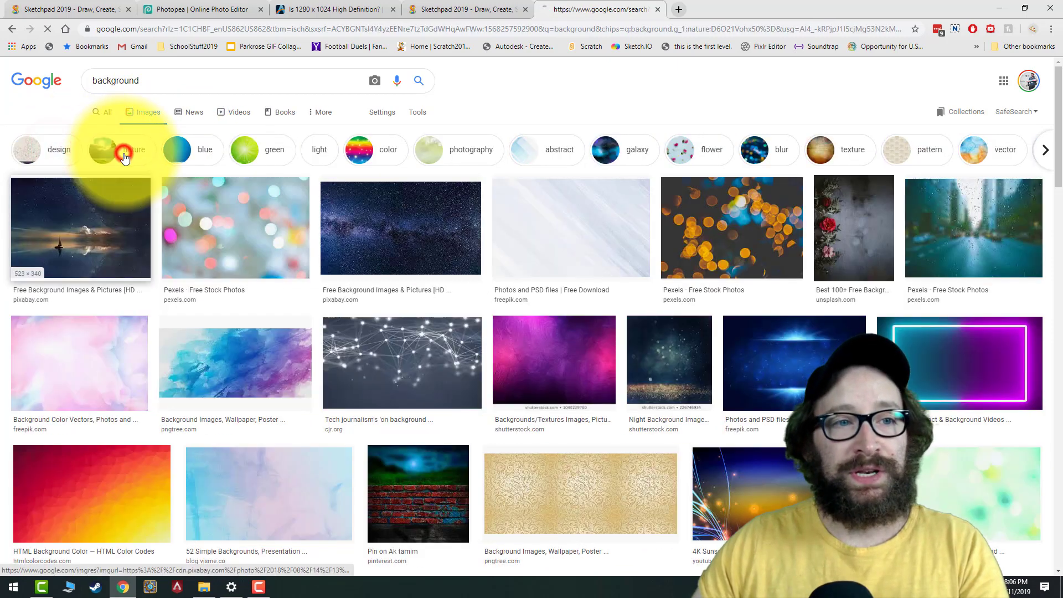
left_click(124, 155)
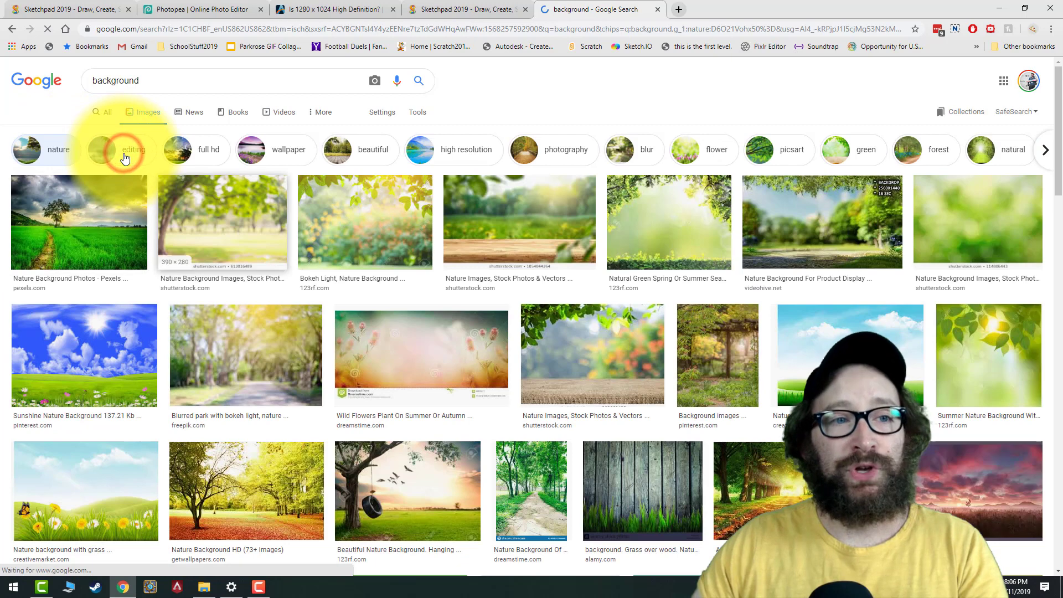
left_click(44, 152)
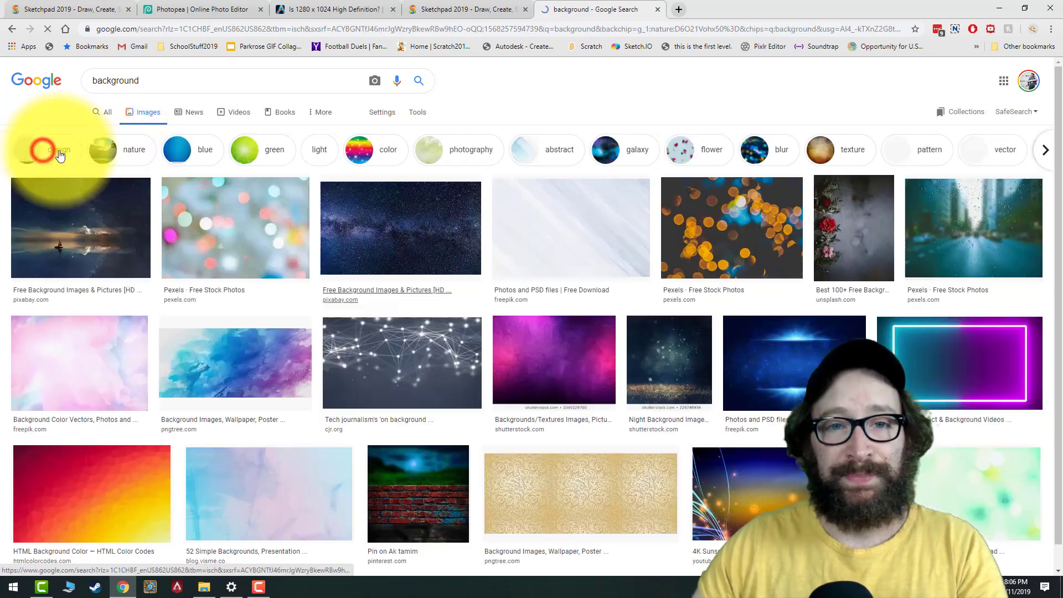
- Refine the background images by blue, pattern and flower, and remove each of these filters again
left_click(205, 155)
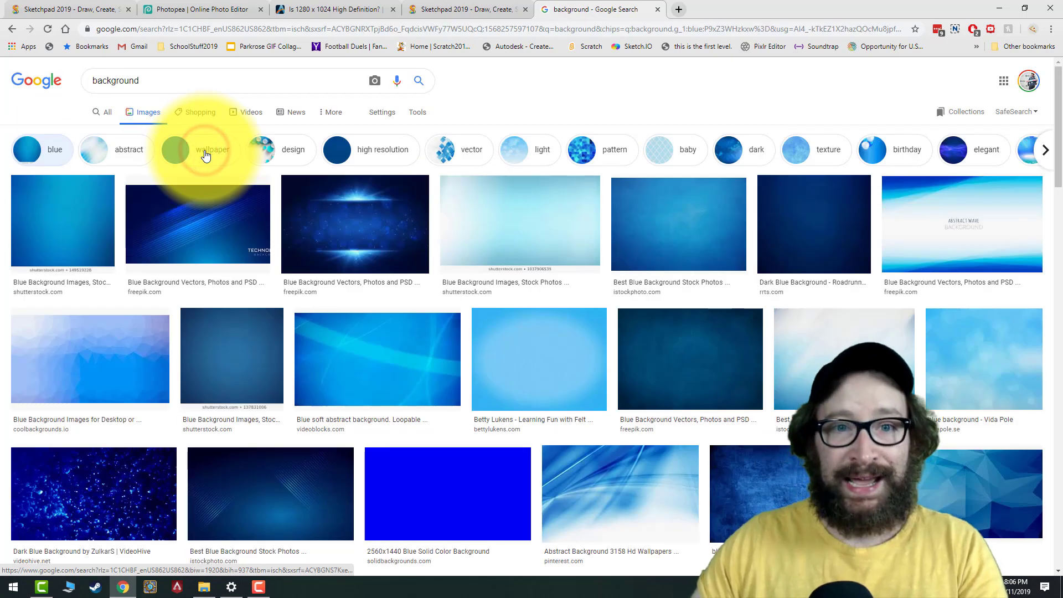
left_click(608, 153)
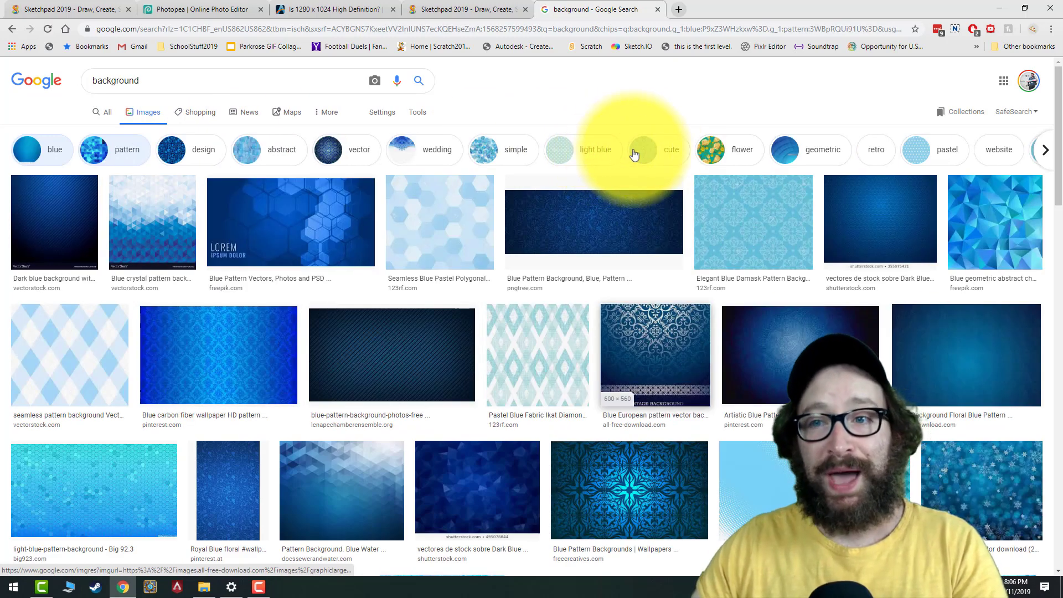
left_click(720, 149)
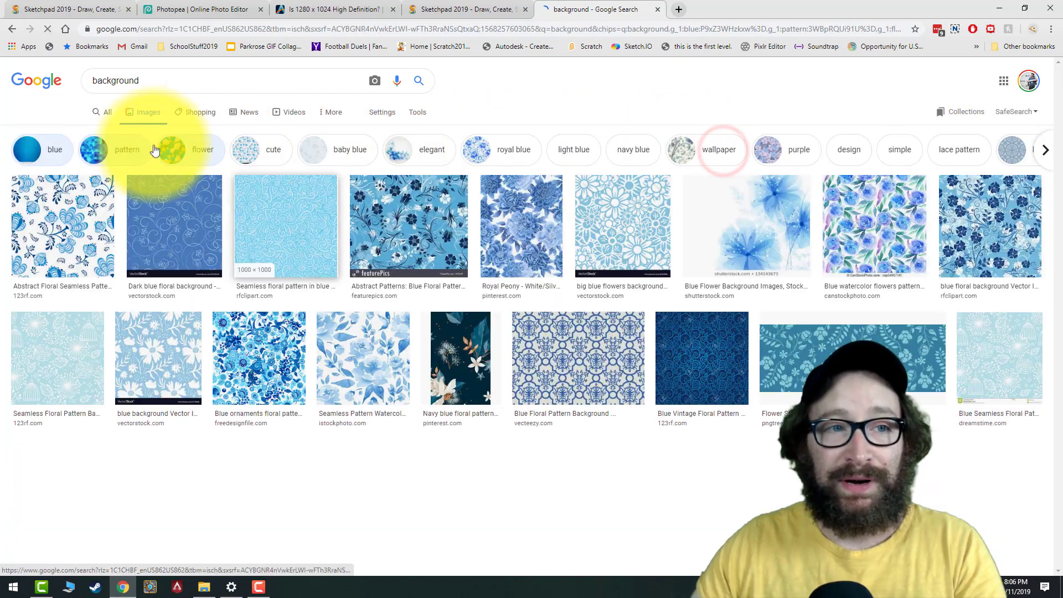
left_click(130, 149)
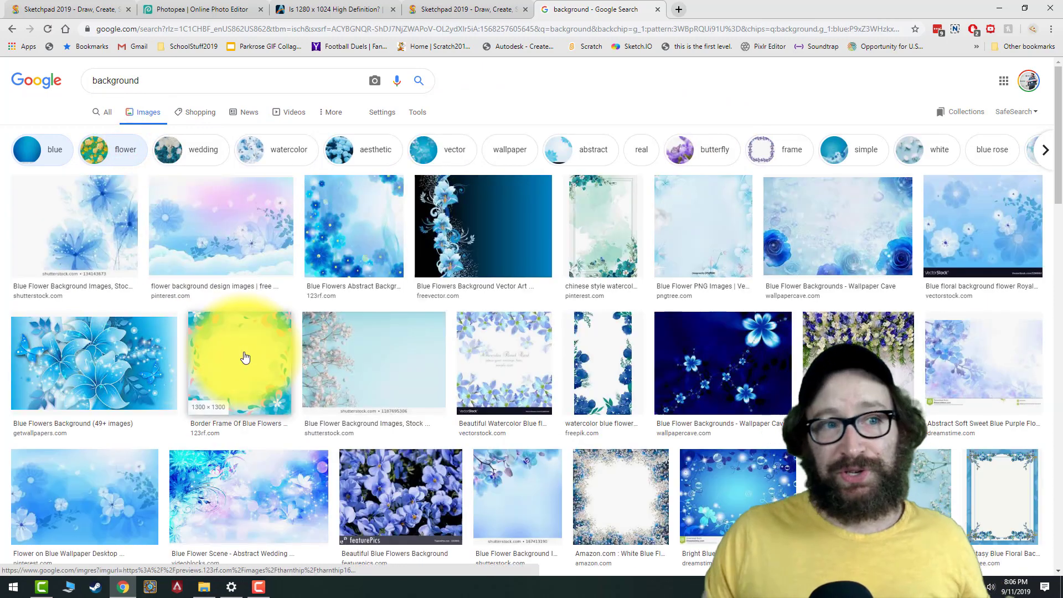
left_click(111, 149)
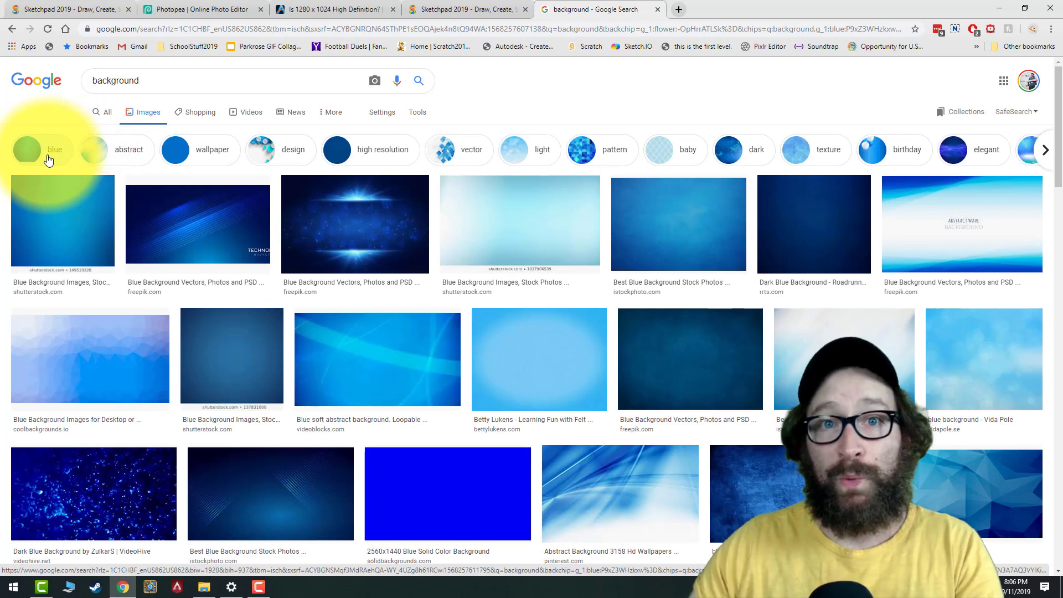
left_click(48, 159)
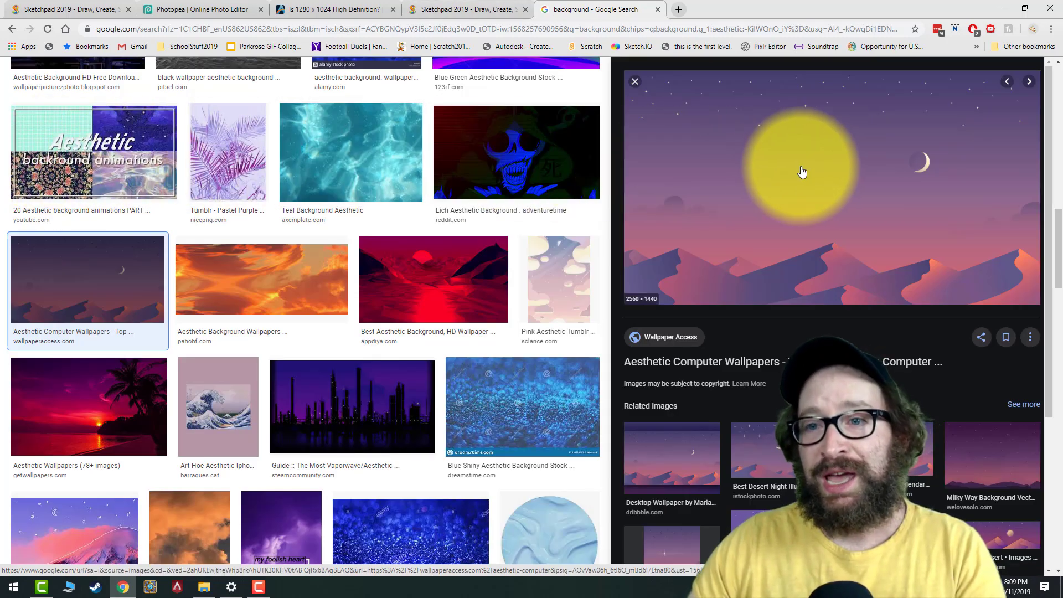
- Start saving the purple desert wallpaper with the crescent moon and choose the Downloads folder as its location
right_click(802, 169)
left_click(837, 280)
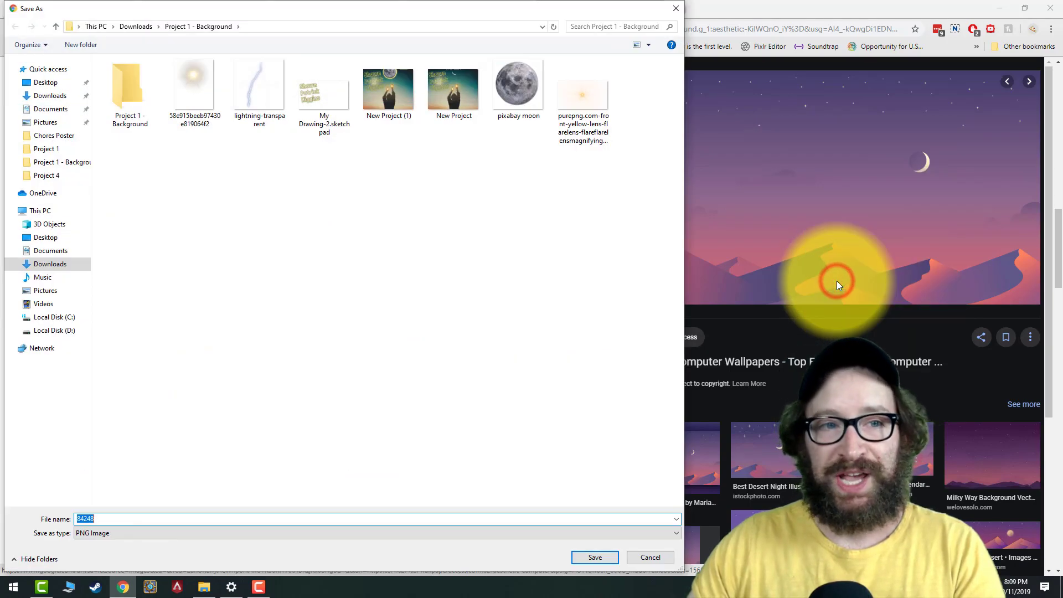
left_click(47, 83)
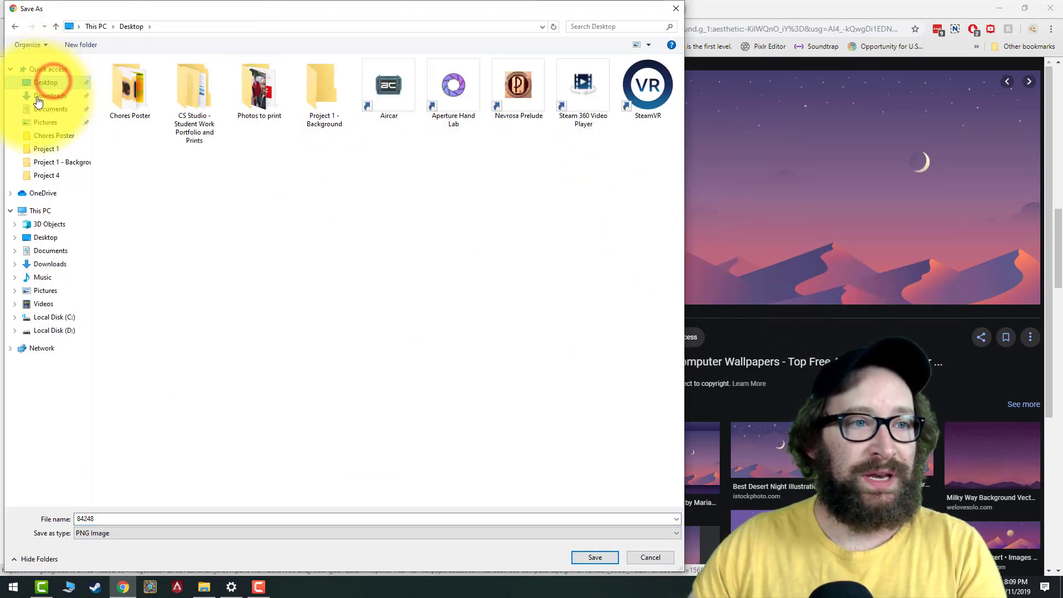
left_click(37, 98)
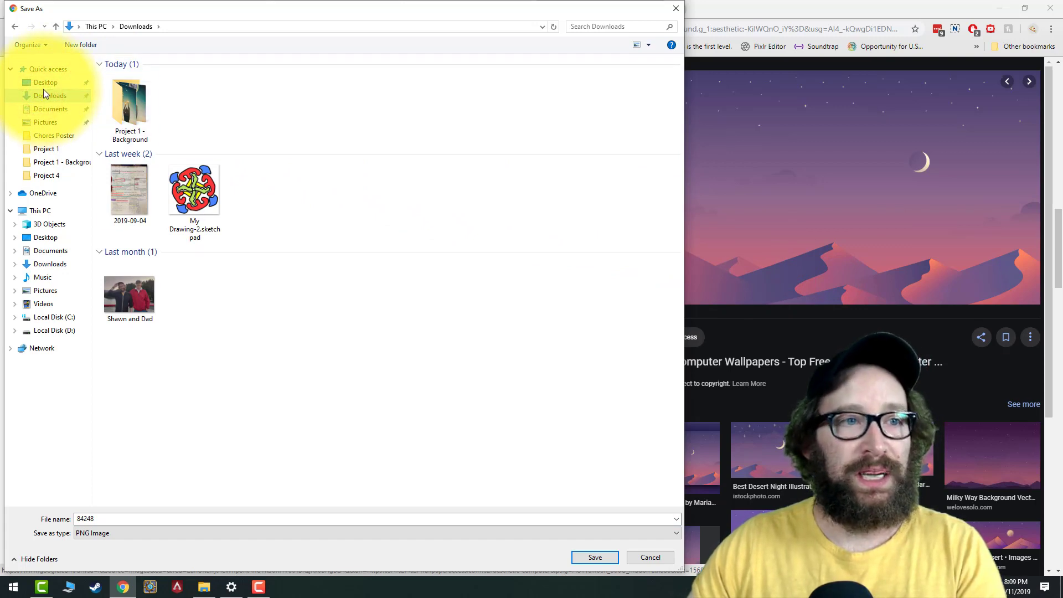
- Create a new folder in Downloads, plus a second one named "Project 1 - Background"
left_click(84, 45)
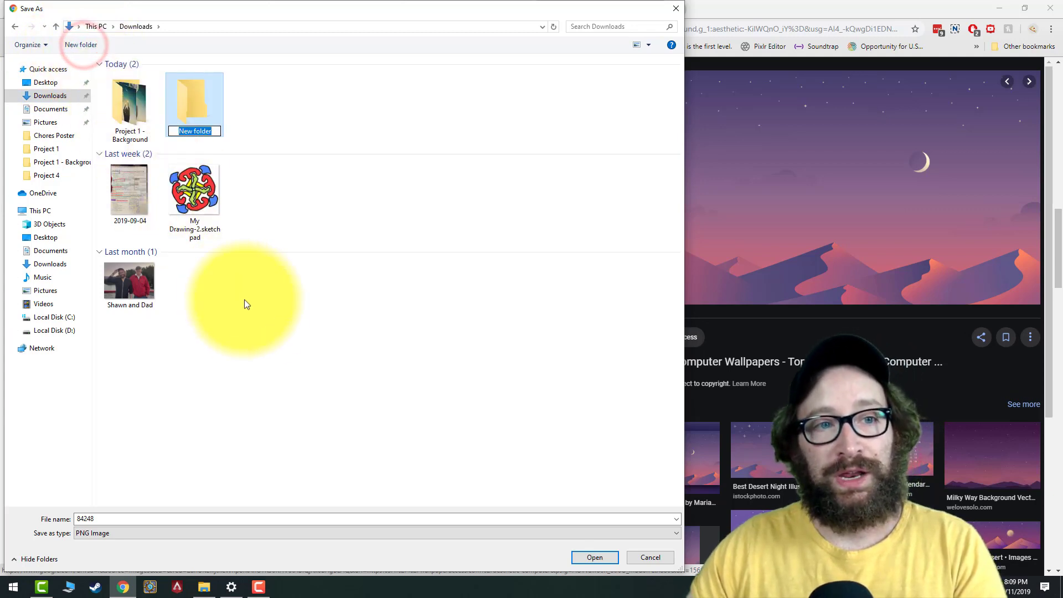
left_click(274, 344)
right_click(300, 113)
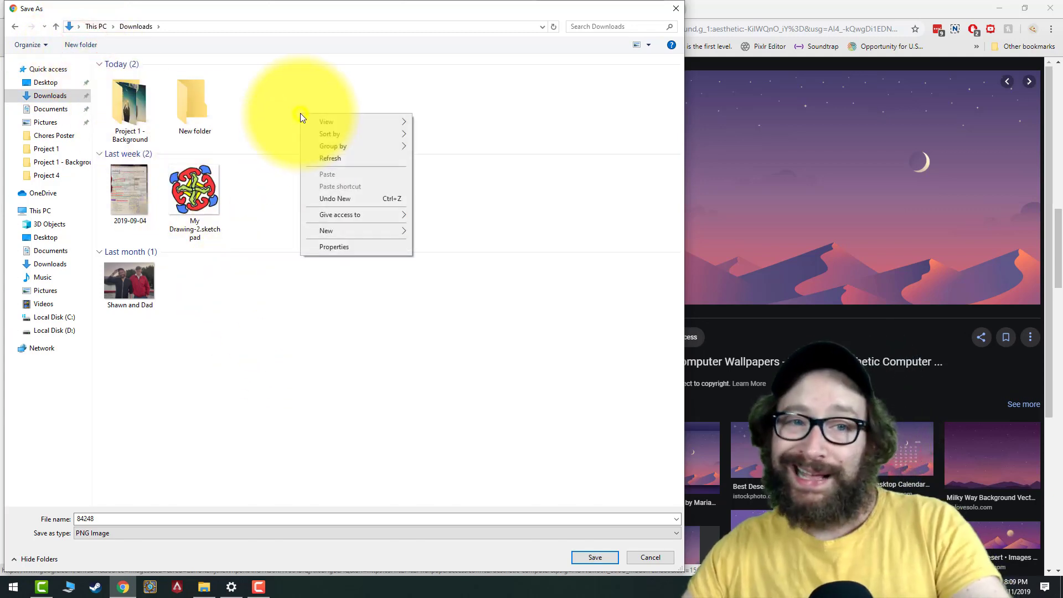
left_click(435, 231)
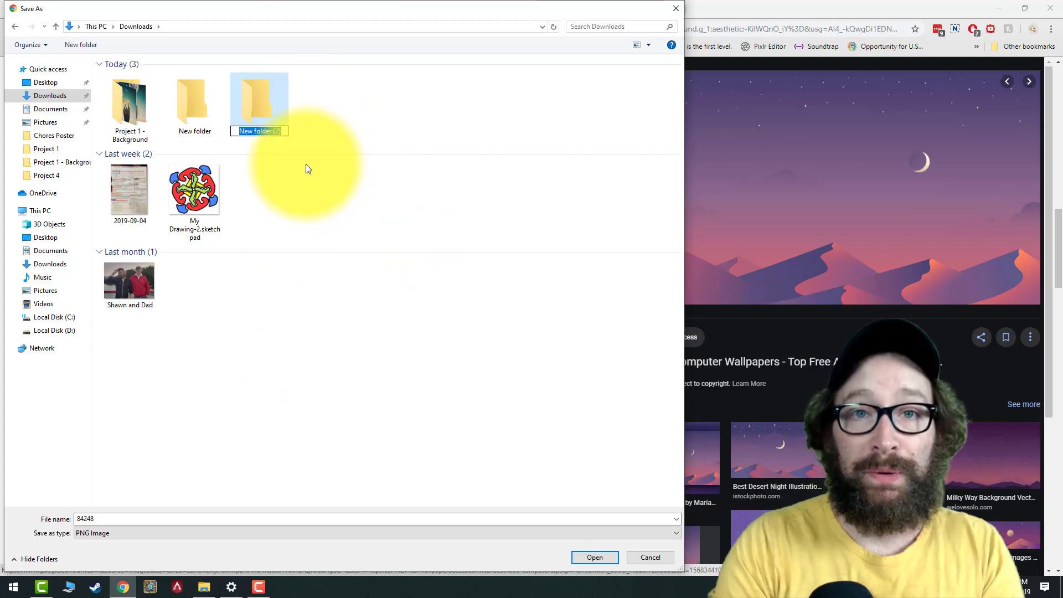
type("Project")
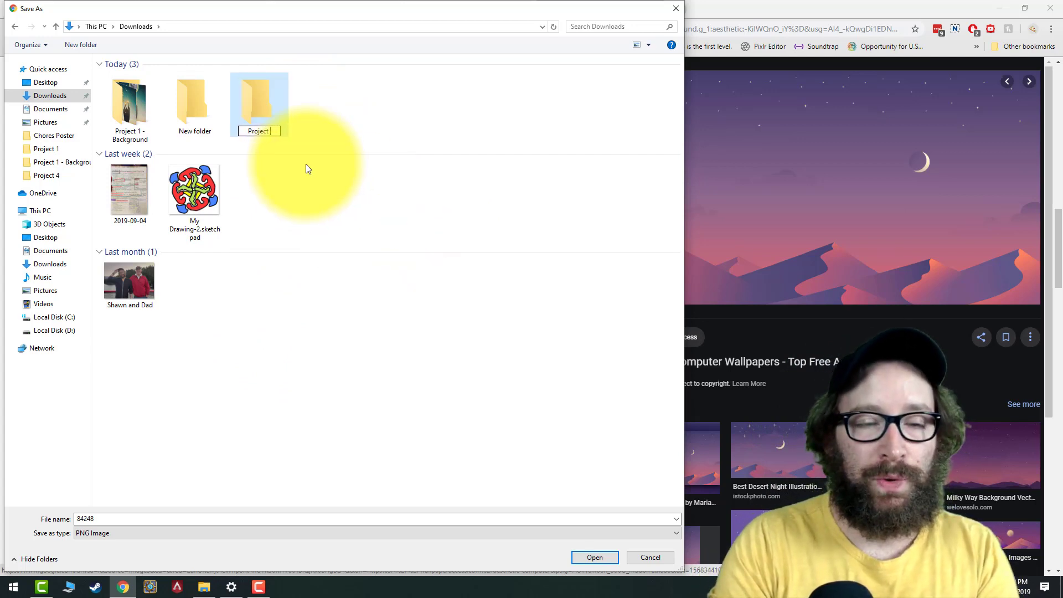
type(" 1 - Bacg")
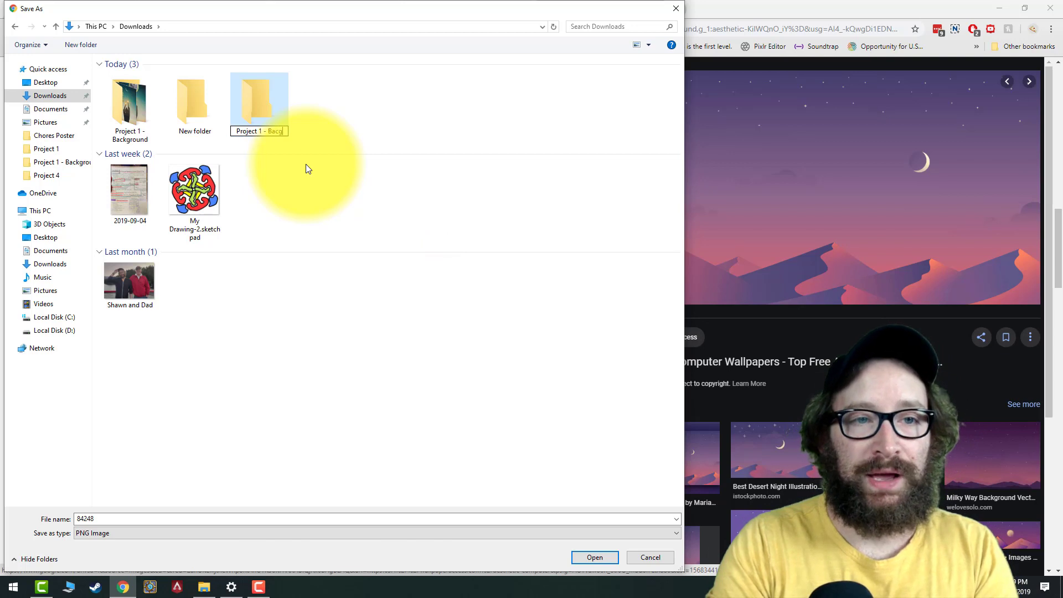
key("BackSpace")
type("kground")
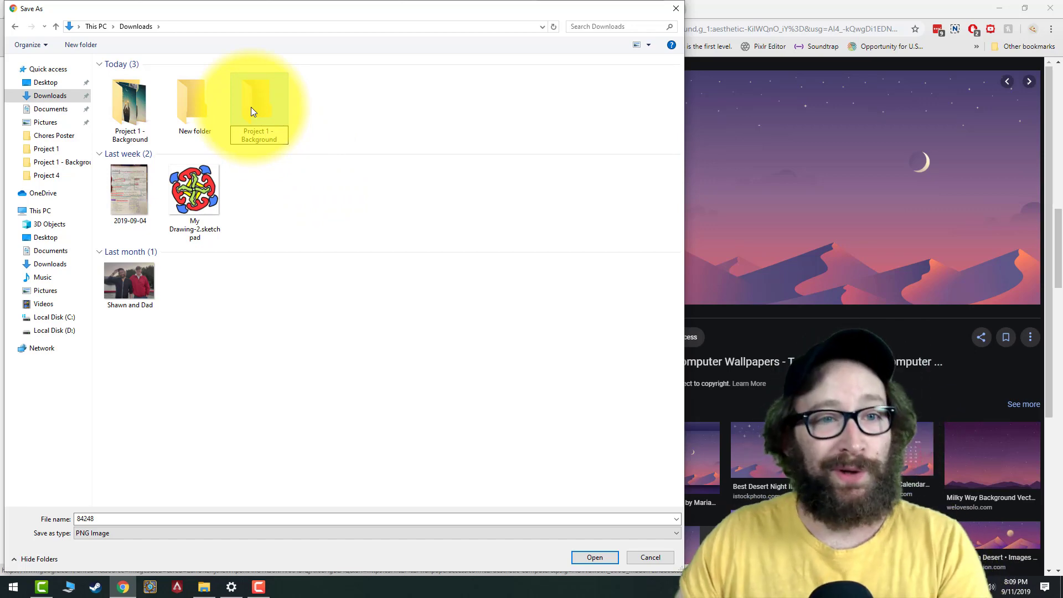
key("Return")
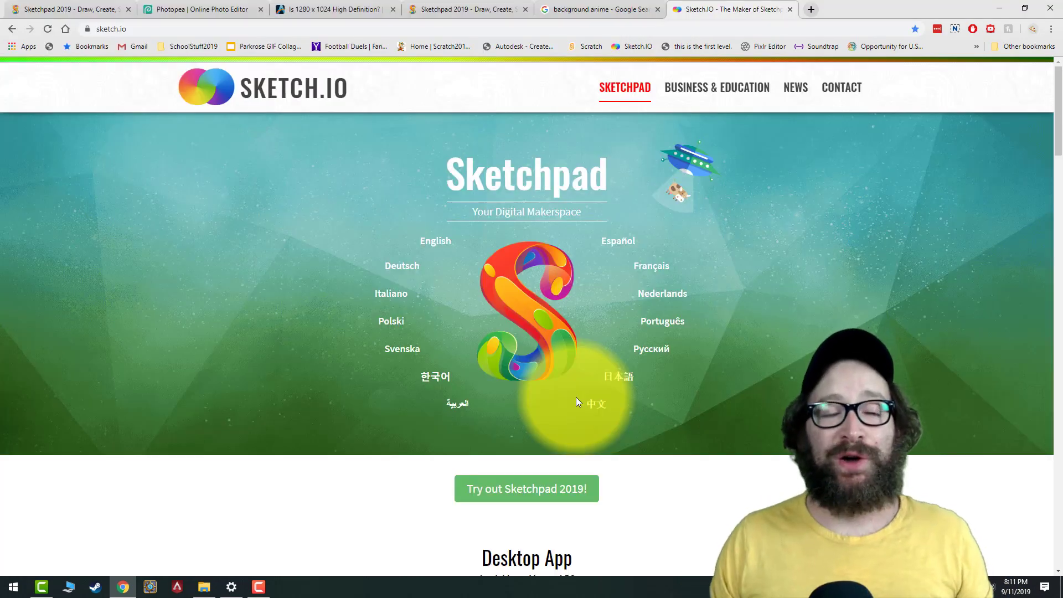
- Open the English version of Sketchpad and create a Transparent canvas using the Size of Screen preset, 1920 x 1080 px
left_click(443, 241)
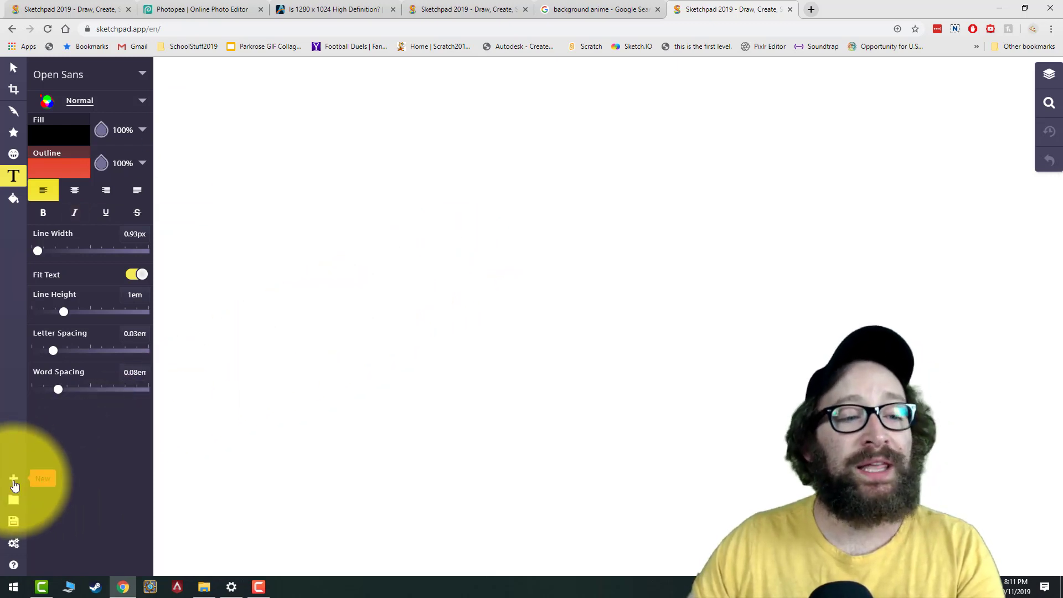
left_click(14, 482)
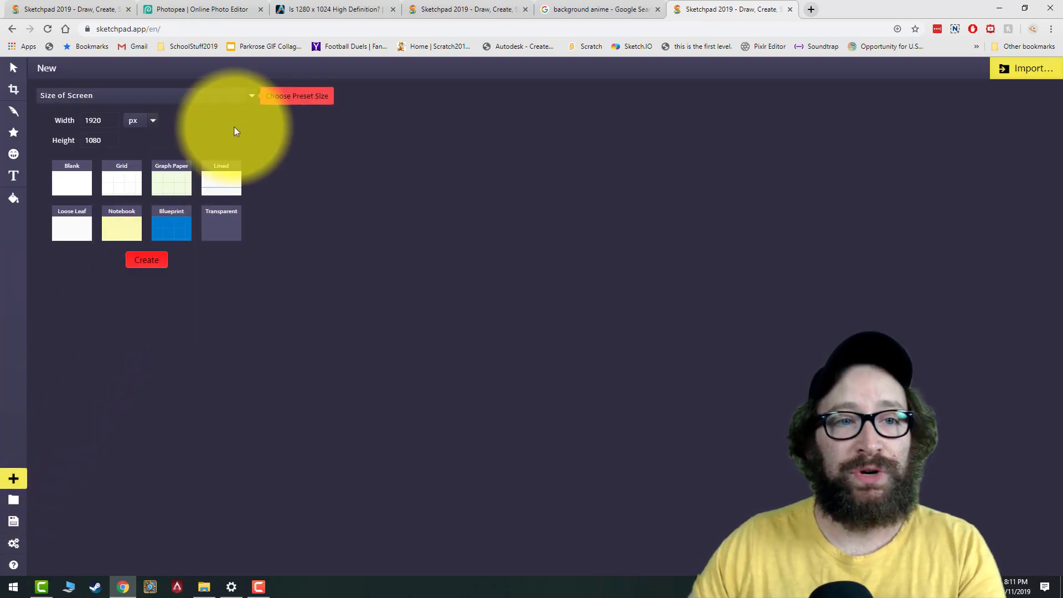
left_click(252, 97)
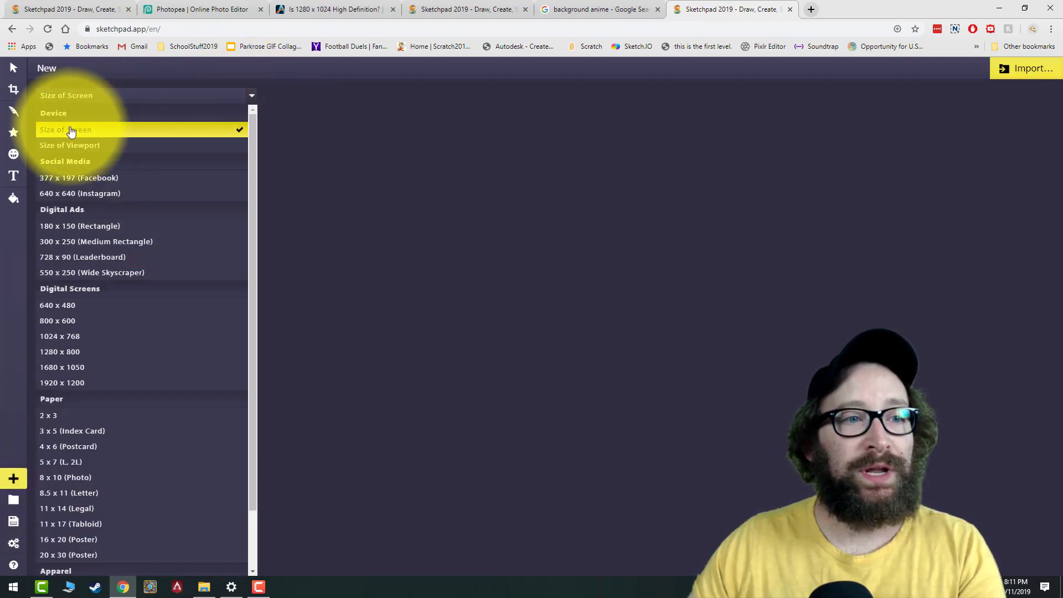
left_click(71, 130)
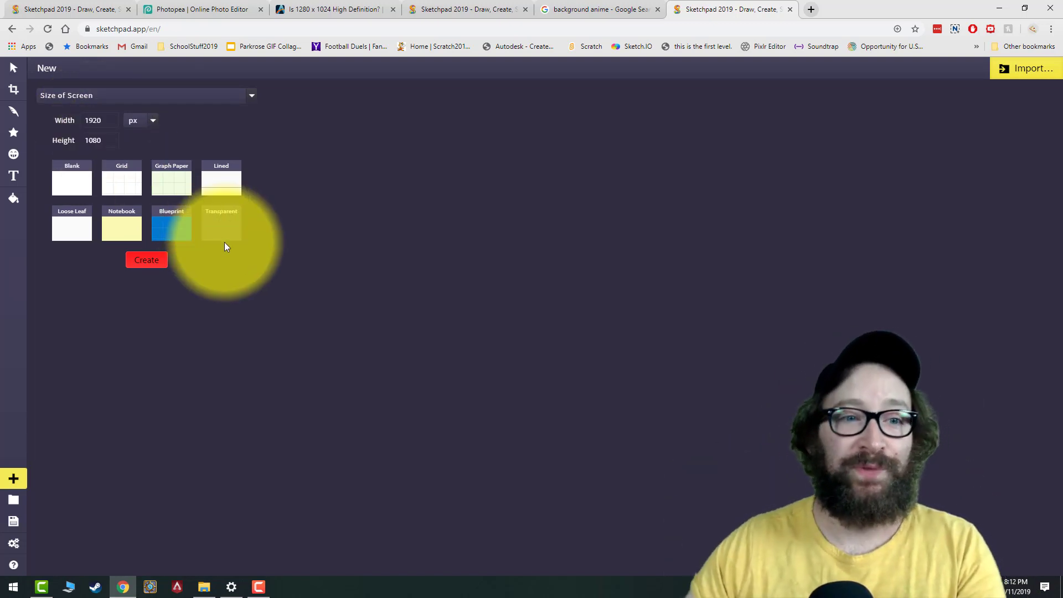
left_click(221, 227)
left_click(144, 262)
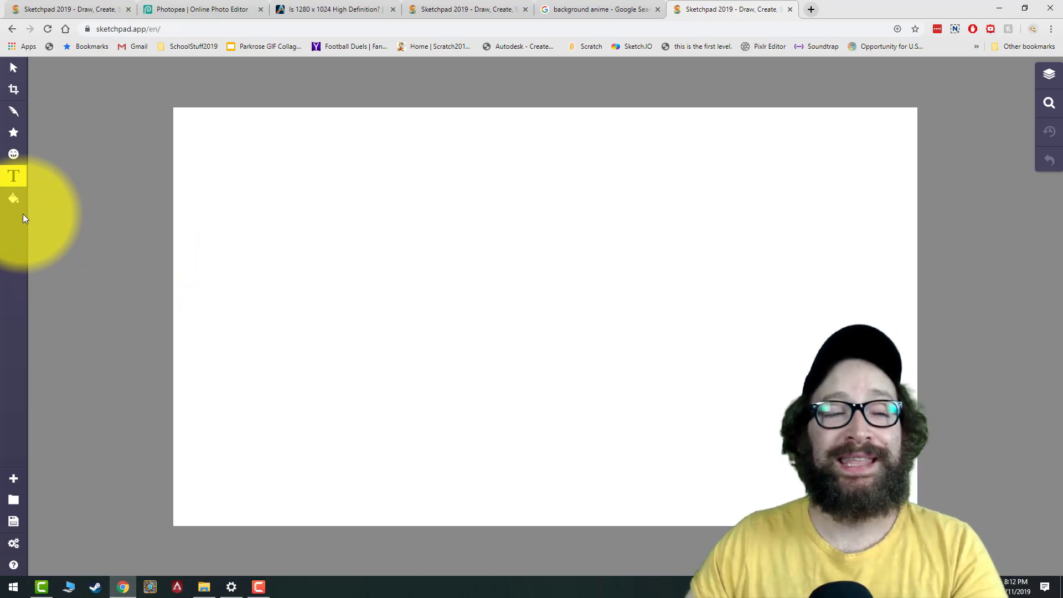
- Load the purple desert wallpaper image from the computer onto the canvas
left_click(14, 156)
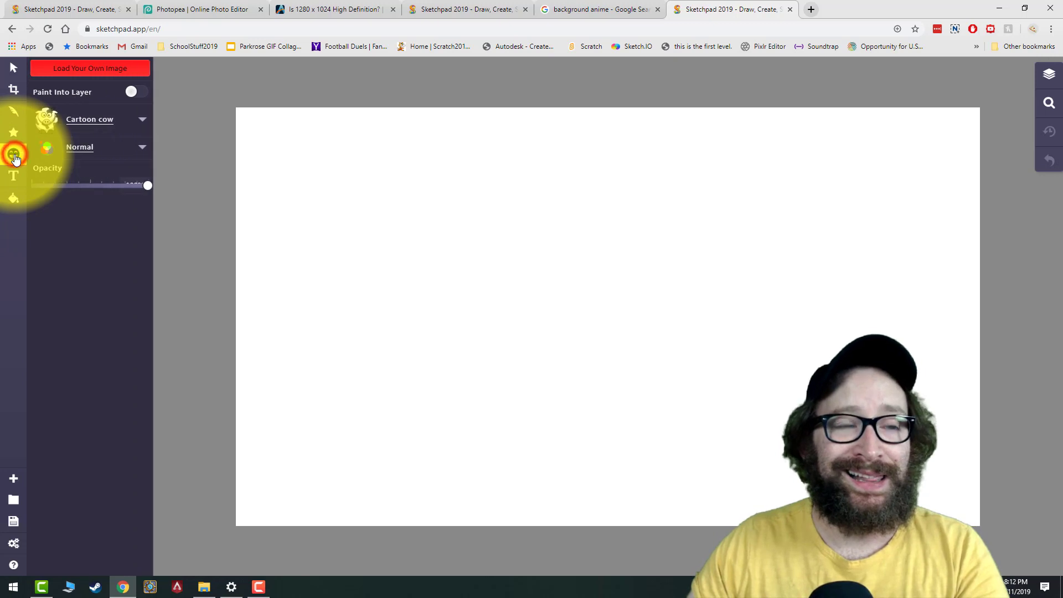
left_click(76, 71)
double_click(323, 103)
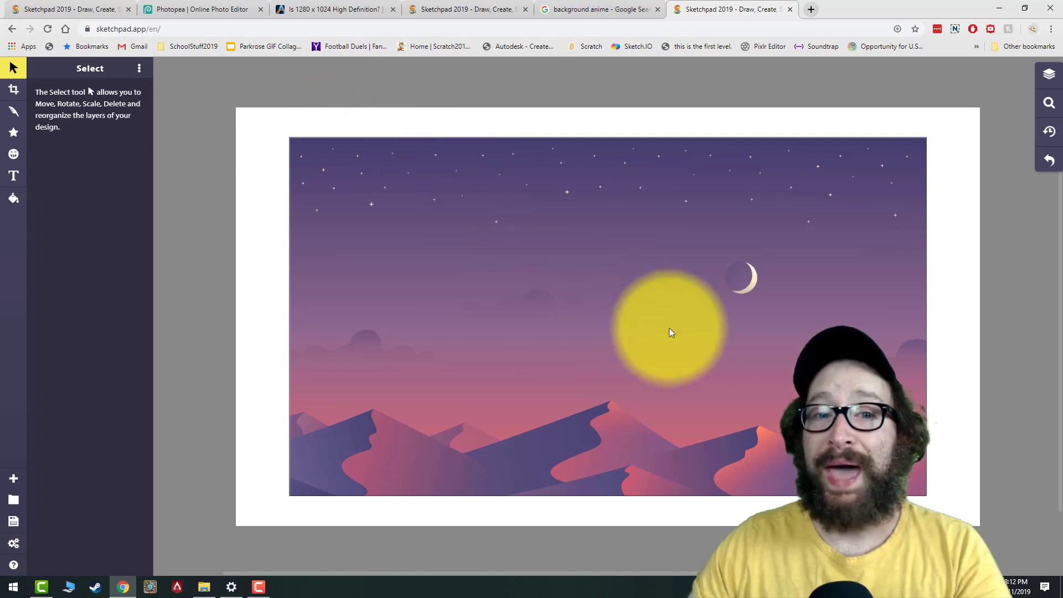
left_click_drag(670, 332, 770, 397)
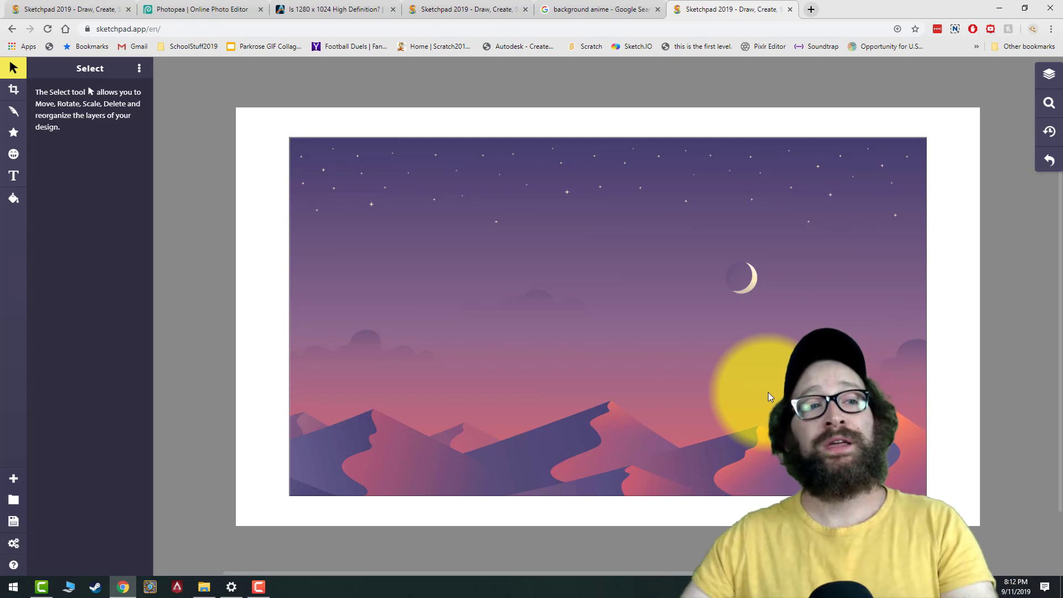
- Add a text box covering most of the wallpaper image and enter the full name in it
left_click(13, 177)
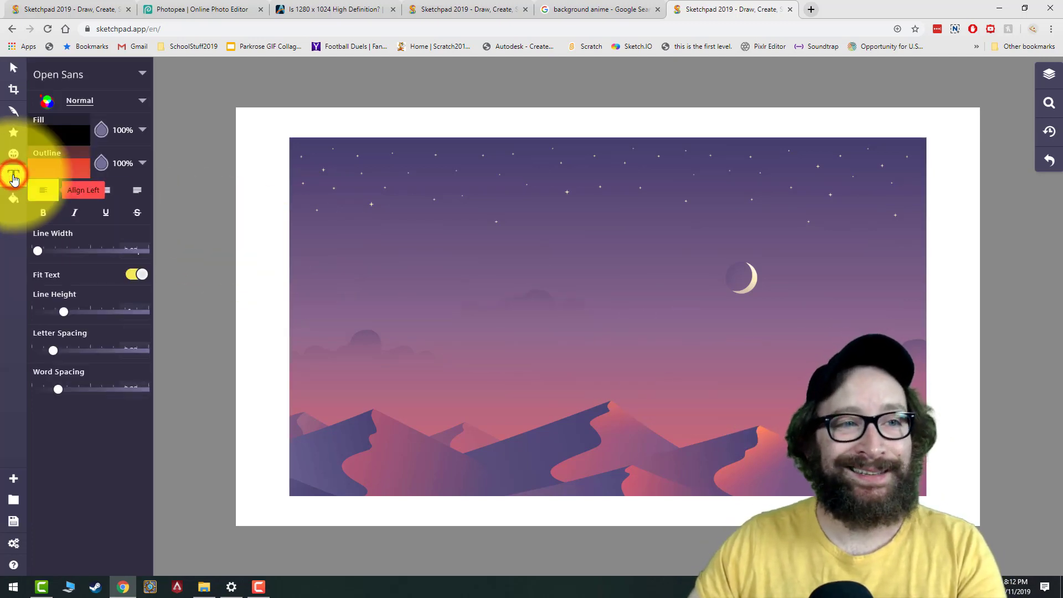
left_click_drag(316, 149, 883, 471)
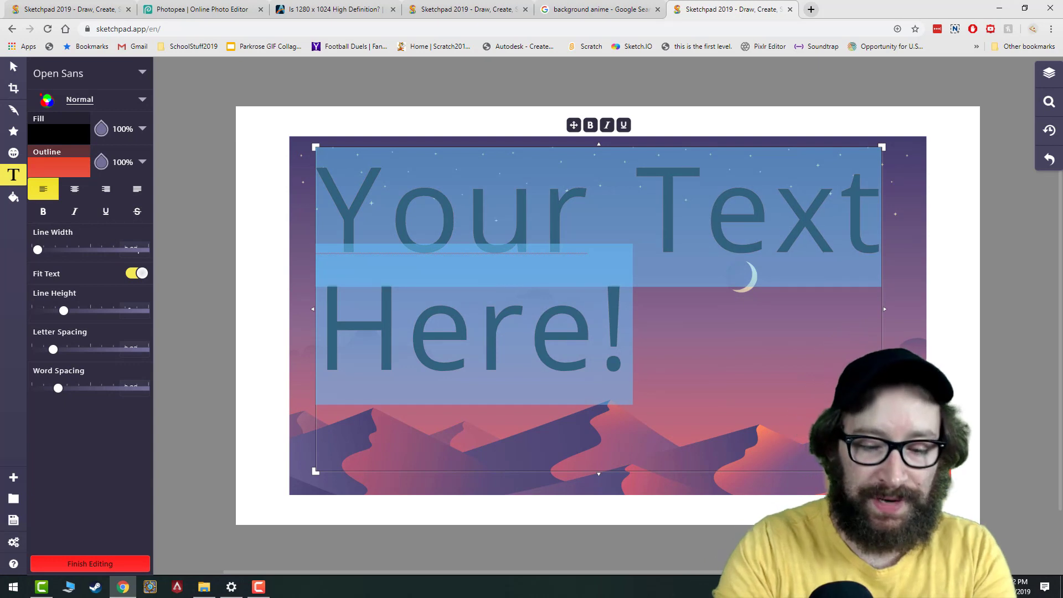
type("Shawn P")
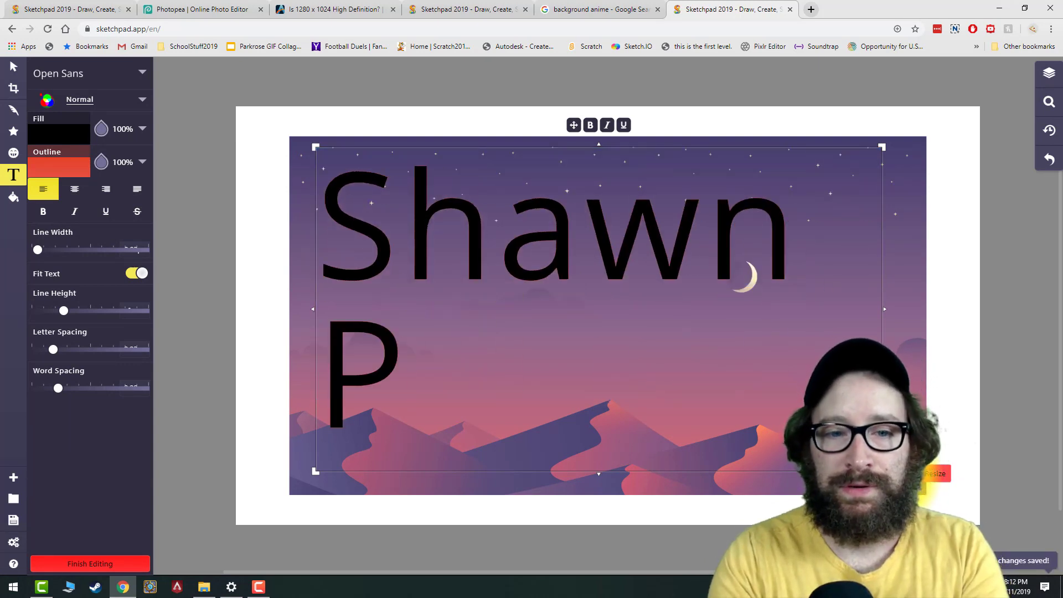
type("atrick")
key("BackSpace")
type("k Higgins")
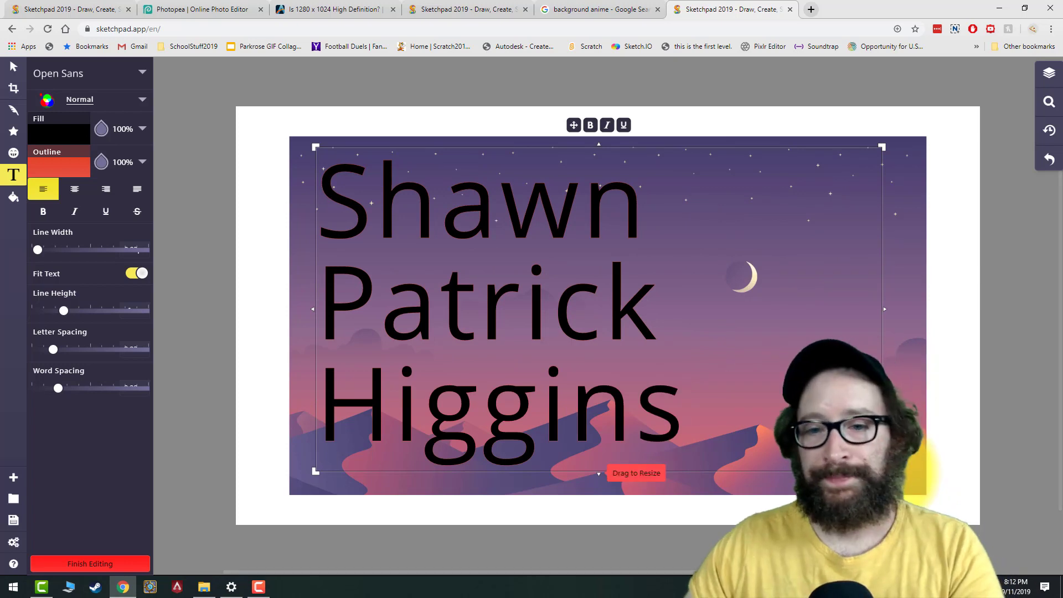
- Change the font of the whole name text to Indie Flower and turn off its outline
left_click_drag(689, 426, 280, 228)
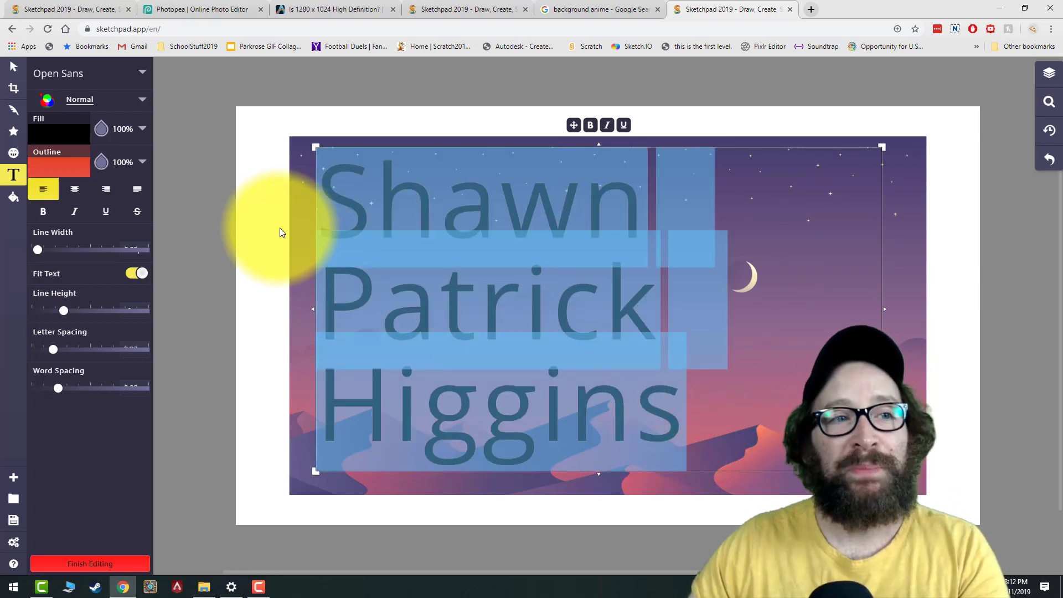
left_click(142, 78)
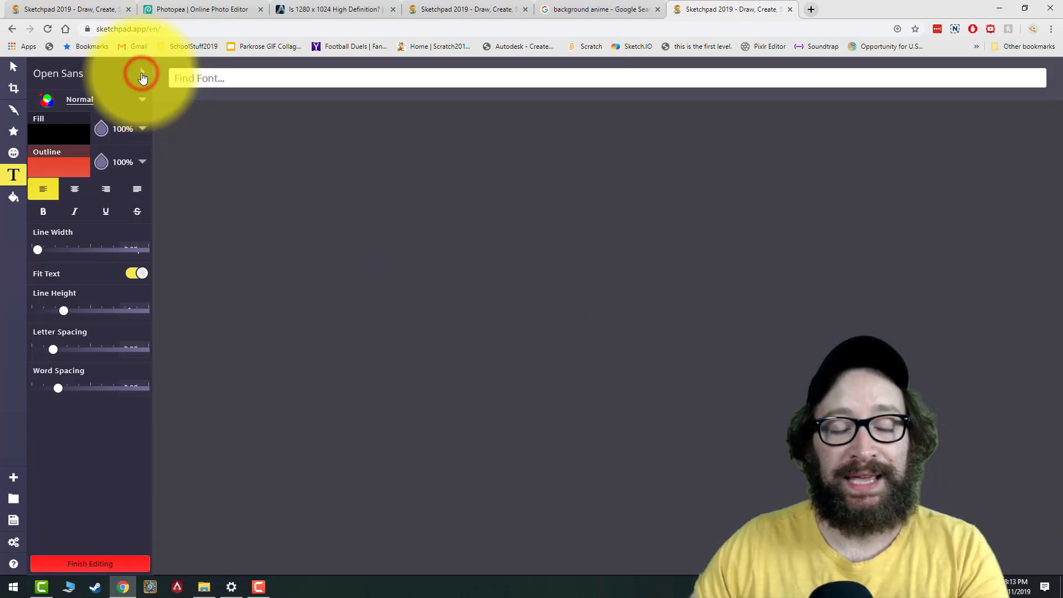
left_click(142, 78)
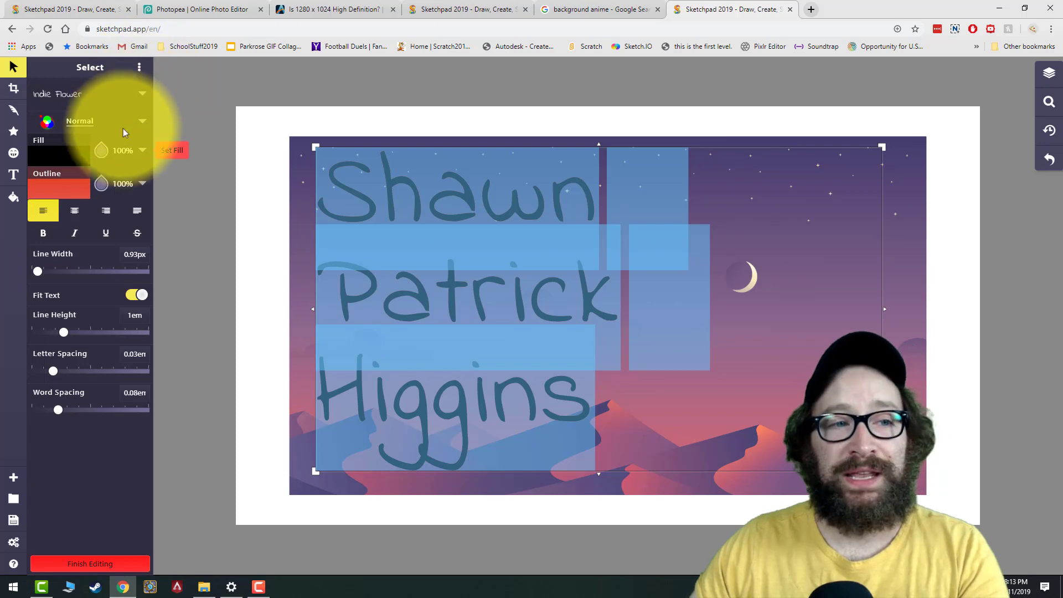
left_click(104, 184)
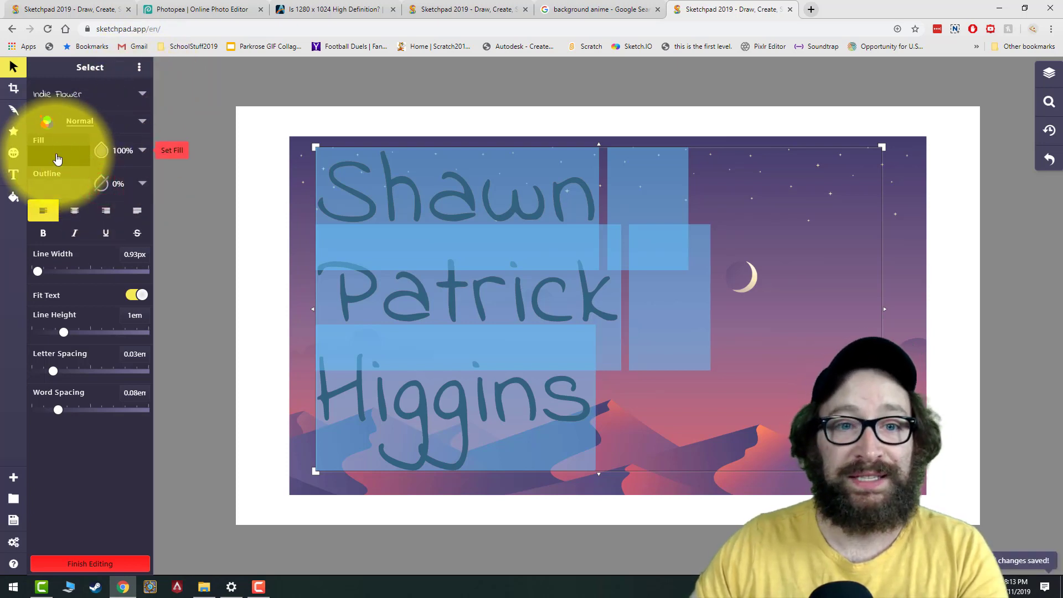
- Fill the name text with solid pink, colour f3228a
left_click(57, 159)
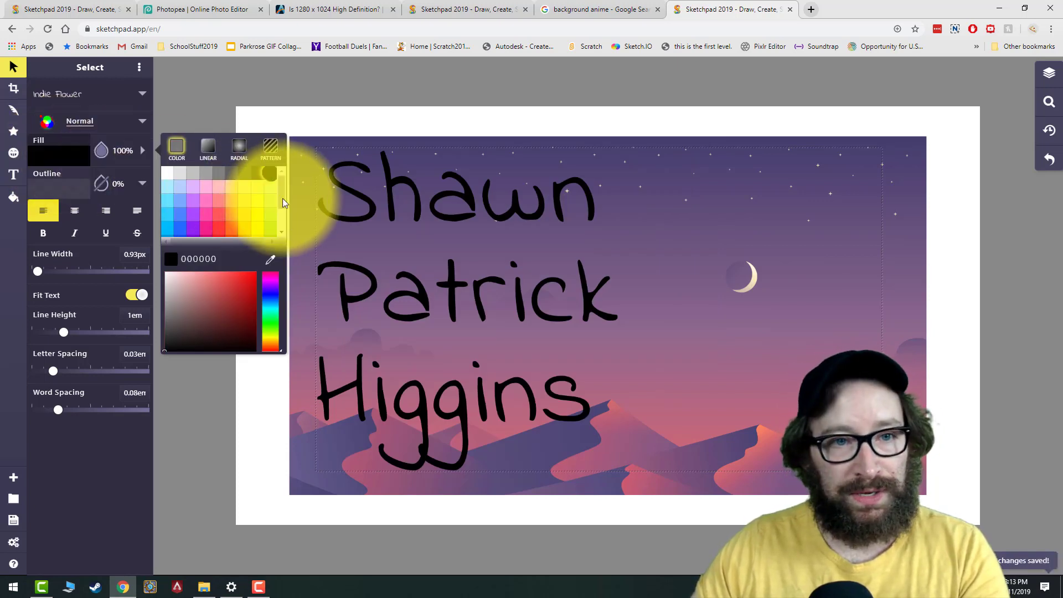
left_click_drag(282, 198, 286, 219)
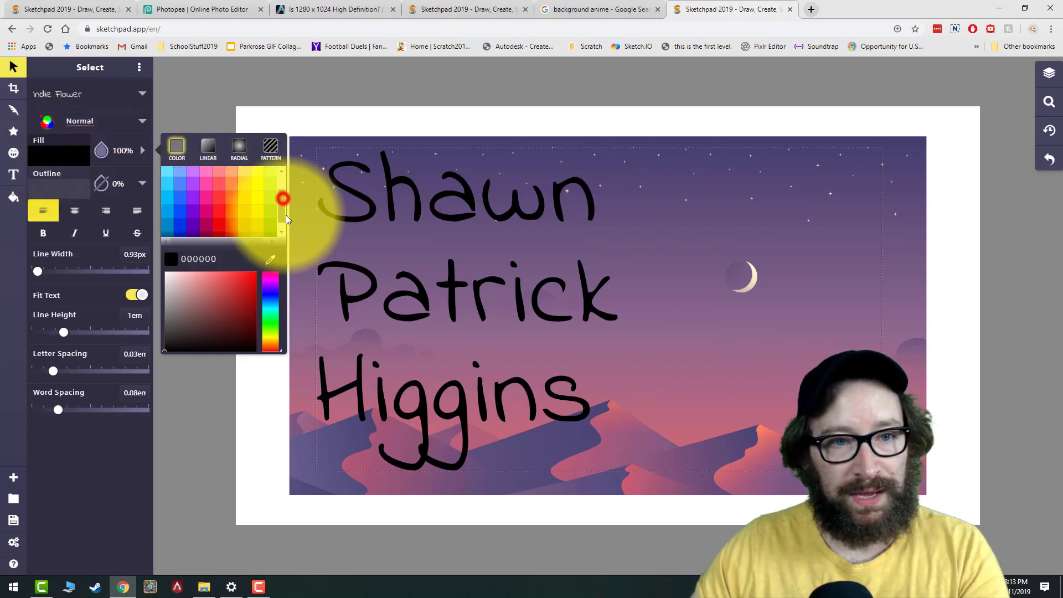
left_click(207, 192)
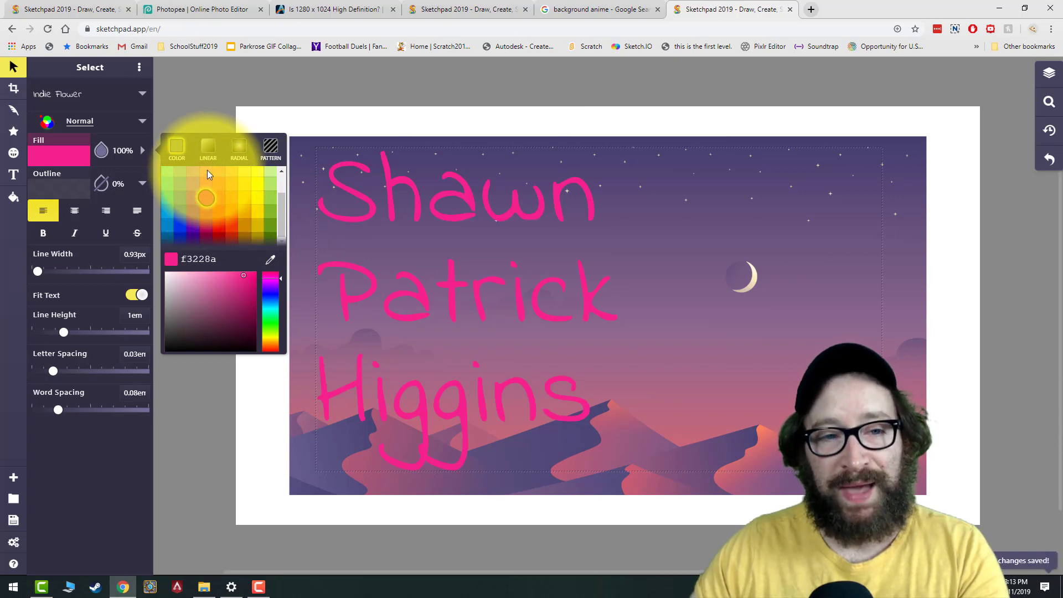
- Try several linear gradients on the name text and settle on a fill running from pink through purple to blue
left_click(208, 148)
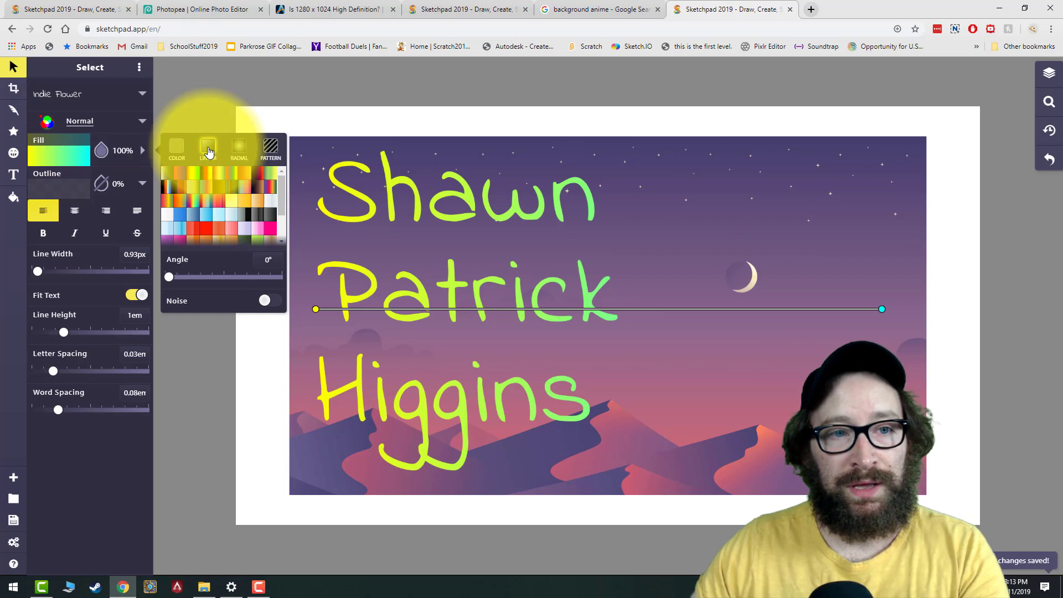
left_click(180, 176)
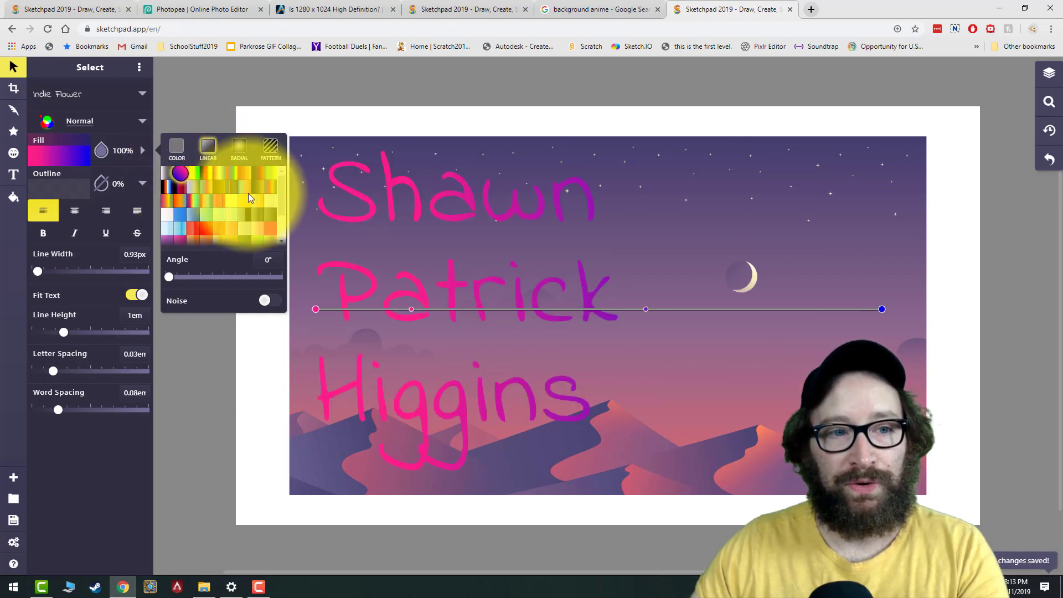
left_click_drag(280, 207, 281, 218)
left_click(168, 207)
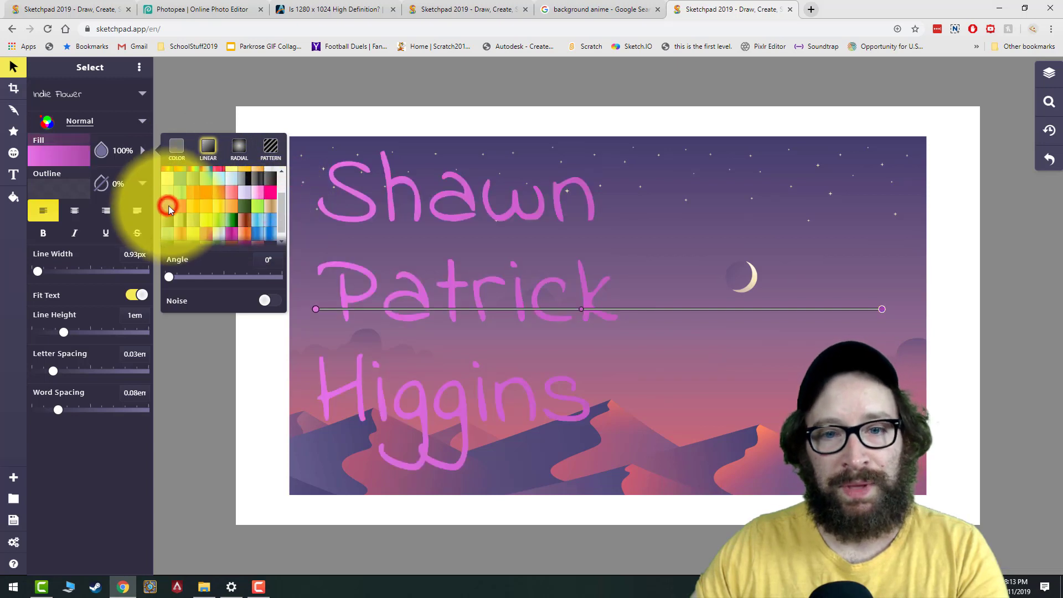
left_click(181, 207)
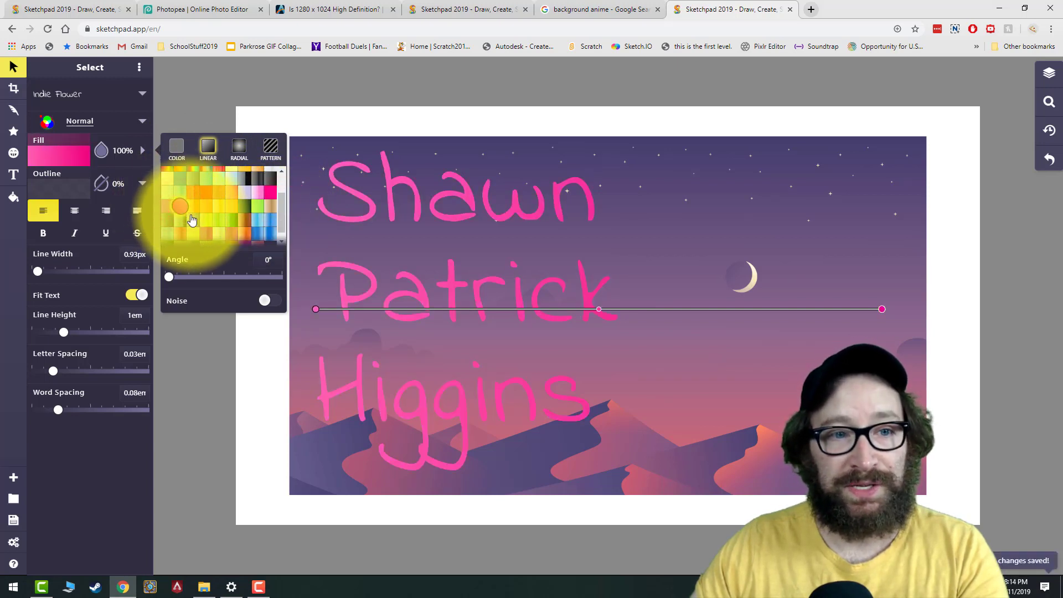
left_click(204, 230)
left_click(456, 299)
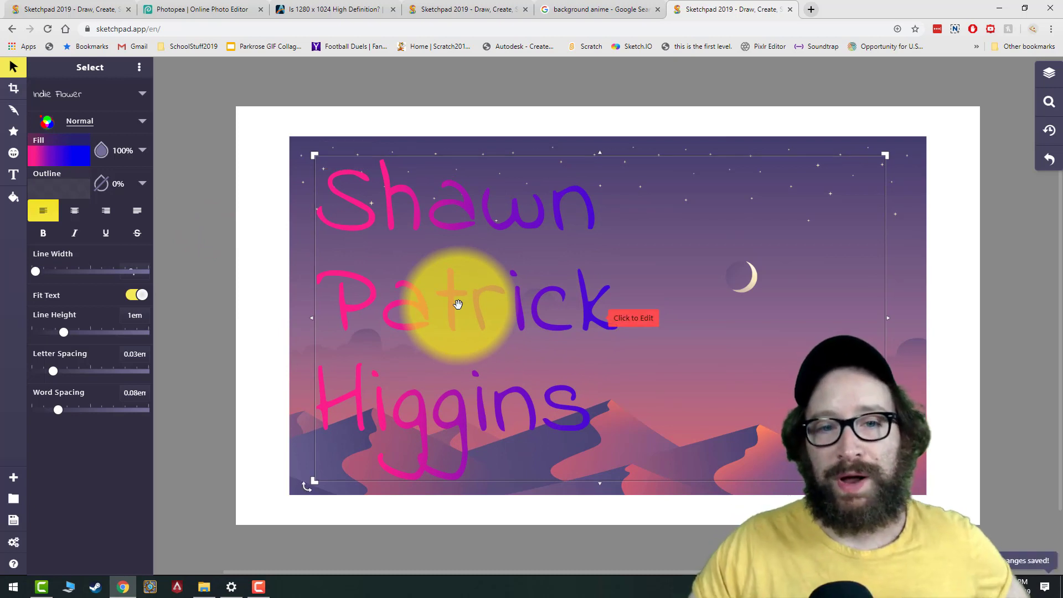
- Turn the name text's outline back on and make it solid black, 000000
left_click(102, 183)
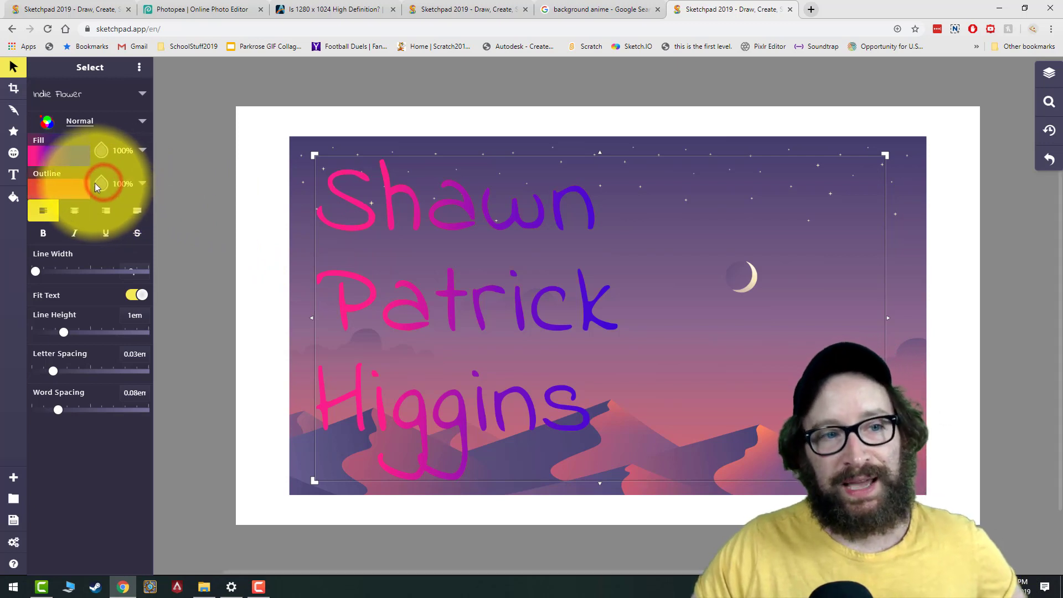
left_click(71, 190)
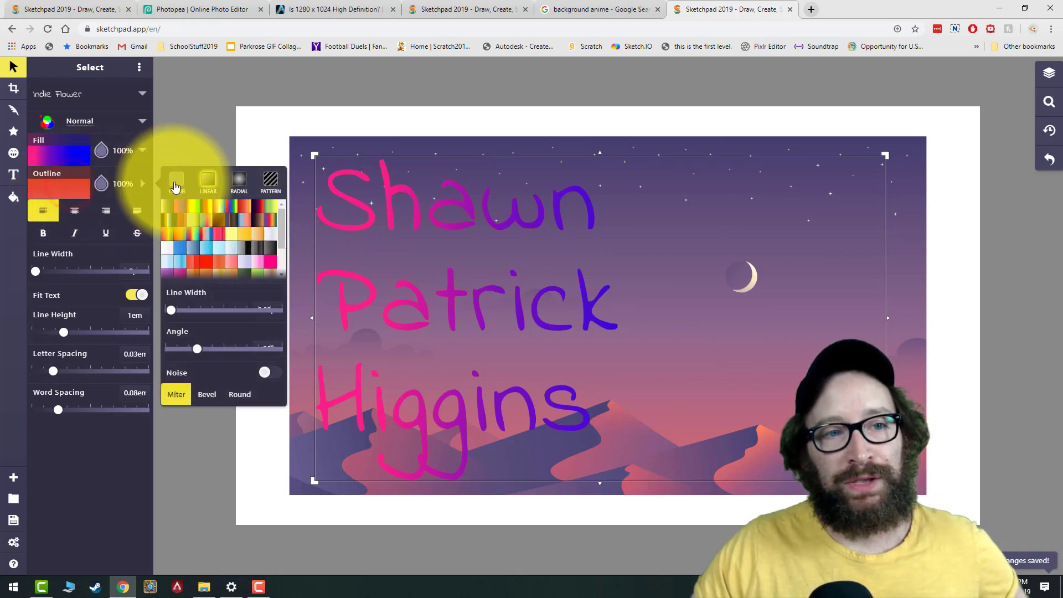
left_click(177, 179)
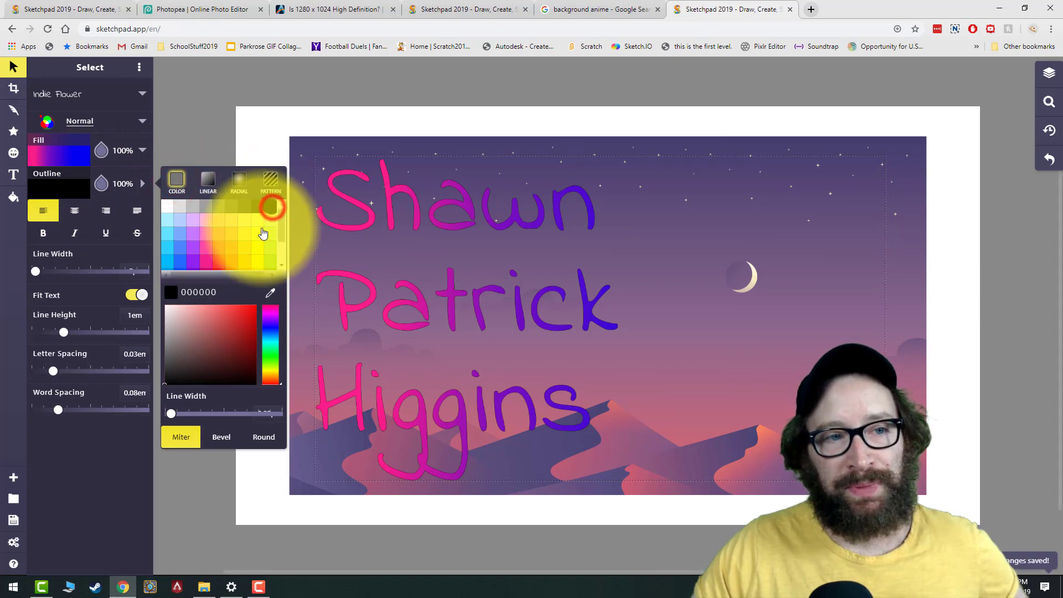
- Thicken the name text's black outline to a line width of 6 px
left_click(173, 436)
key("Right")
key("Right")
key("Right")
key("Right")
key("Right")
key("Right")
key("Right")
key("Right")
key("Right")
key("Right")
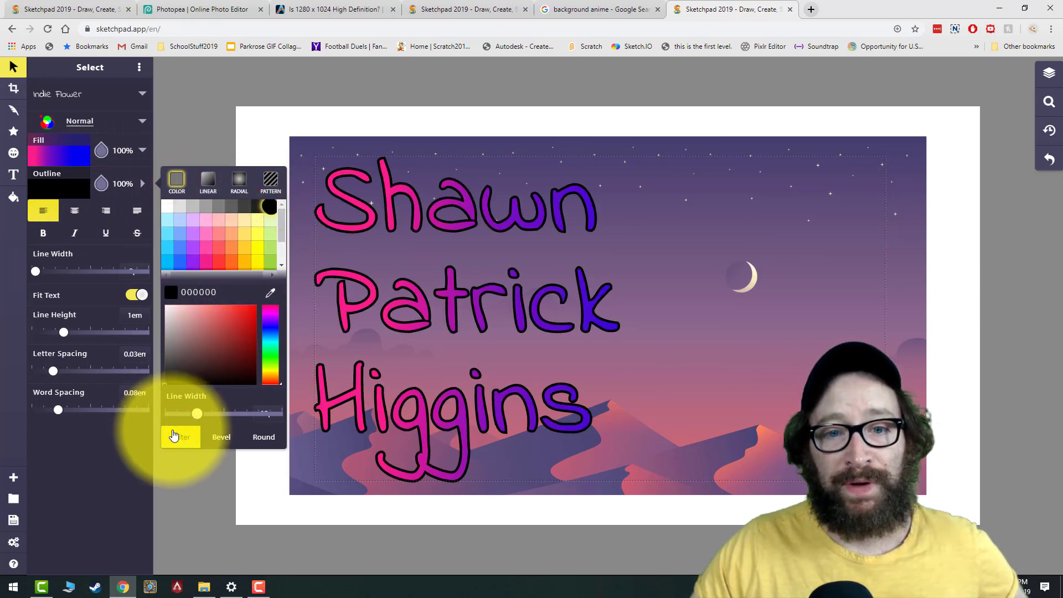
left_click(226, 414)
key("Left")
key("Left")
key("Left")
key("Left")
key("Left")
key("Left")
key("Left")
key("Left")
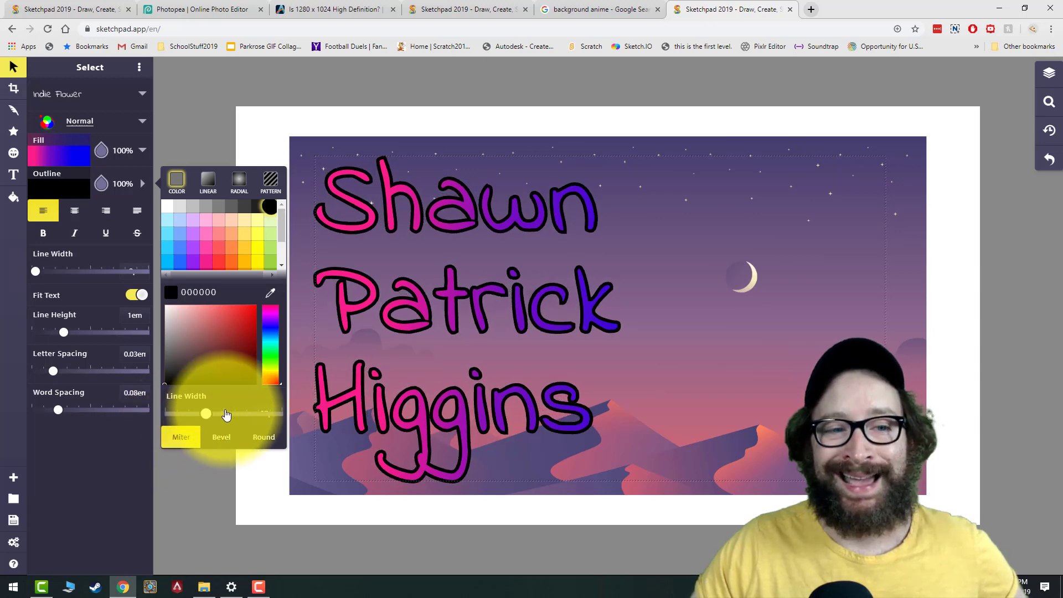
key("Left")
key("Left")
key("Left")
left_click(222, 87)
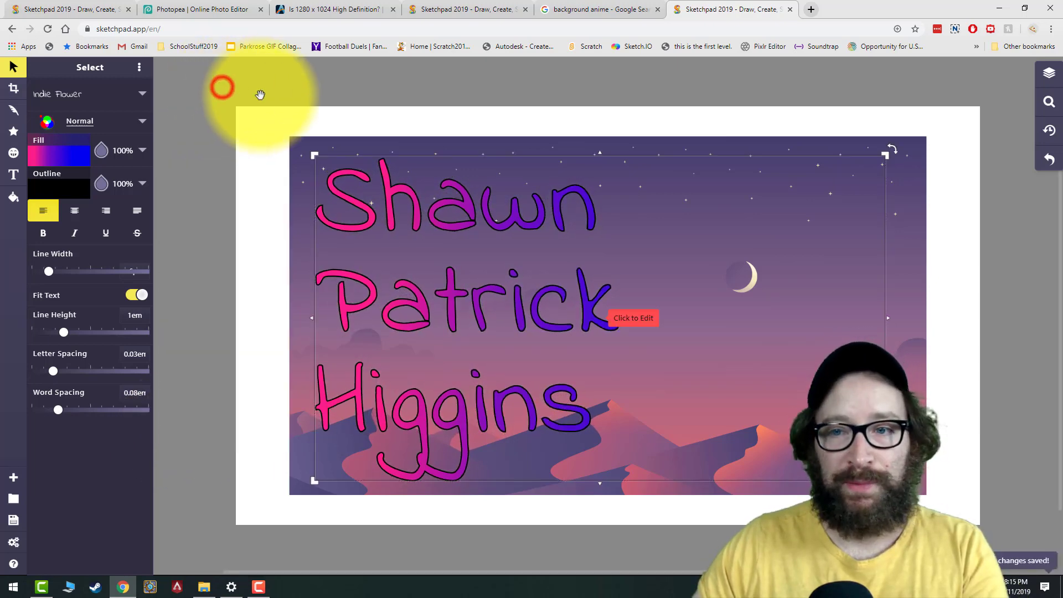
- Delete the purple desert wallpaper image so that only the name text stays on the canvas
left_click(914, 242)
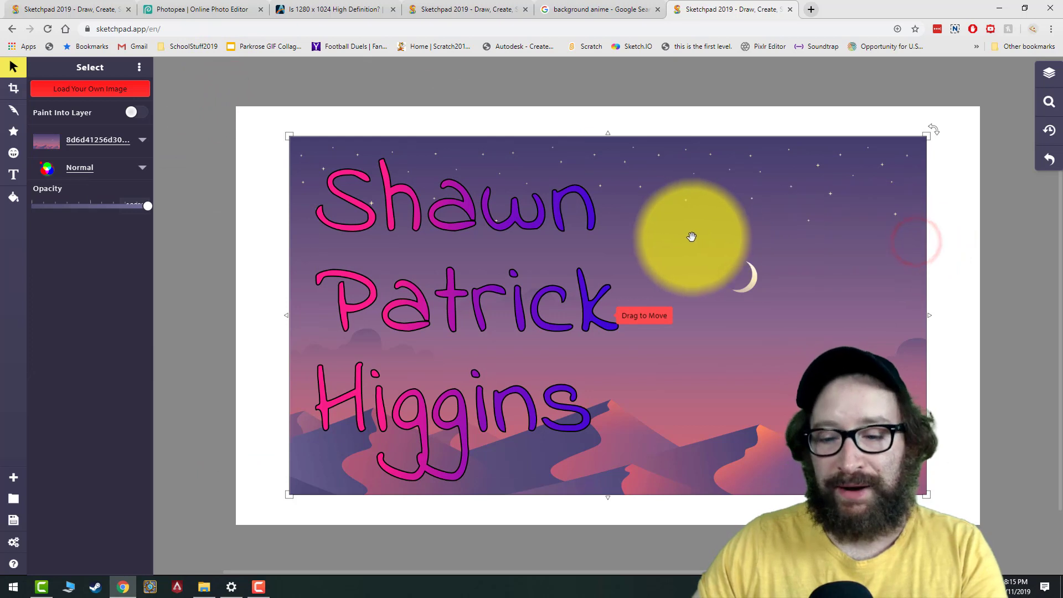
left_click_drag(692, 237, 642, 237)
key("Delete")
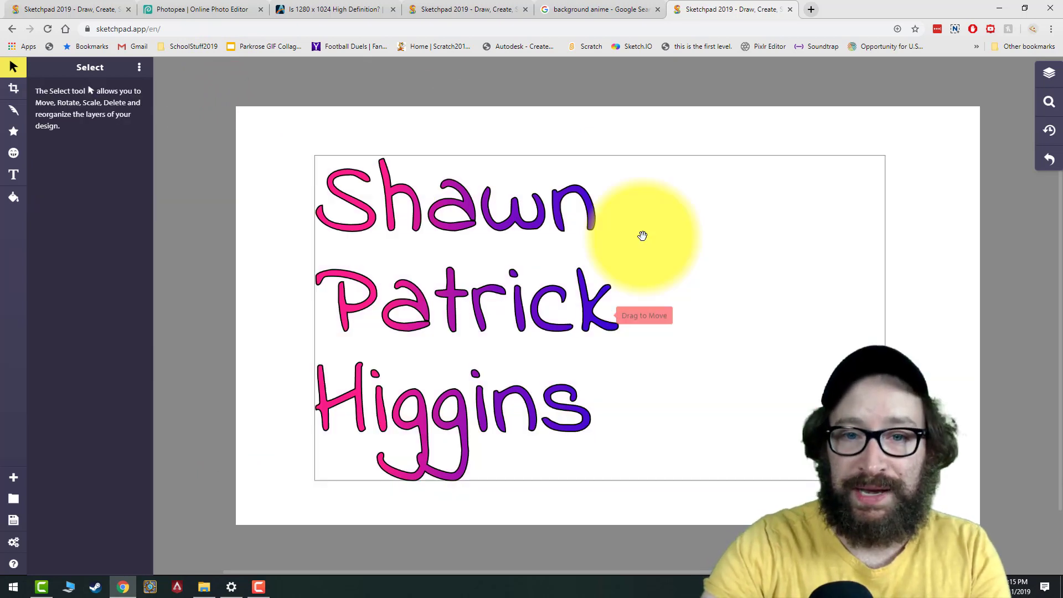
- Enlarge the name text box to nearly the full canvas height and move the name towards the middle of the canvas
left_click(405, 215)
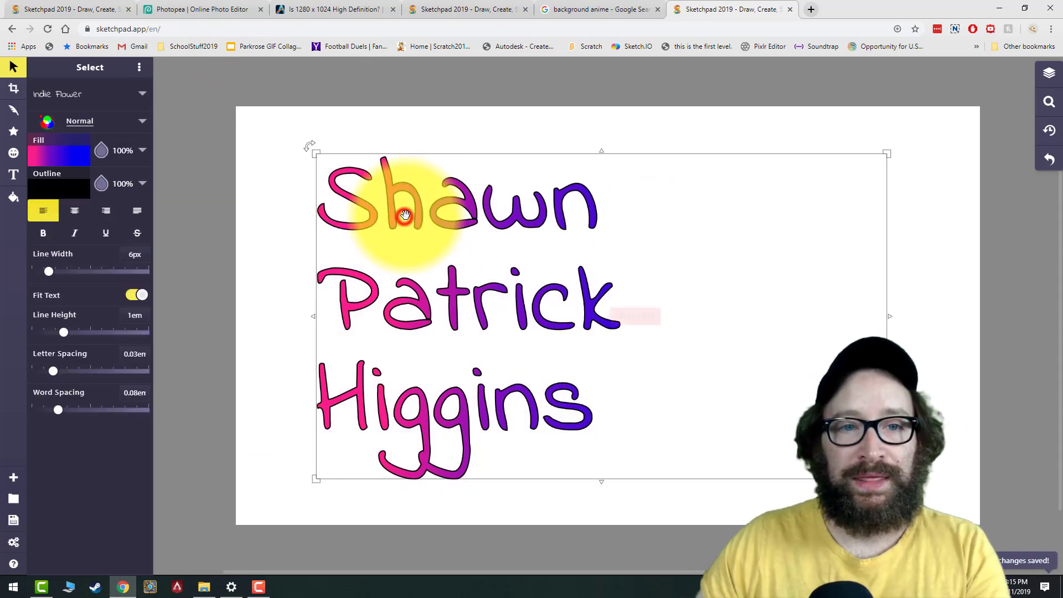
left_click_drag(316, 154, 249, 108)
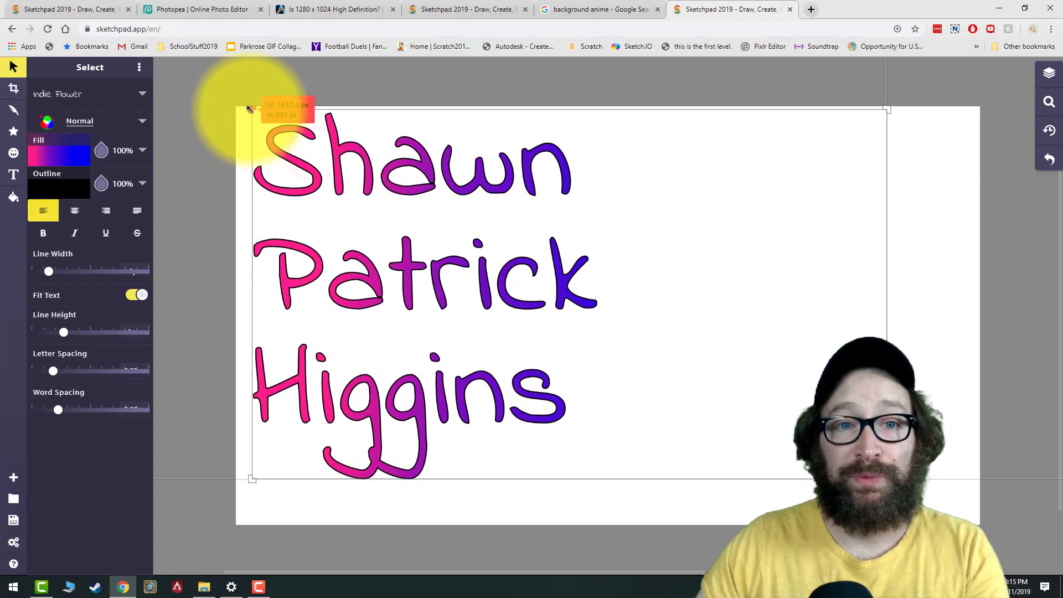
left_click_drag(887, 480, 909, 495)
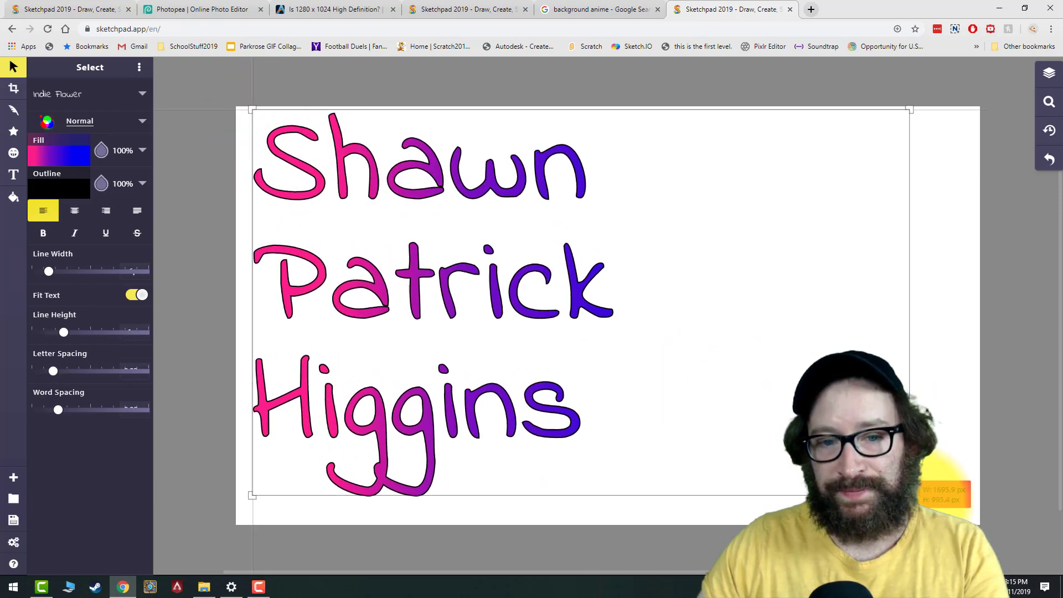
left_click_drag(492, 301, 633, 313)
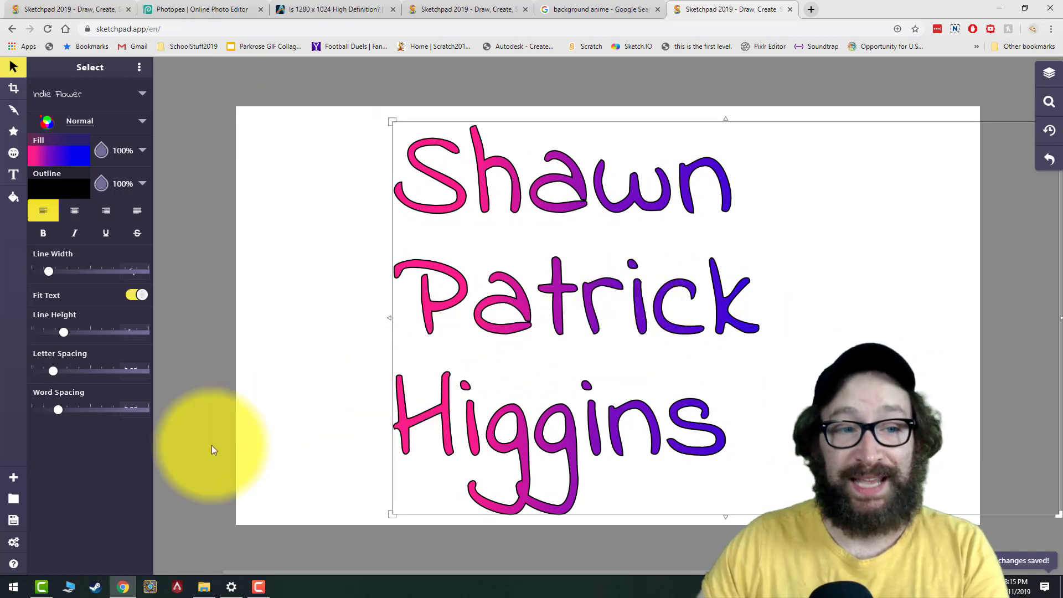
- Export the name design as a PNG image into the "Project 1 - Background" folder, keeping the suggested file name
left_click(13, 522)
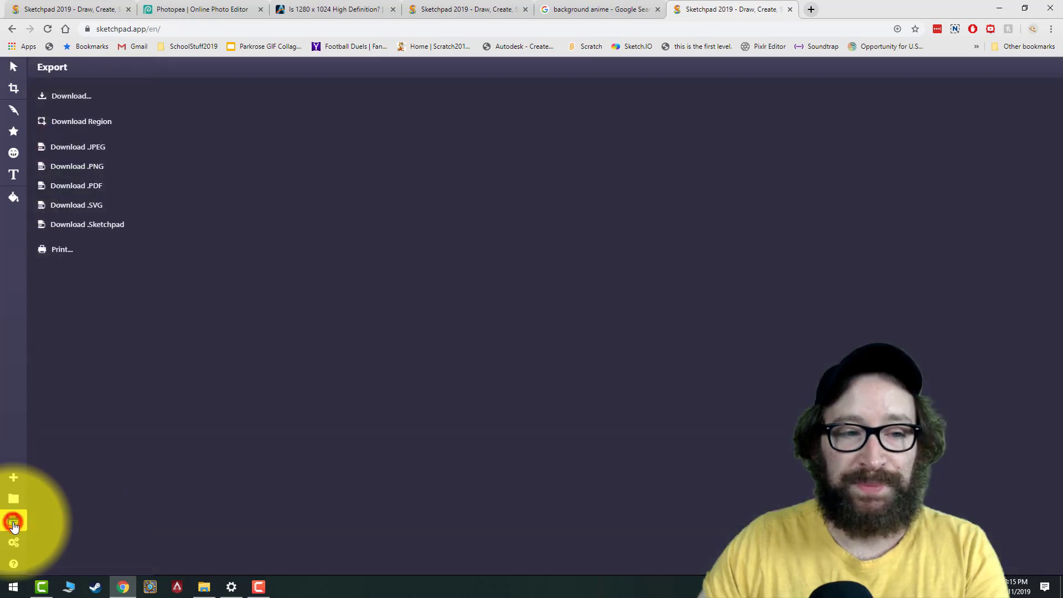
left_click(82, 167)
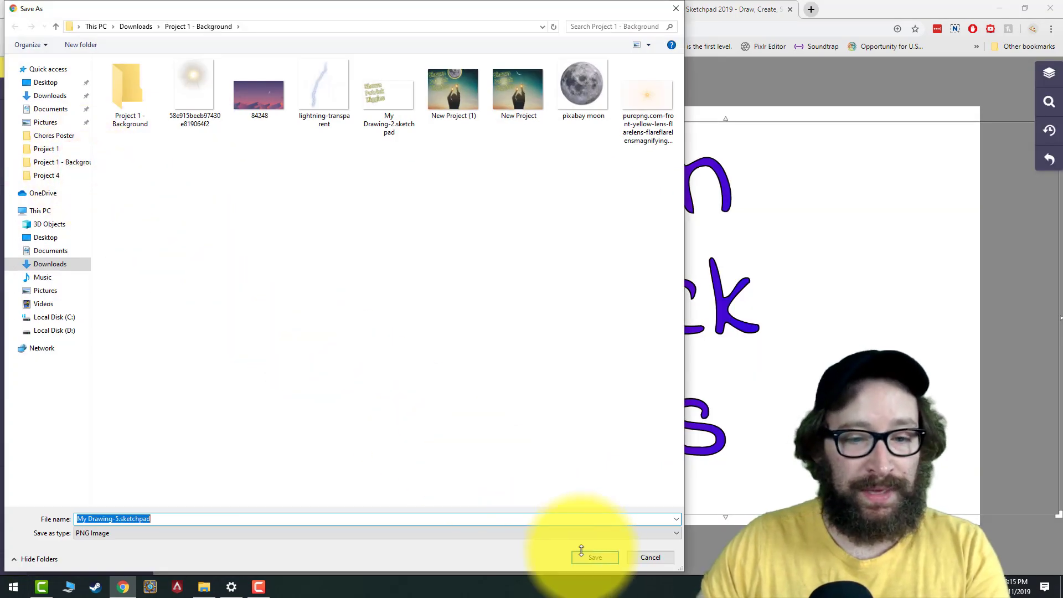
left_click(592, 558)
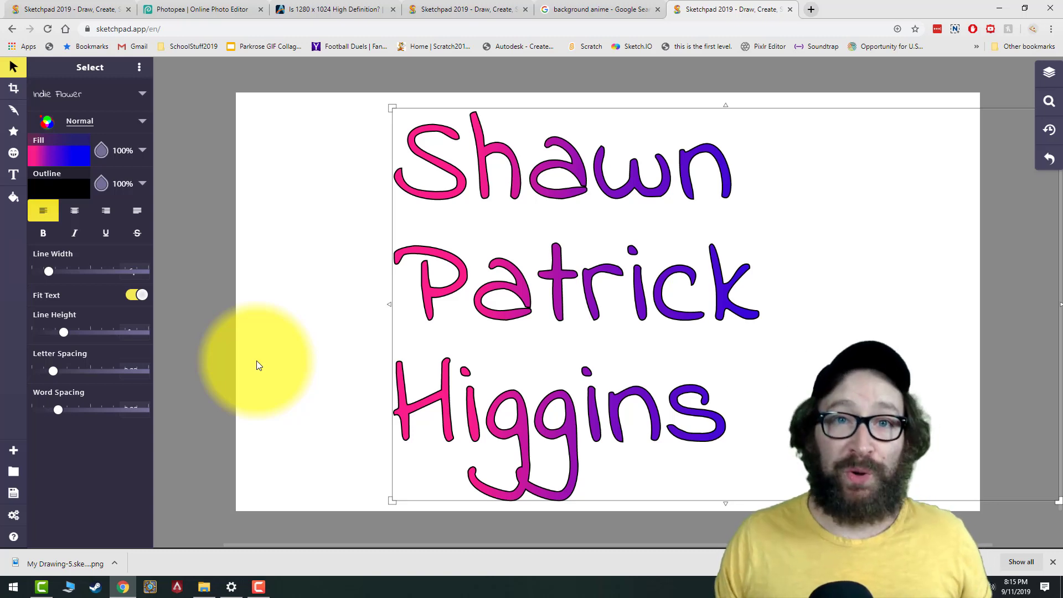
- Switch to Photopea and start a new project
key("ctrl+2")
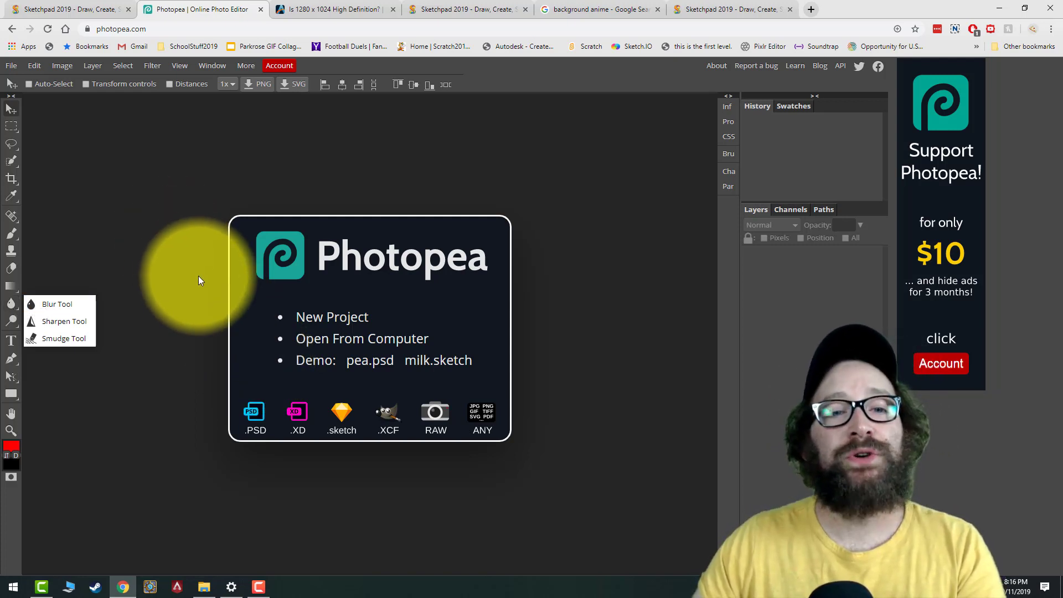
left_click(323, 320)
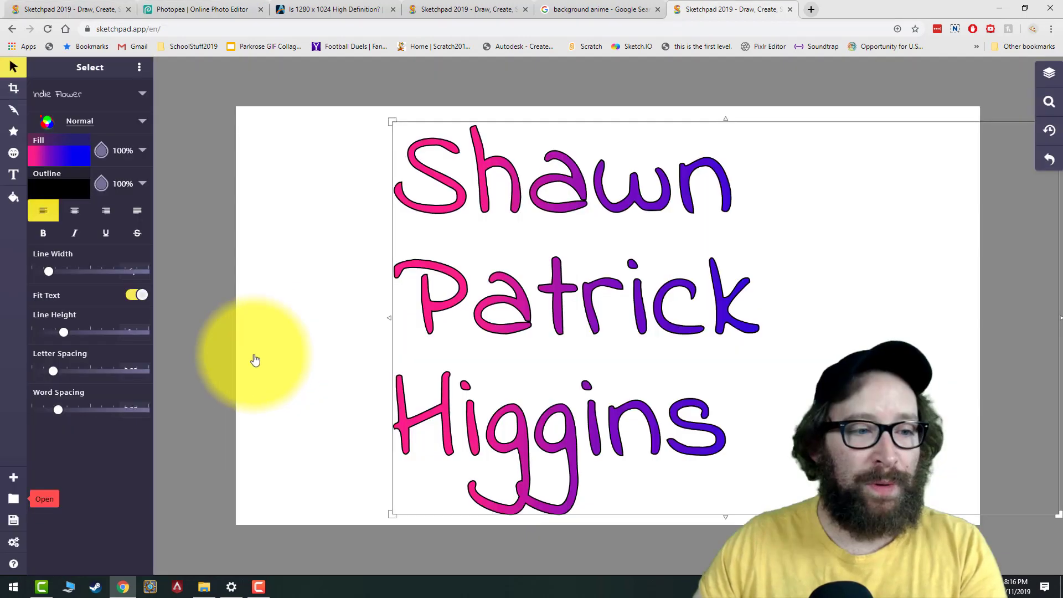
- Return to Sketchpad and check the pixel dimensions of the Size of Screen preset for a new canvas
left_click(14, 477)
left_click(102, 93)
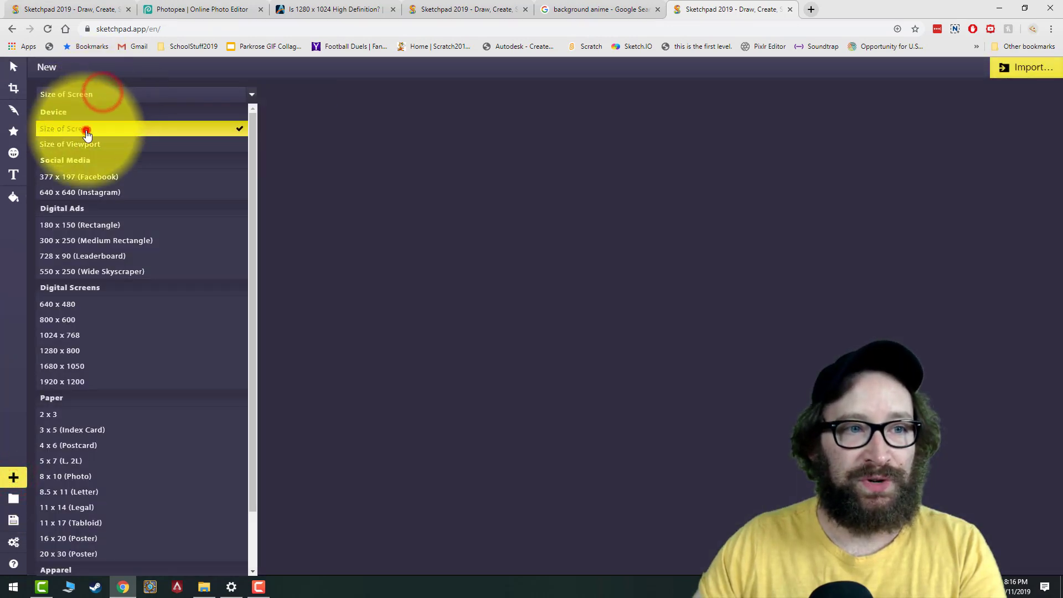
left_click(84, 129)
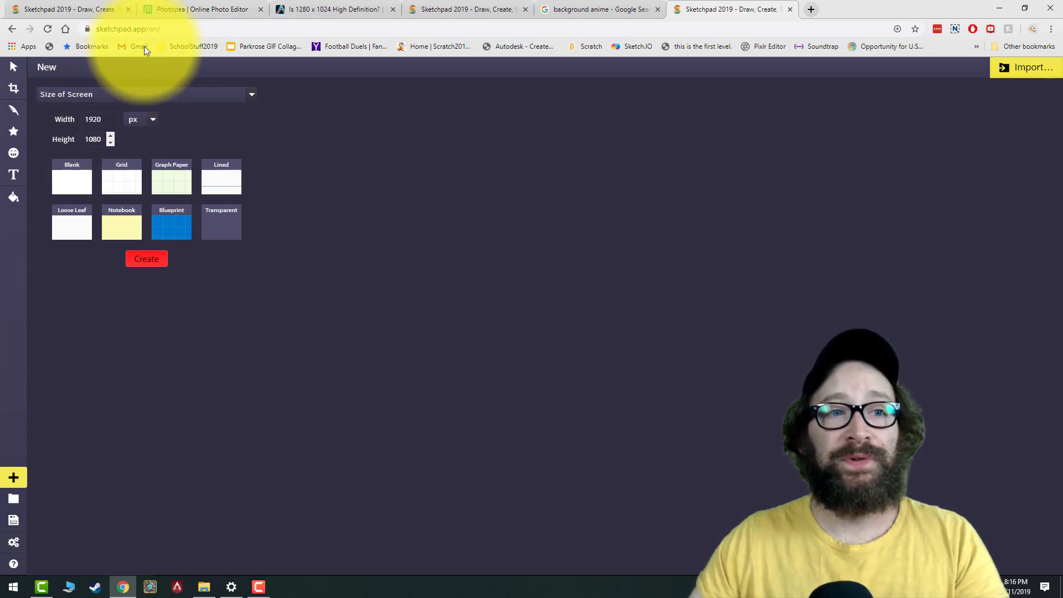
- Switch to Photopea and create a 1280 by 1024 px project with a transparent background
left_click(179, 8)
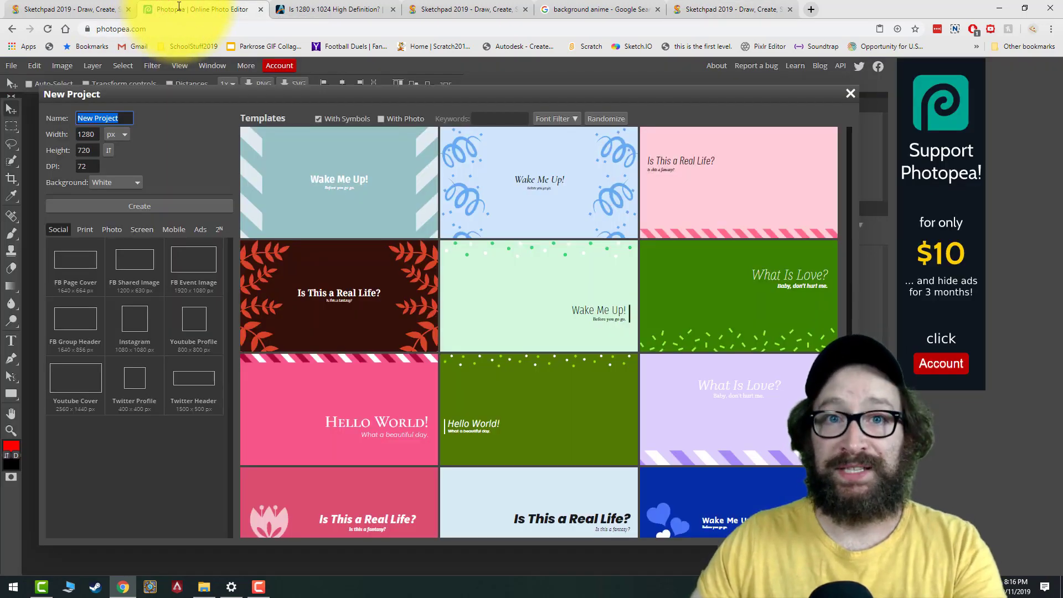
key("Tab")
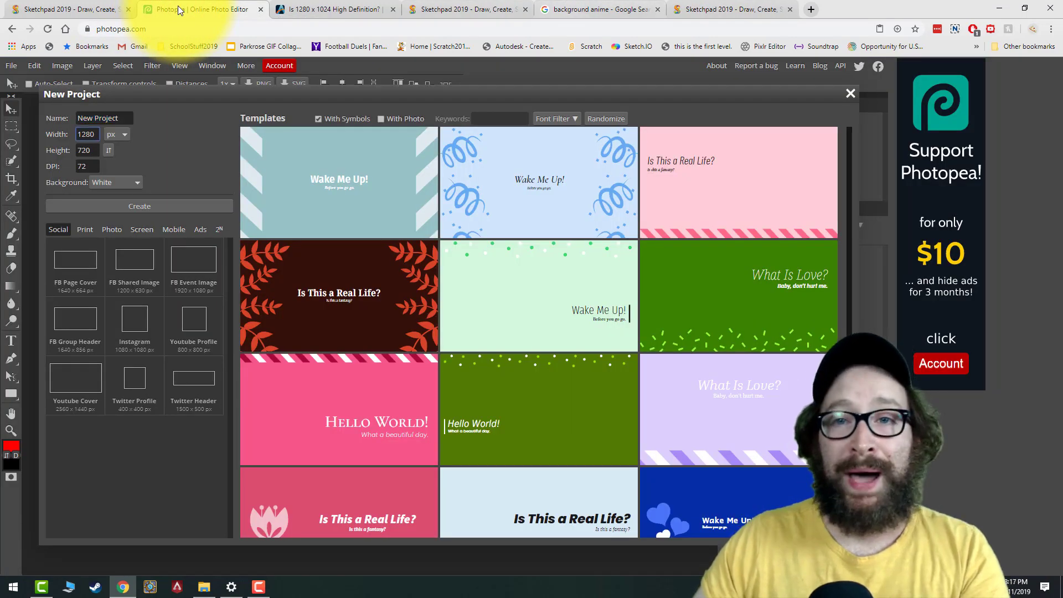
left_click(92, 150)
type("1024")
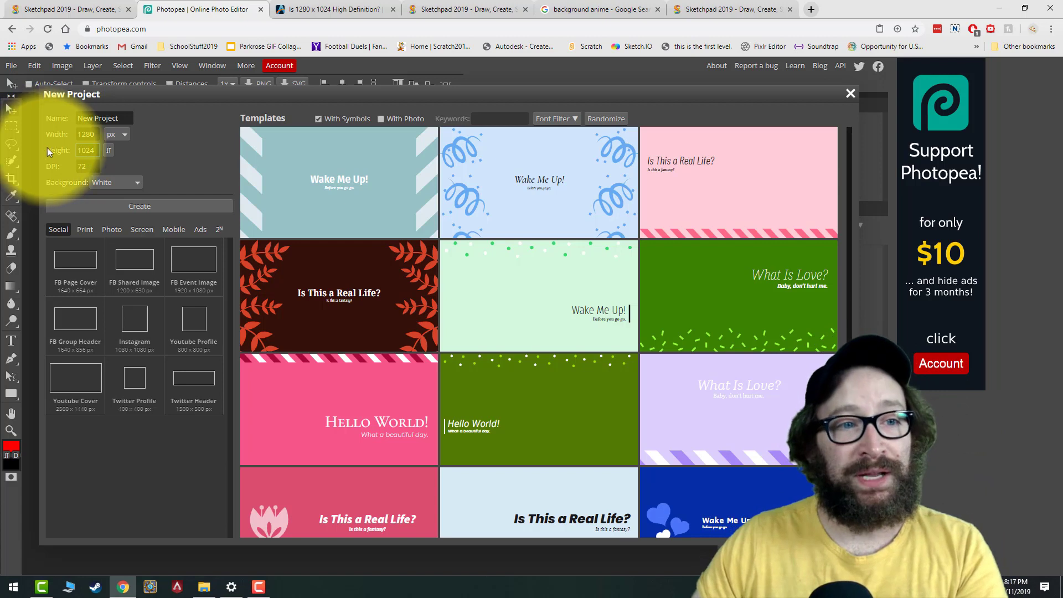
left_click(108, 179)
left_click(108, 205)
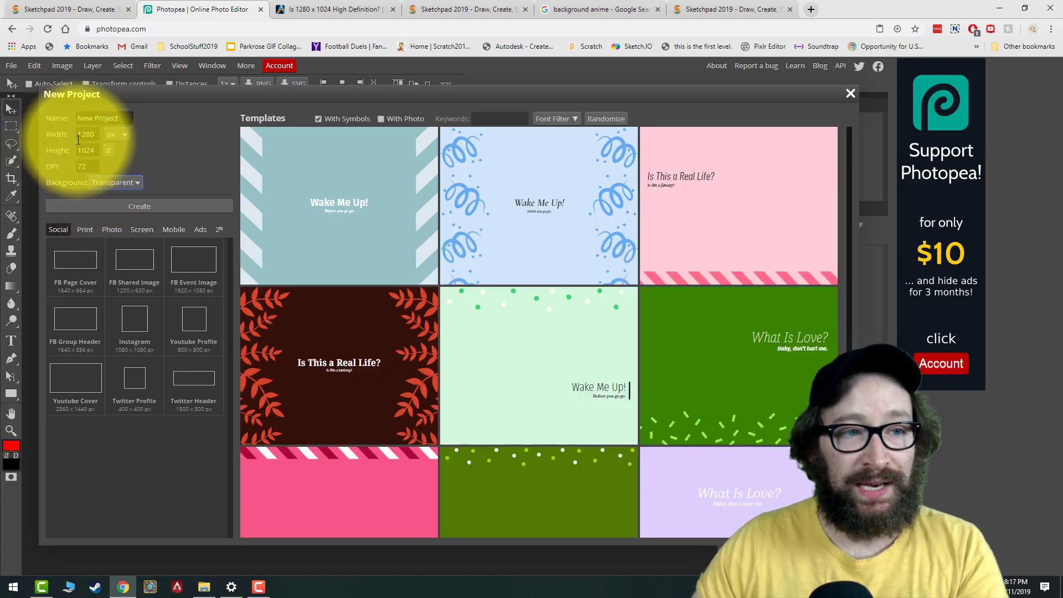
left_click(124, 207)
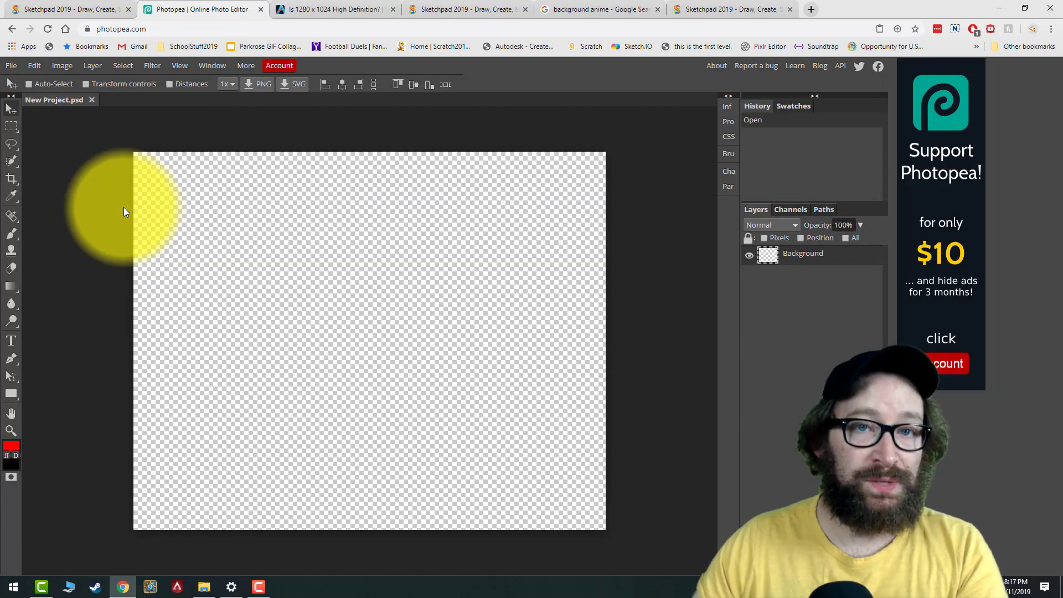
- Place the "2019-09-04" picture in the project, scale it to about 131% to fill the canvas, and shift the silhouetted figure right of centre
left_click(12, 68)
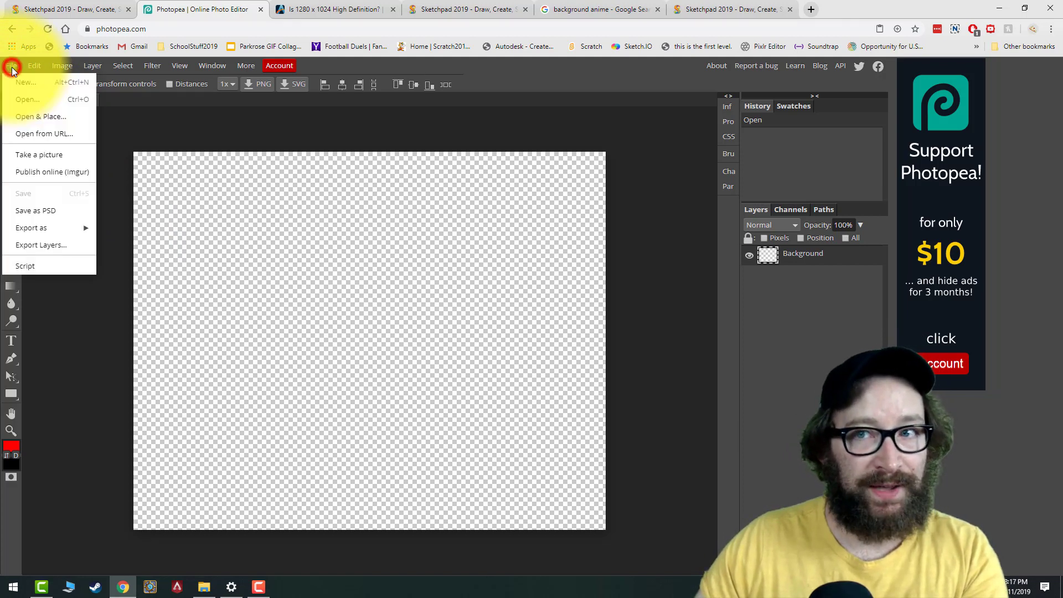
left_click(38, 118)
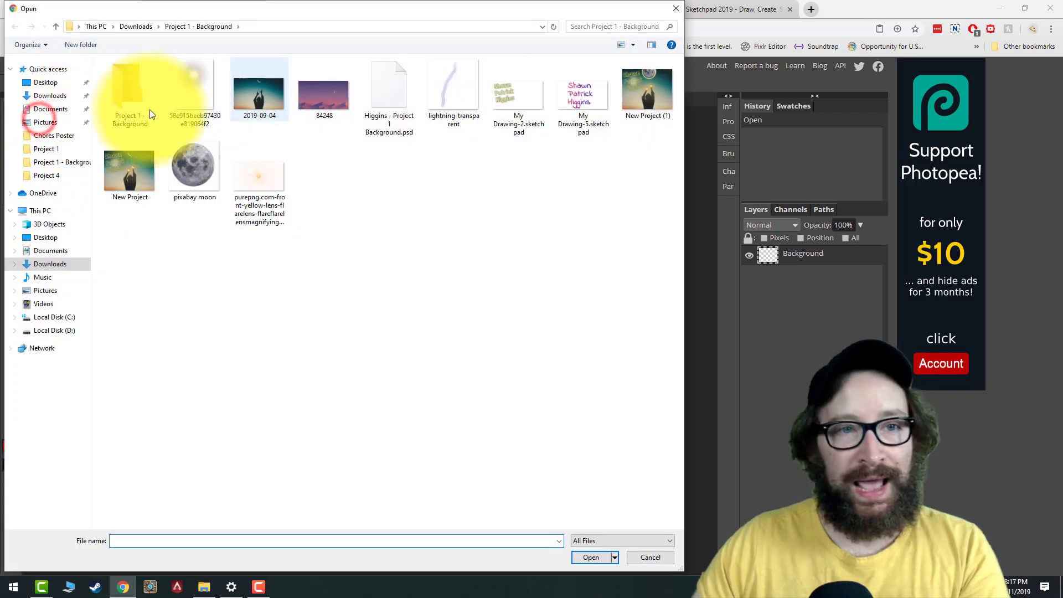
double_click(260, 101)
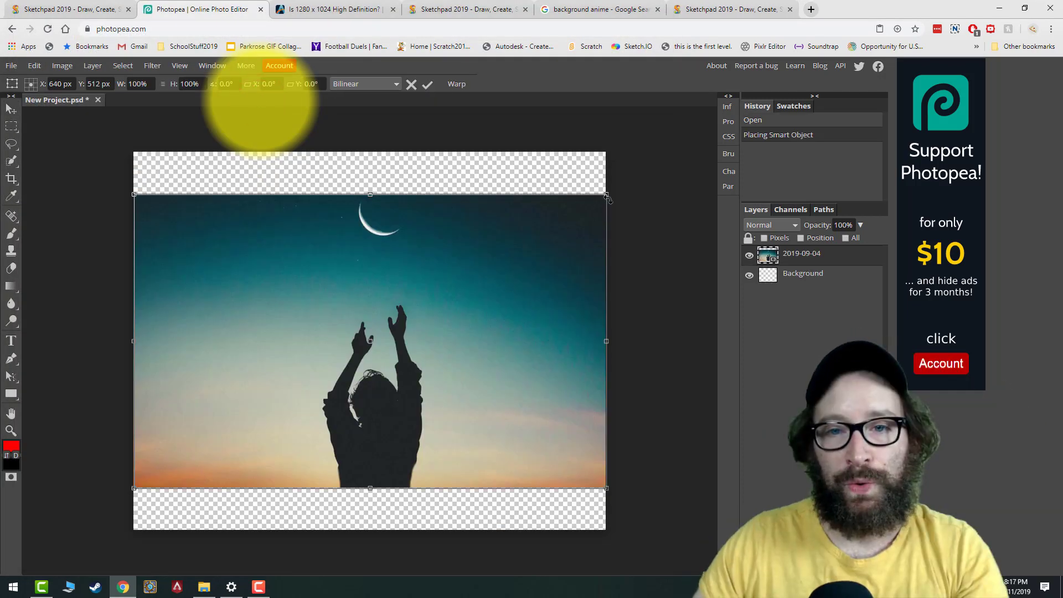
left_click_drag(606, 195, 783, 154)
left_click_drag(546, 237, 475, 281)
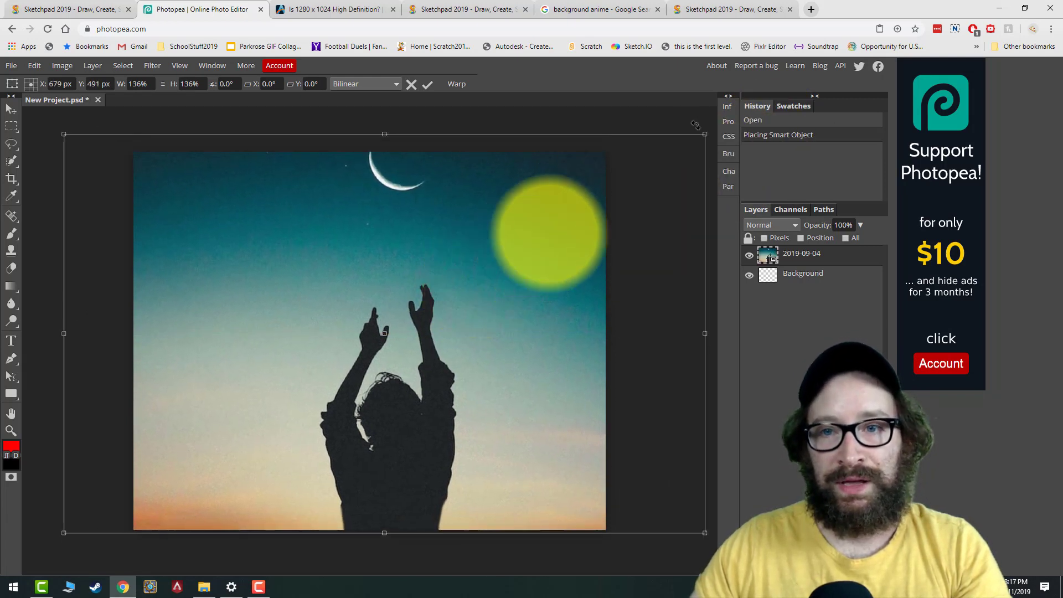
left_click_drag(705, 133, 686, 145)
left_click_drag(590, 228, 531, 168)
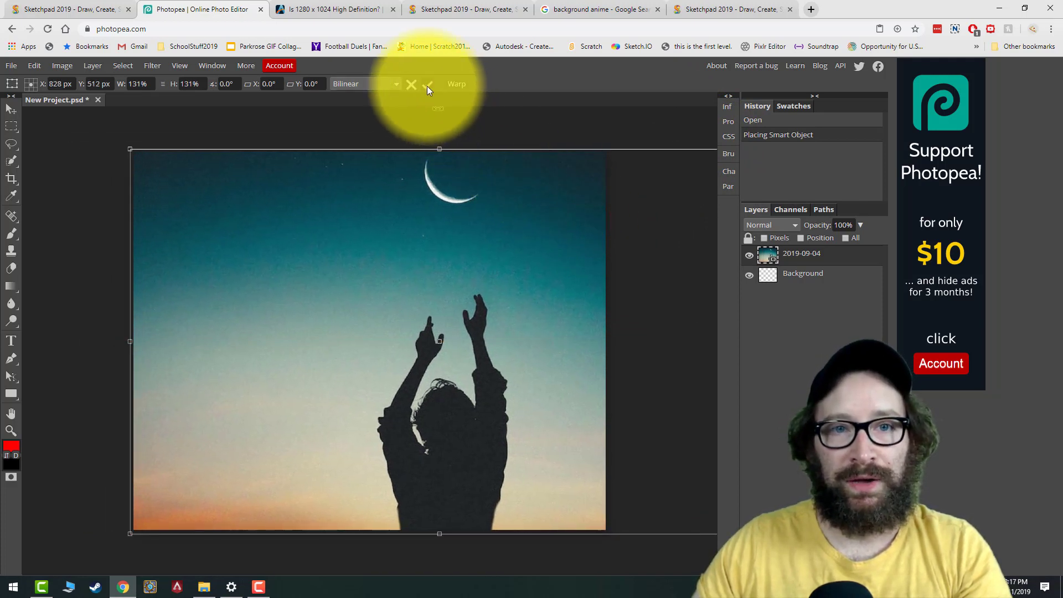
left_click(427, 86)
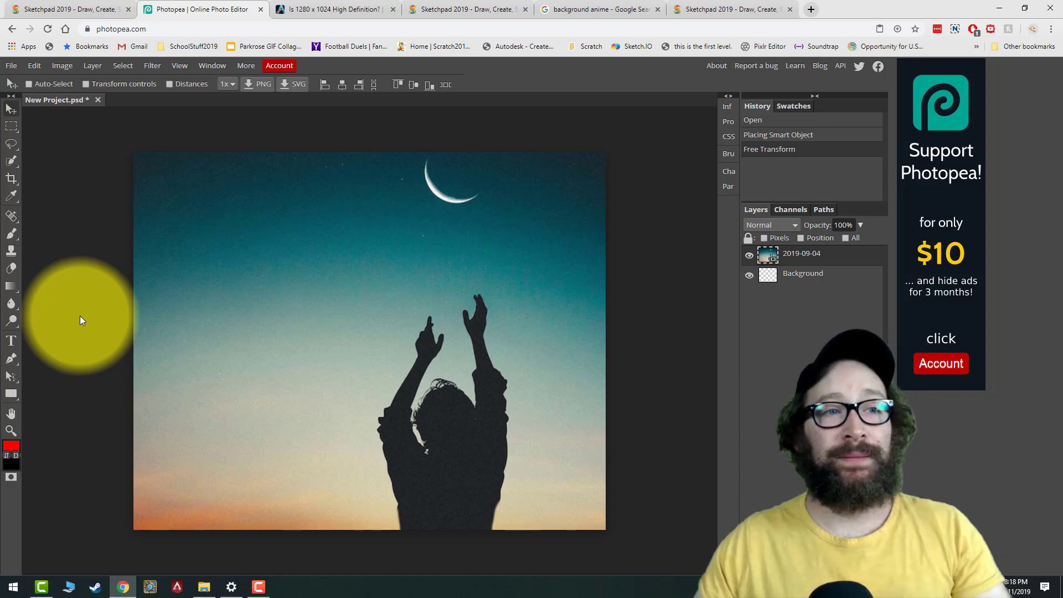
- Place the "My Drawing-2" name image, enlarge it to about 132%, and position it in the upper-left part of the canvas
left_click(11, 65)
left_click(23, 101)
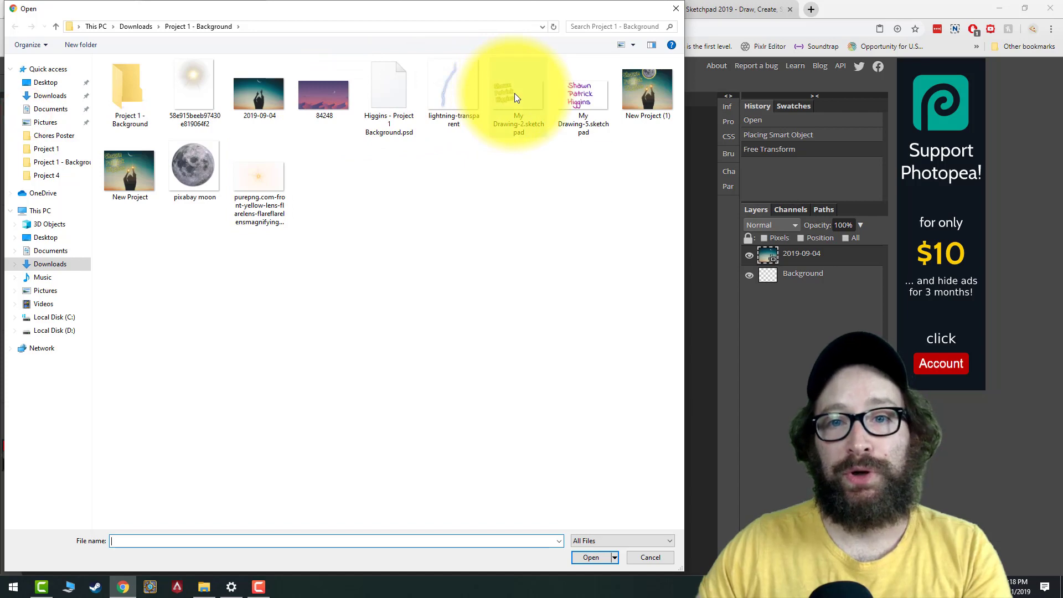
double_click(514, 93)
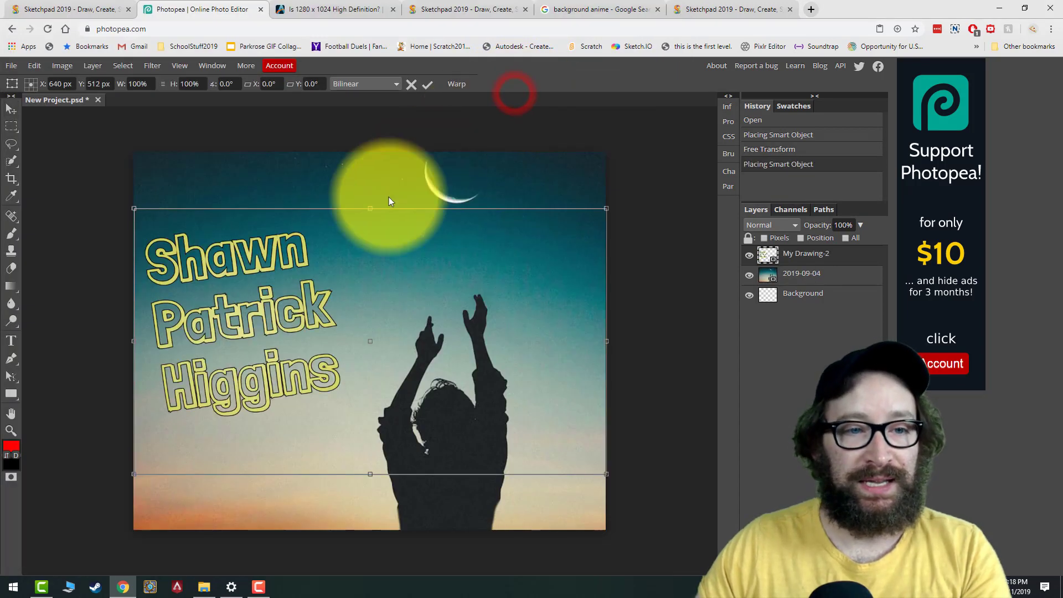
mouse_move(263, 300)
left_mouse_down()
mouse_move(321, 261)
mouse_move(289, 265)
left_mouse_up()
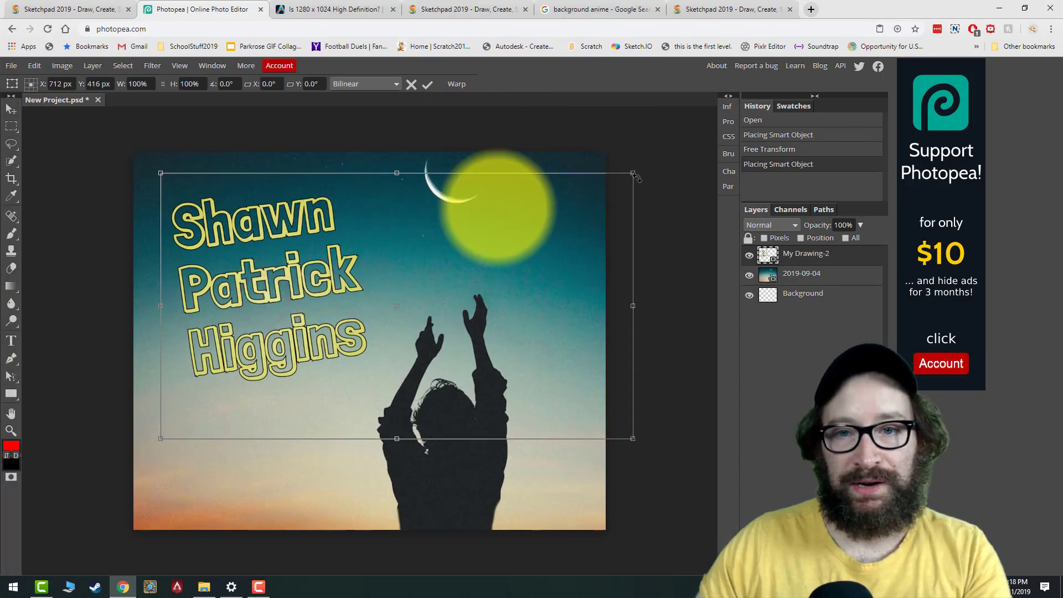
mouse_move(634, 170)
left_mouse_down()
mouse_move(791, 120)
mouse_move(636, 200)
mouse_move(519, 219)
left_mouse_up()
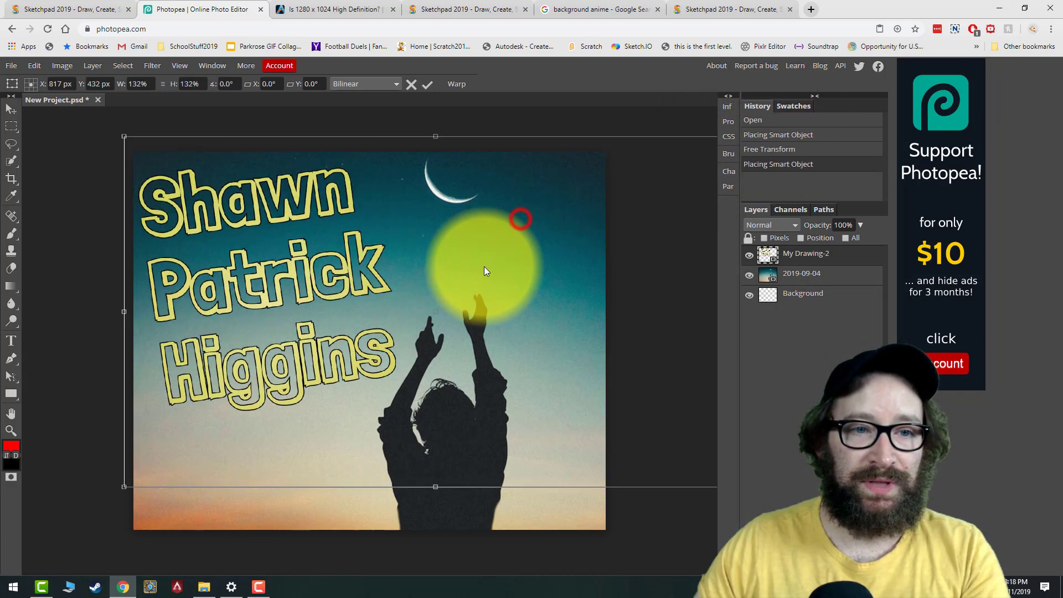
key("Return")
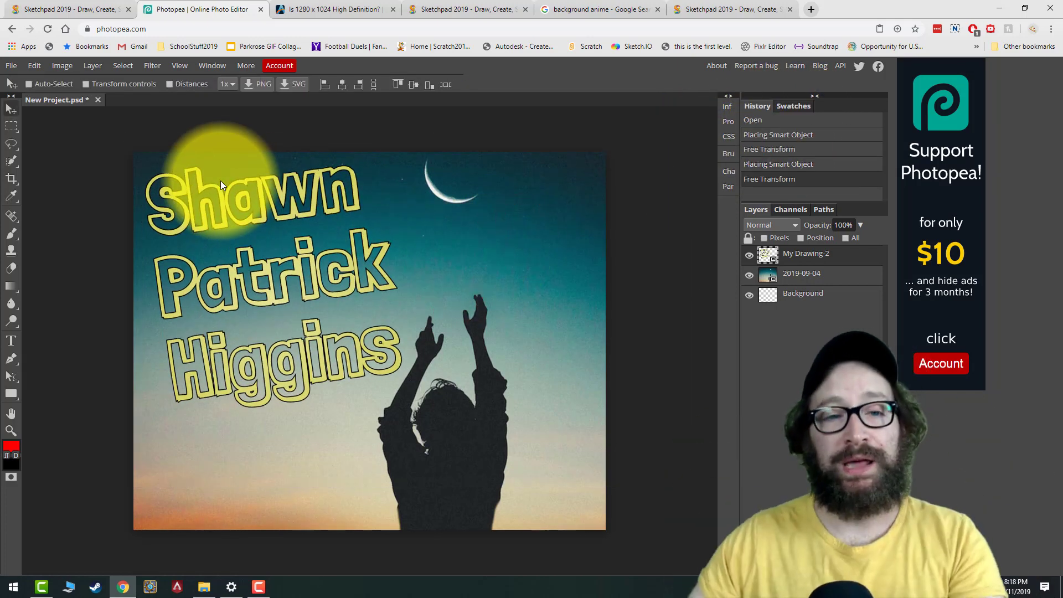
left_click(279, 274)
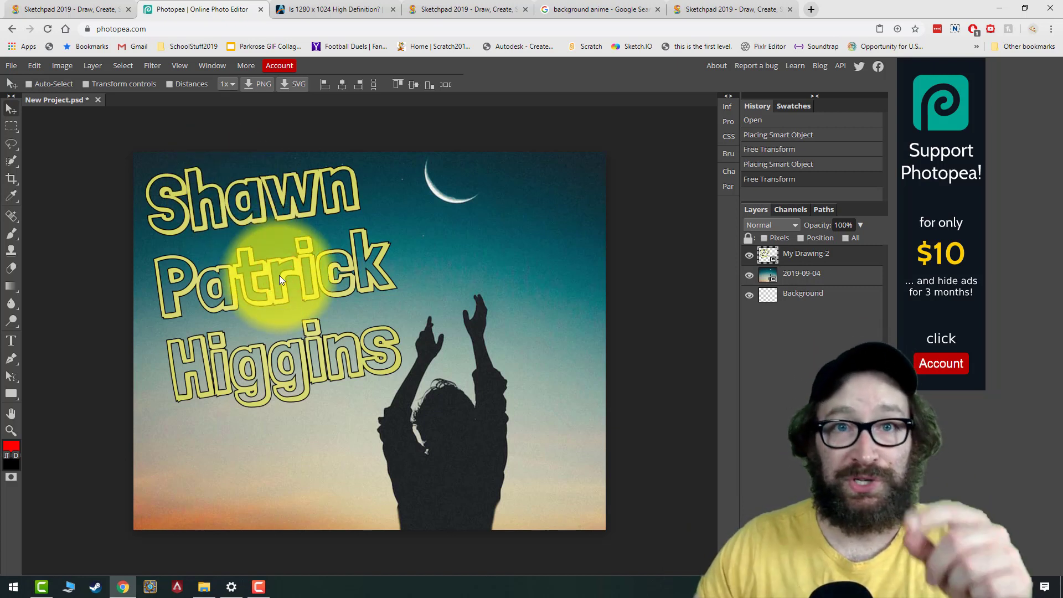
left_click_drag(279, 275, 281, 276)
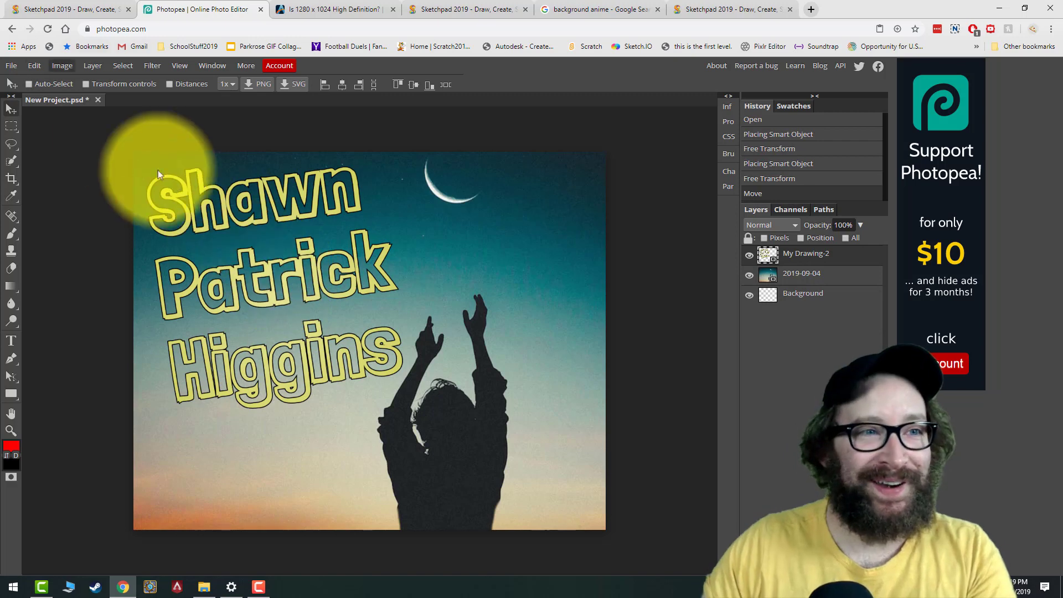
- Try squashing the name image vertically to about 56% height with Free Transform
left_click(34, 66)
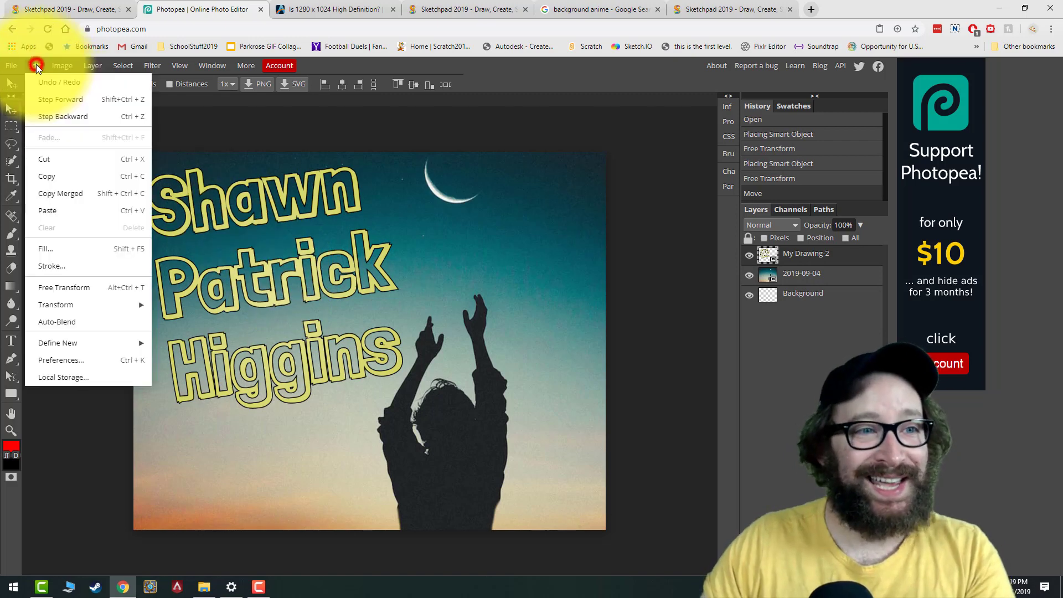
left_click(72, 287)
mouse_move(294, 256)
left_mouse_down()
mouse_move(403, 279)
mouse_move(296, 297)
mouse_move(284, 257)
mouse_move(292, 242)
left_mouse_up()
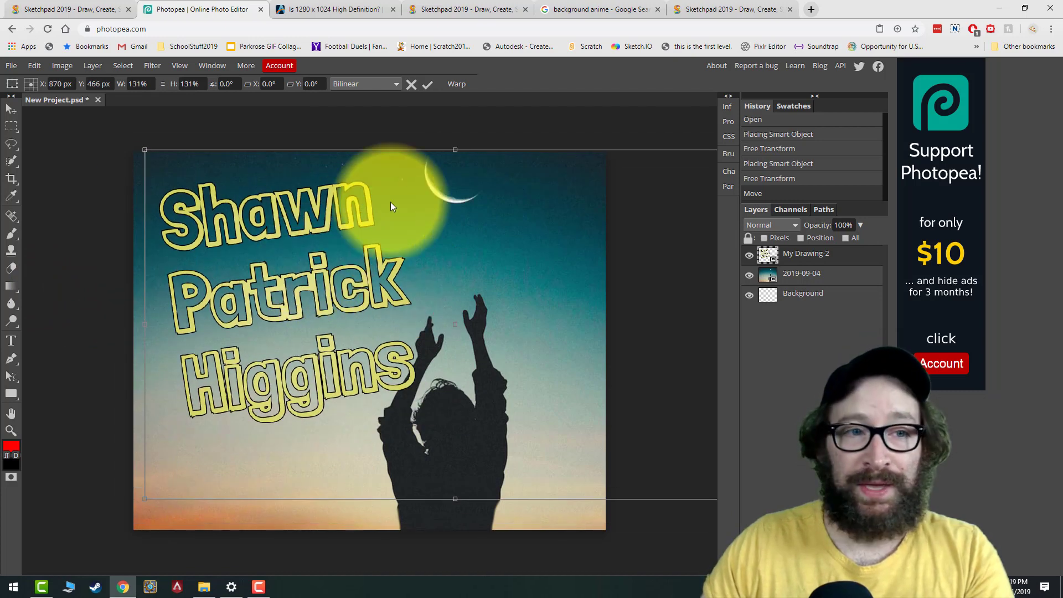
left_click_drag(456, 149, 455, 350)
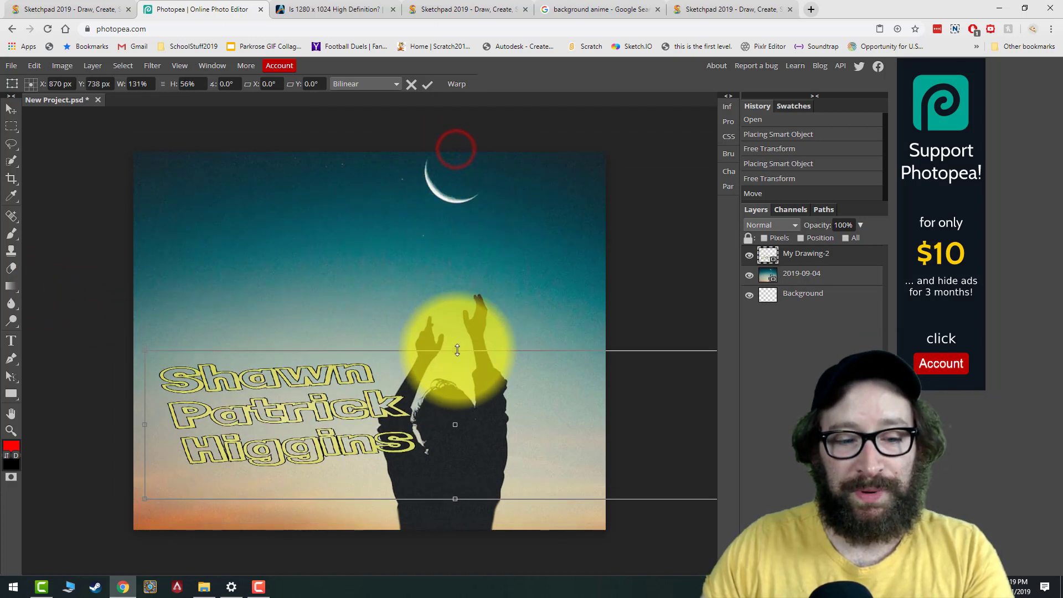
key("Escape")
- Enlarge the name image slightly and keep it in the canvas's upper-left area, beside the raised hands
left_click_drag(343, 280, 268, 285)
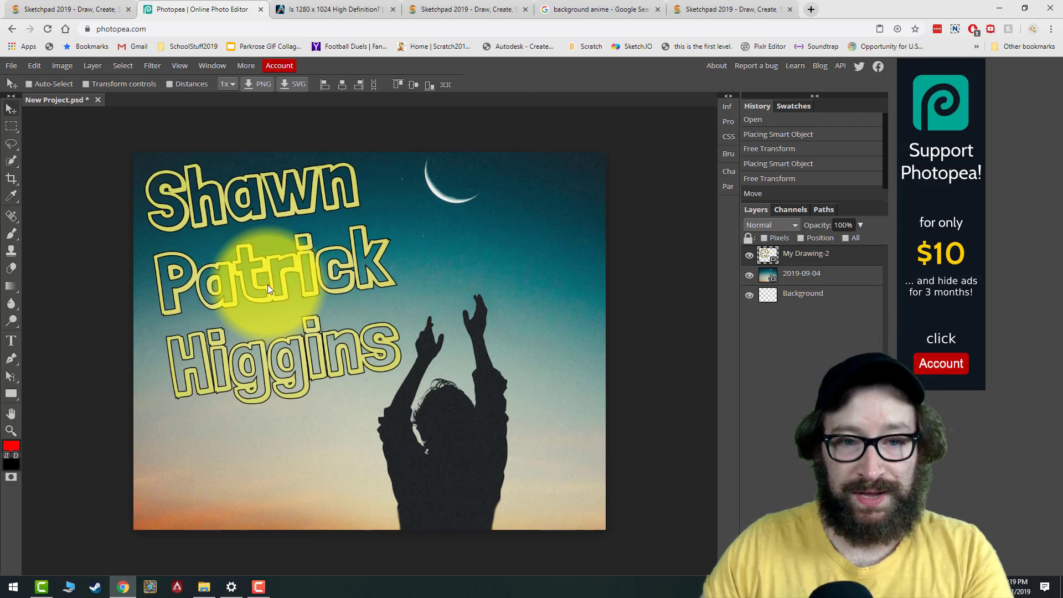
key("ctrl+t")
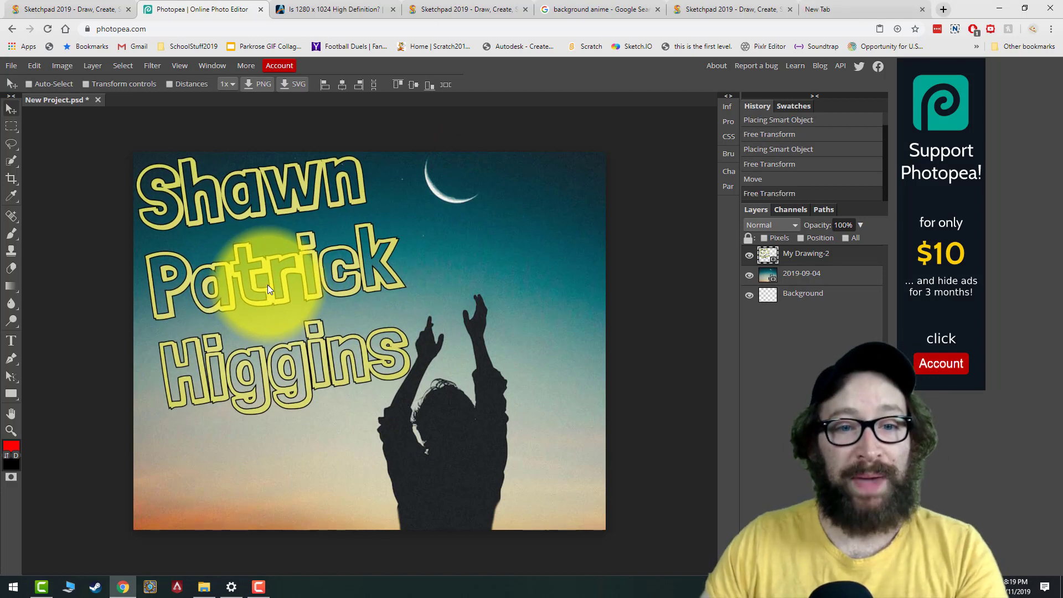
- Save the project as a PSD in the "Project 1 - Background" folder, named with the creator's surname followed by "- Project 1 Basic Background"
left_click(8, 65)
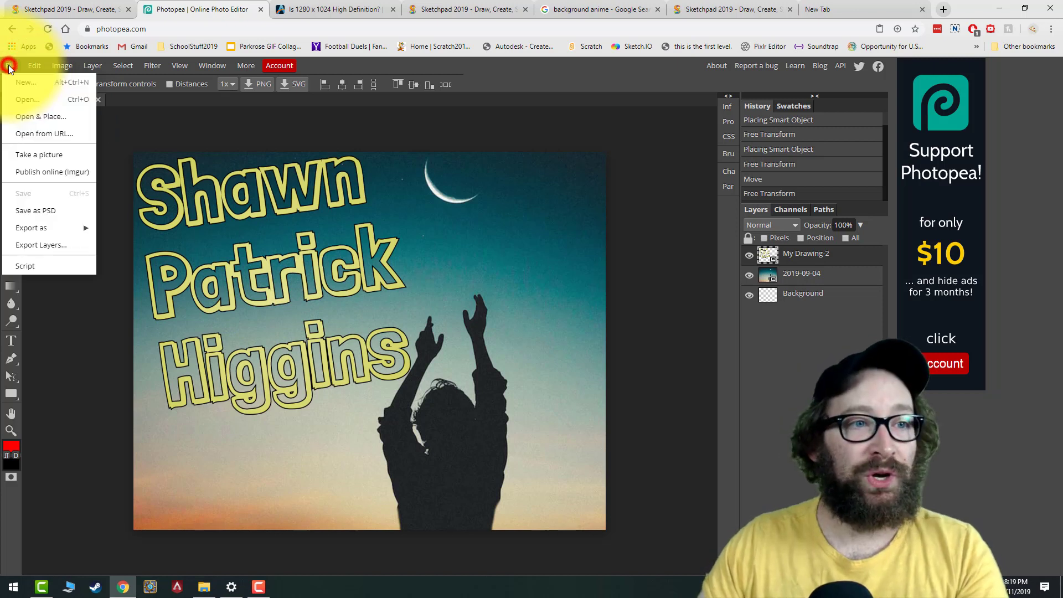
left_click(55, 209)
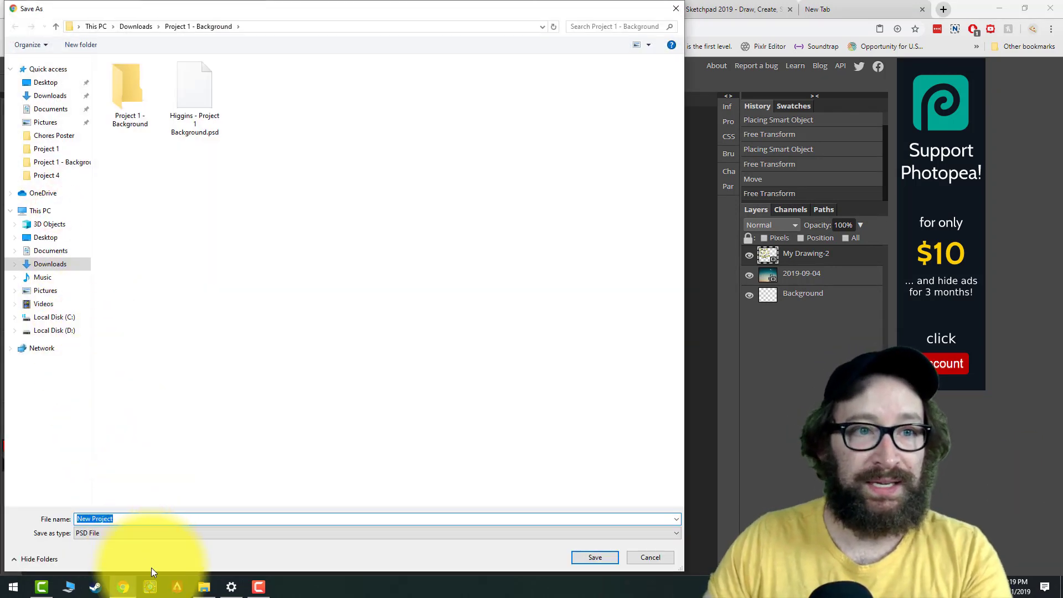
type("H")
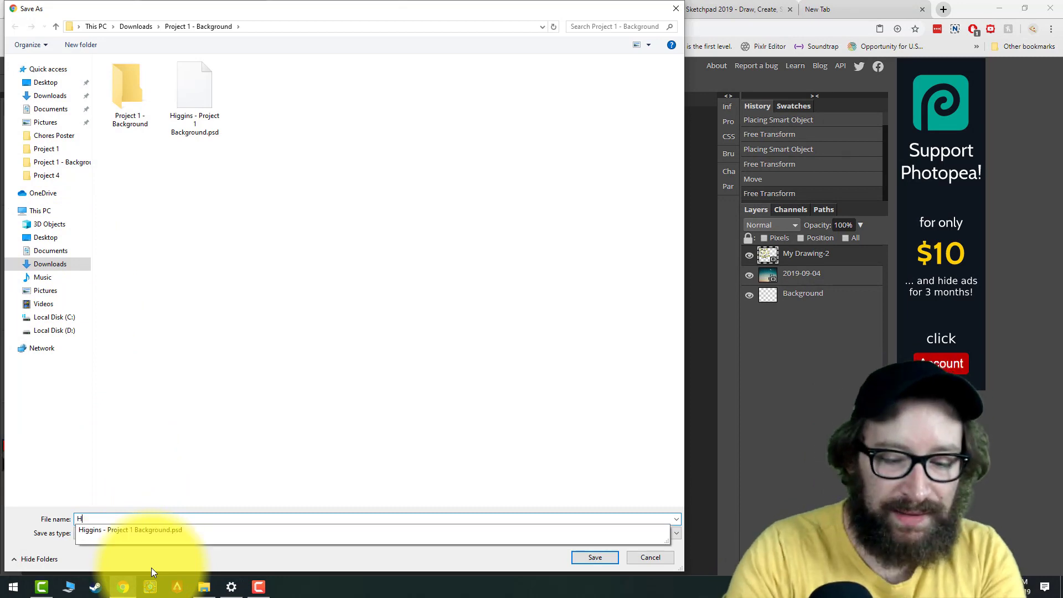
type("iggins - Pro")
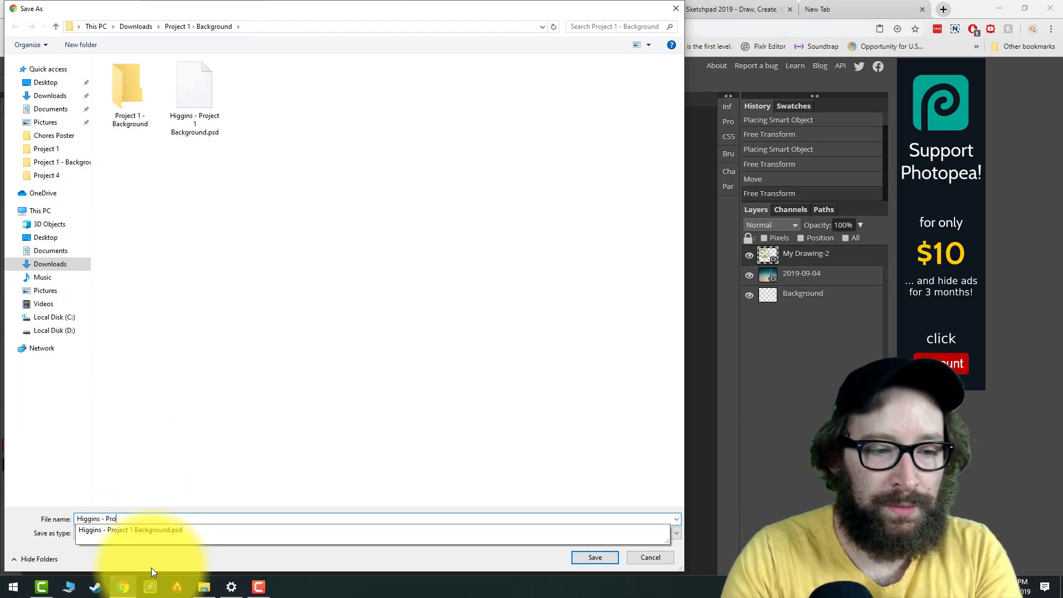
type("ject 1 ")
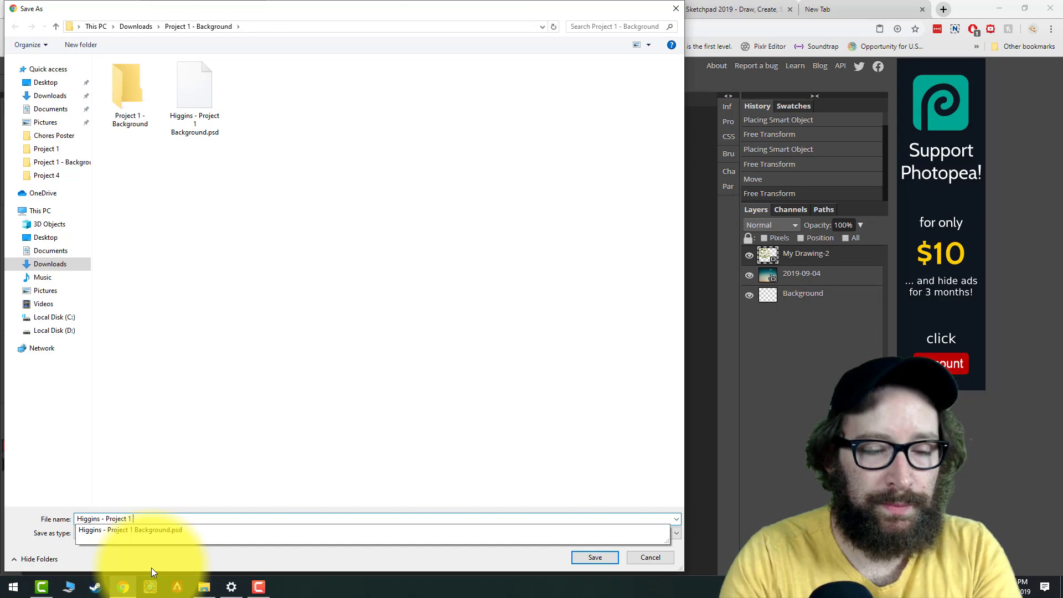
type("Basic Background")
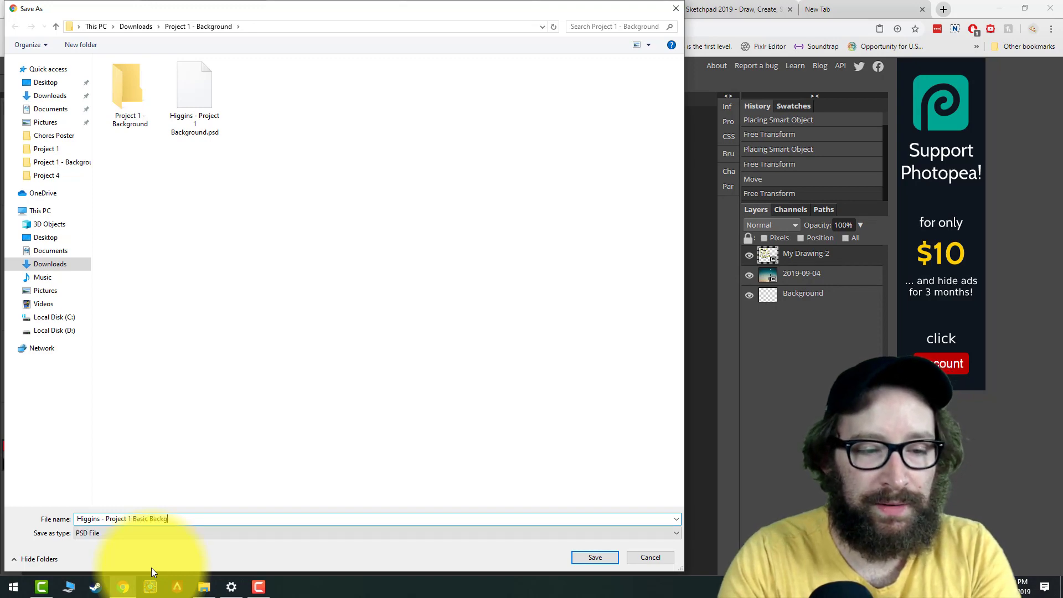
left_click(595, 557)
- Export the composition as a 1280 by 1024 px PNG at 100% quality under the suggested file name, and dismiss the downloads bar
left_click(12, 66)
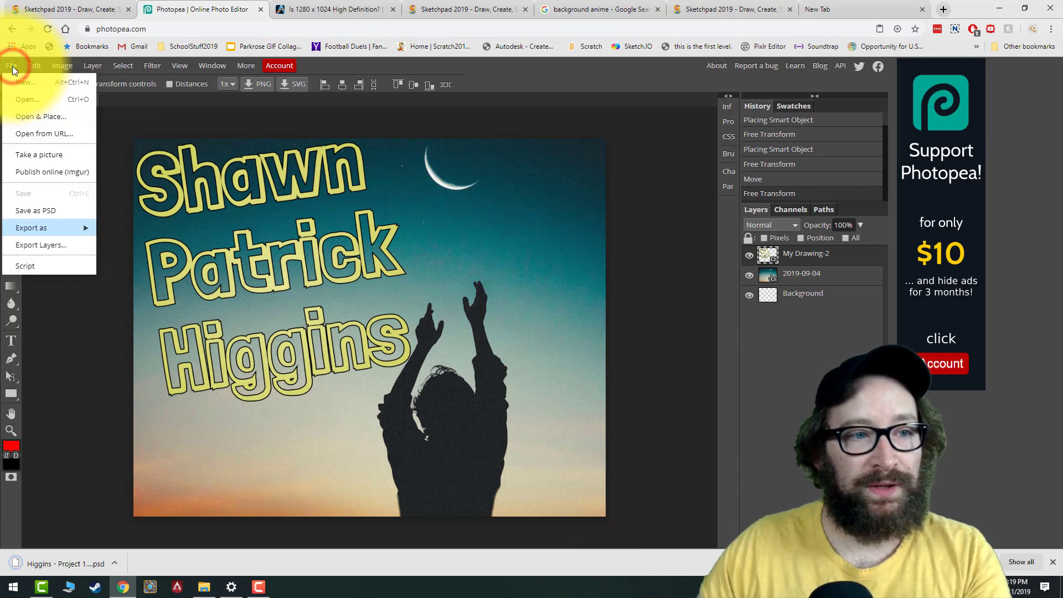
mouse_move(78, 227)
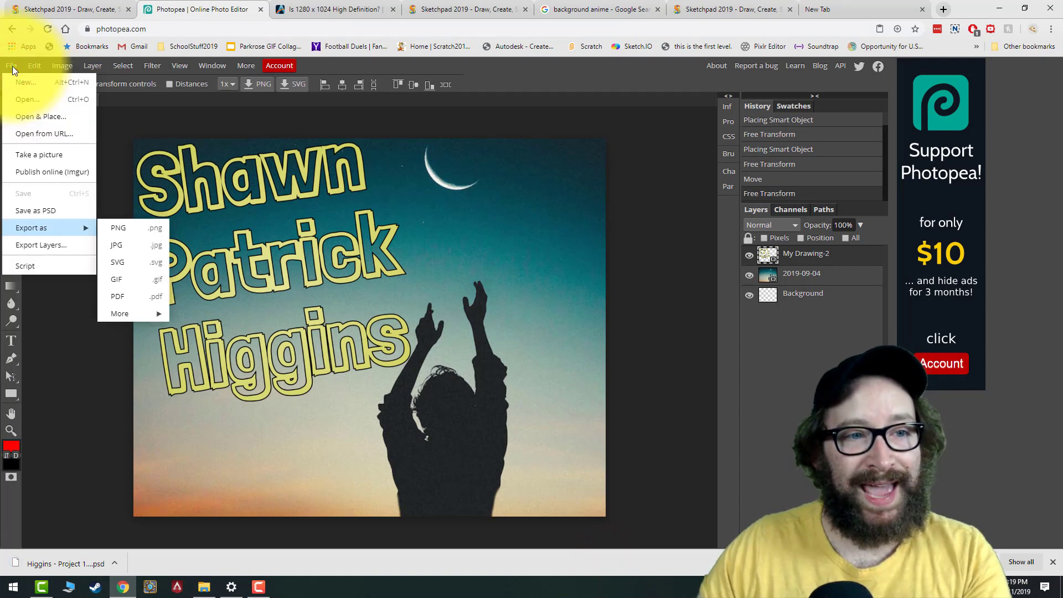
left_click(122, 228)
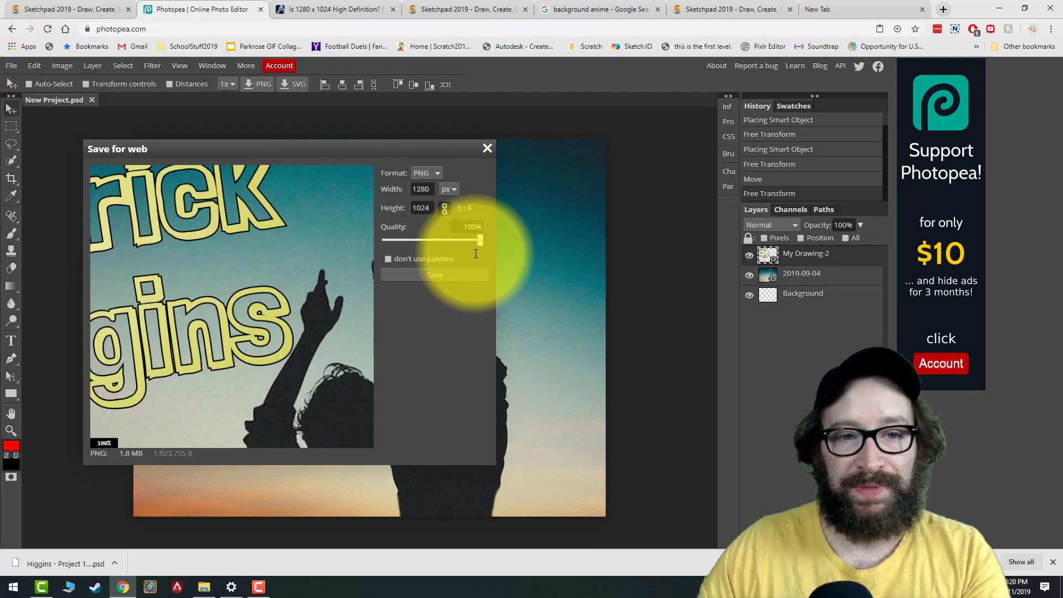
left_click(443, 275)
left_click(590, 559)
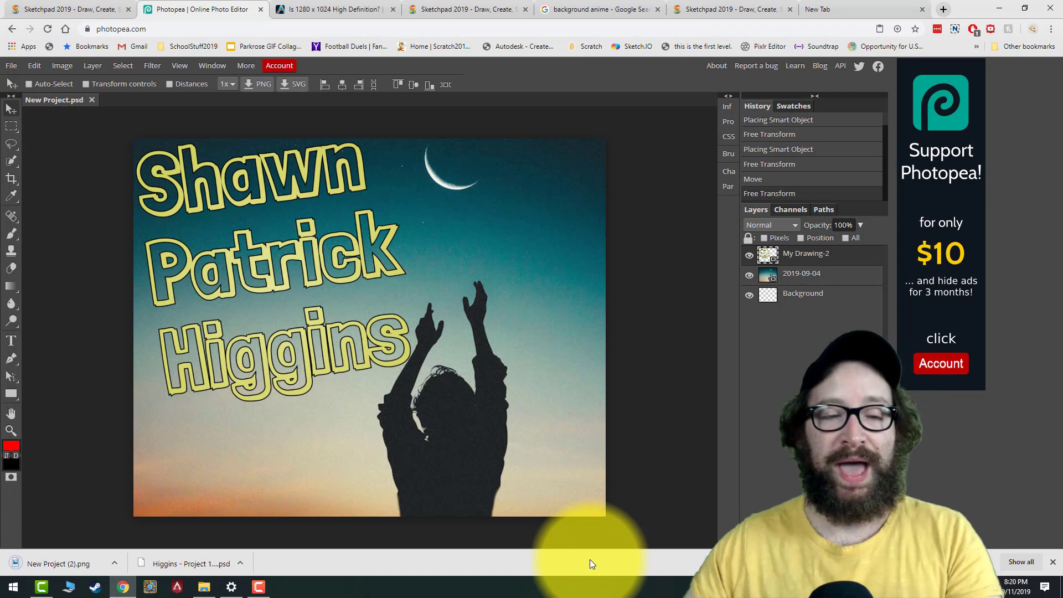
left_click(1053, 562)
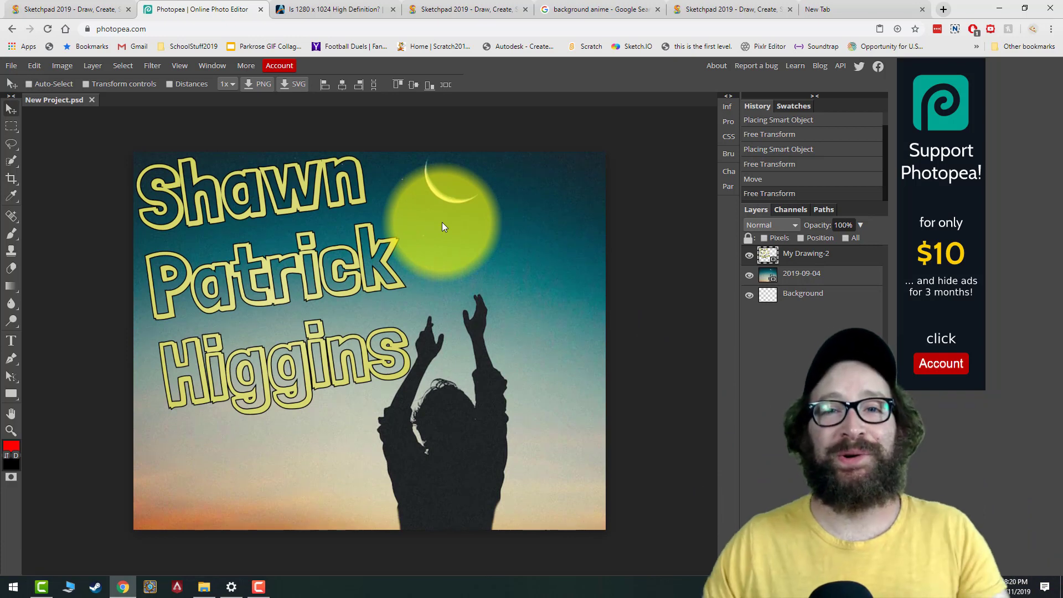
left_click(198, 6)
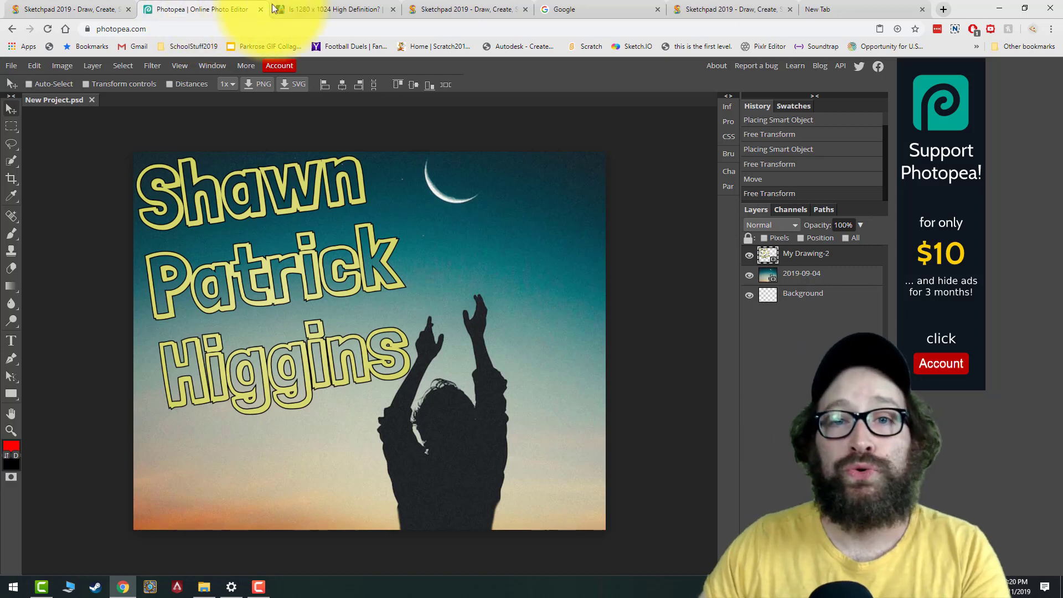
- Search Google Images for "Moon" and filter the results to transparent images
key("ctrl+5")
key("Return")
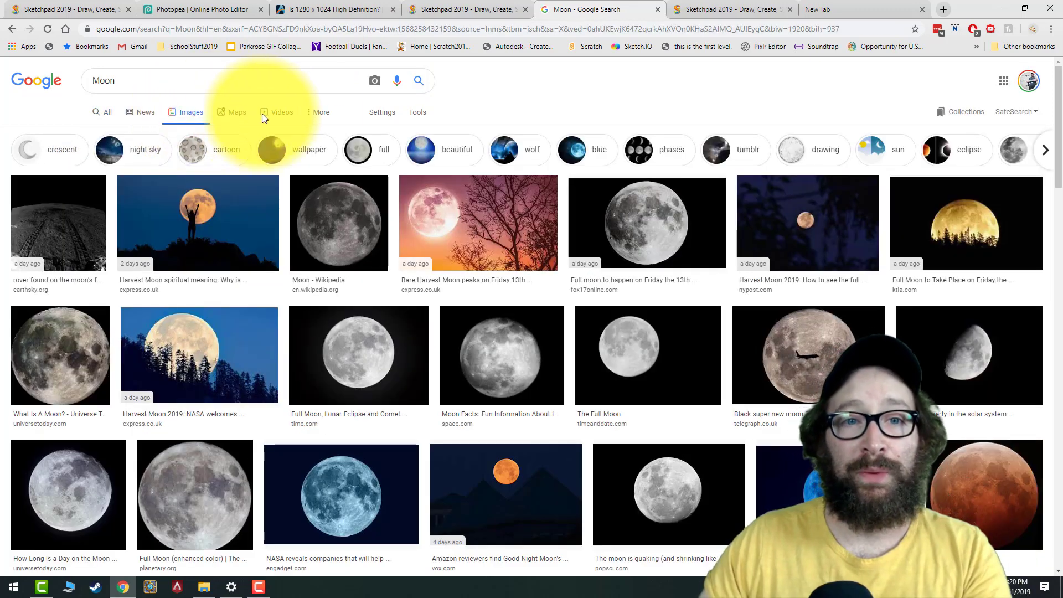
left_click(419, 113)
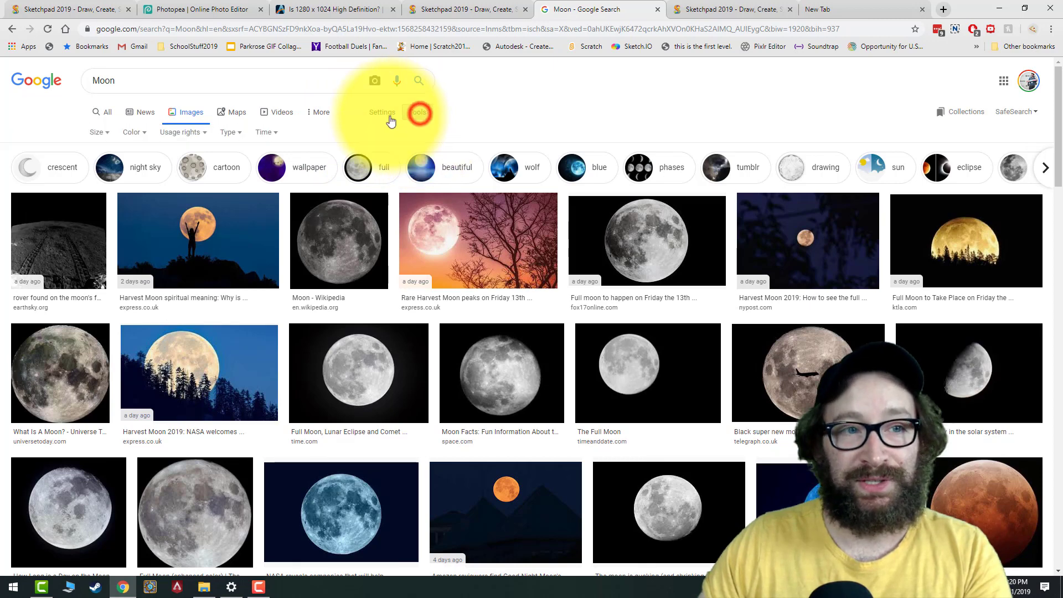
left_click(143, 134)
left_click(126, 181)
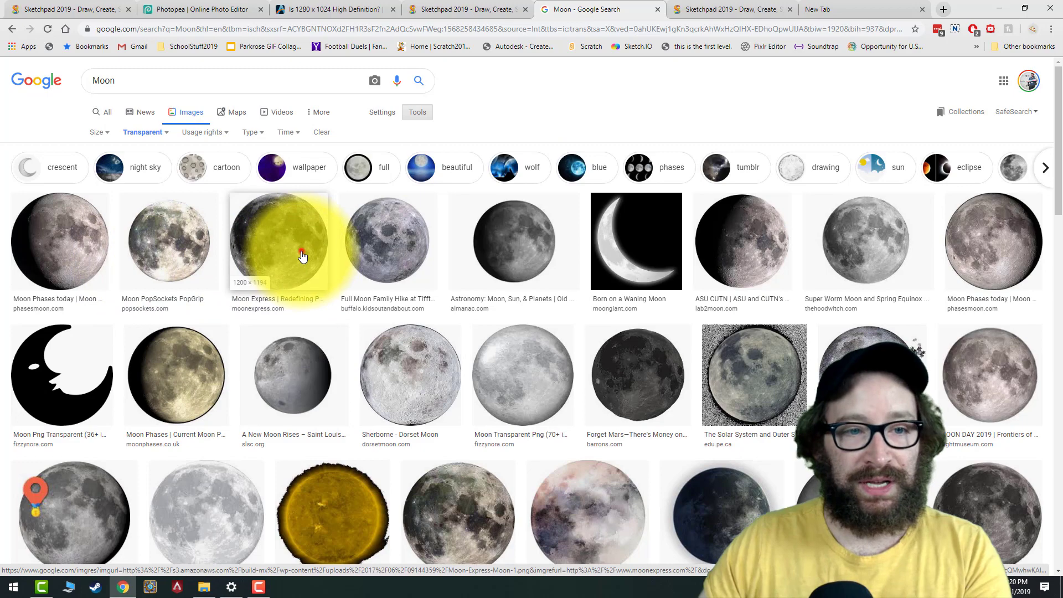
- Save the large full moon image from moonexpress.com as "pixabay moon" in the "Project 1 - Background" folder, replacing the existing file
left_click(297, 238)
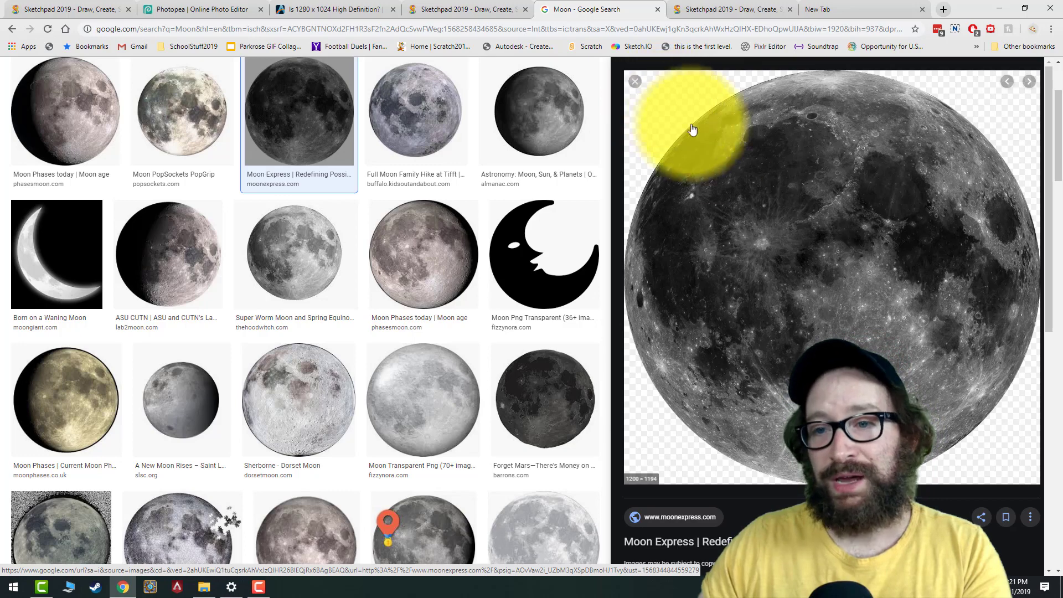
right_click(819, 237)
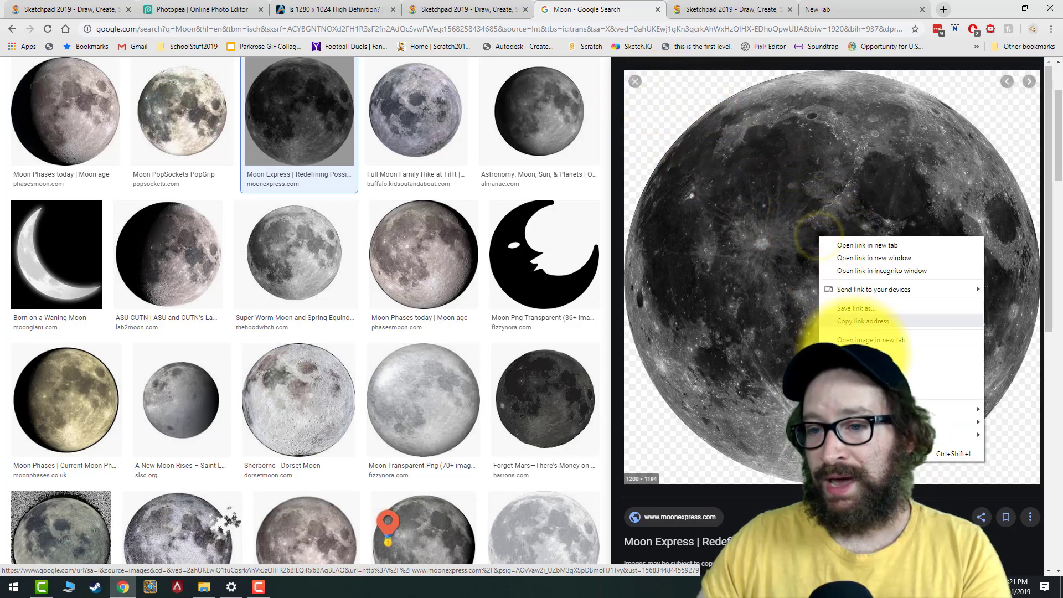
left_click(847, 352)
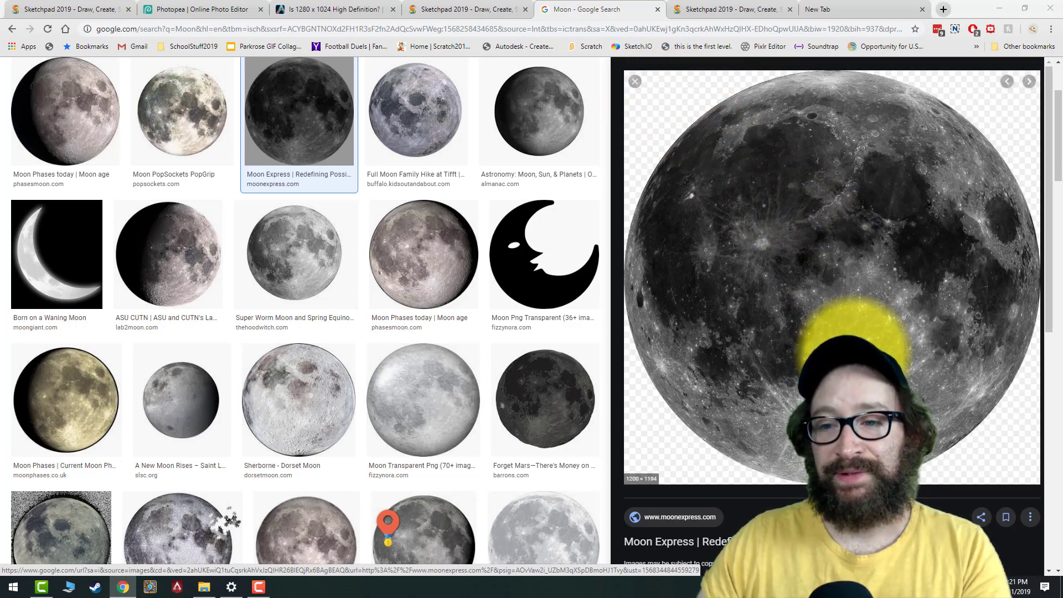
left_click(129, 182)
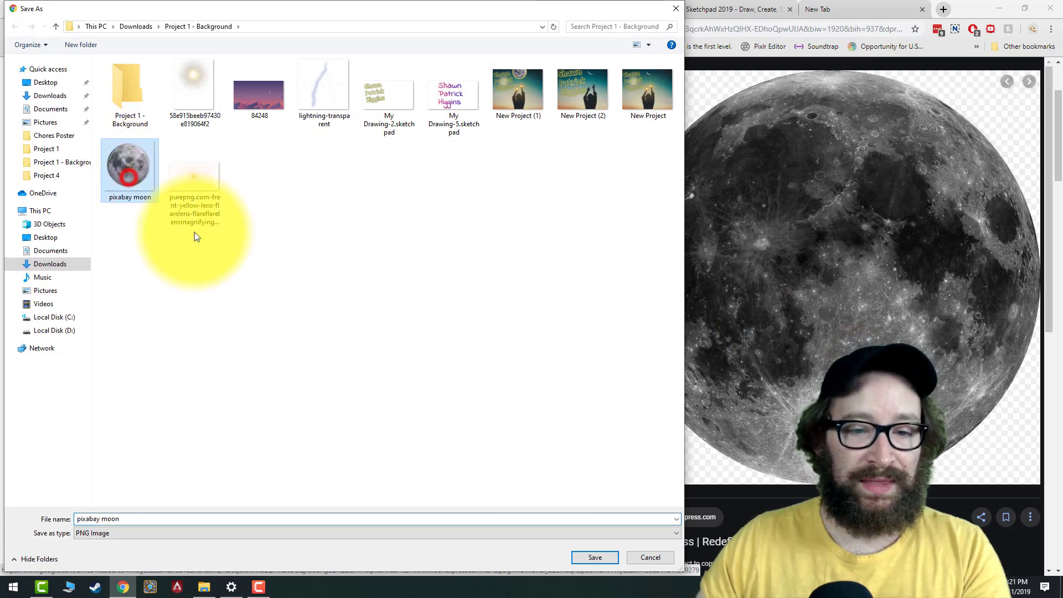
left_click(591, 558)
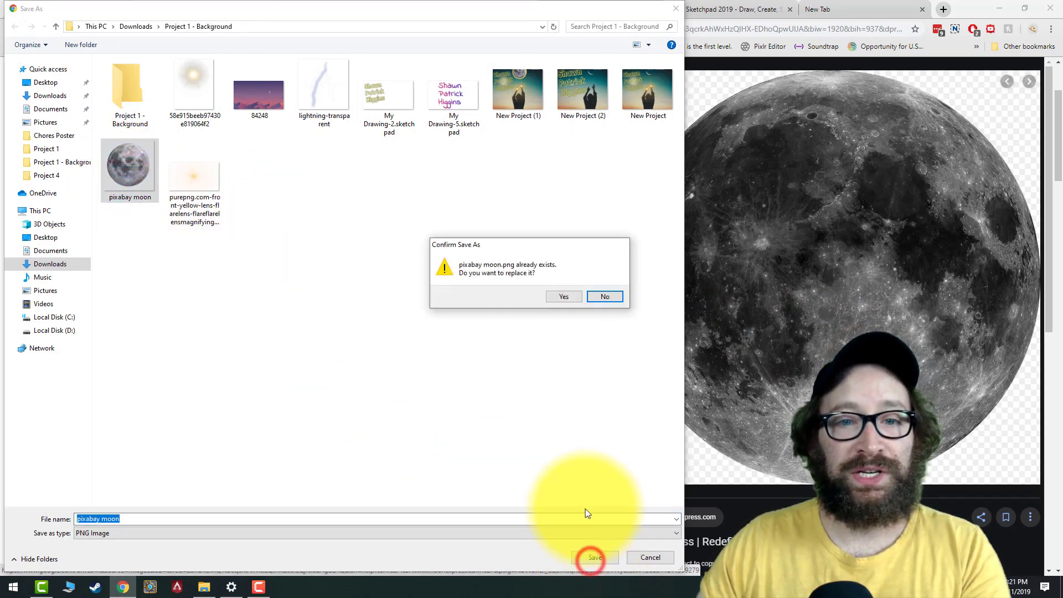
left_click(563, 300)
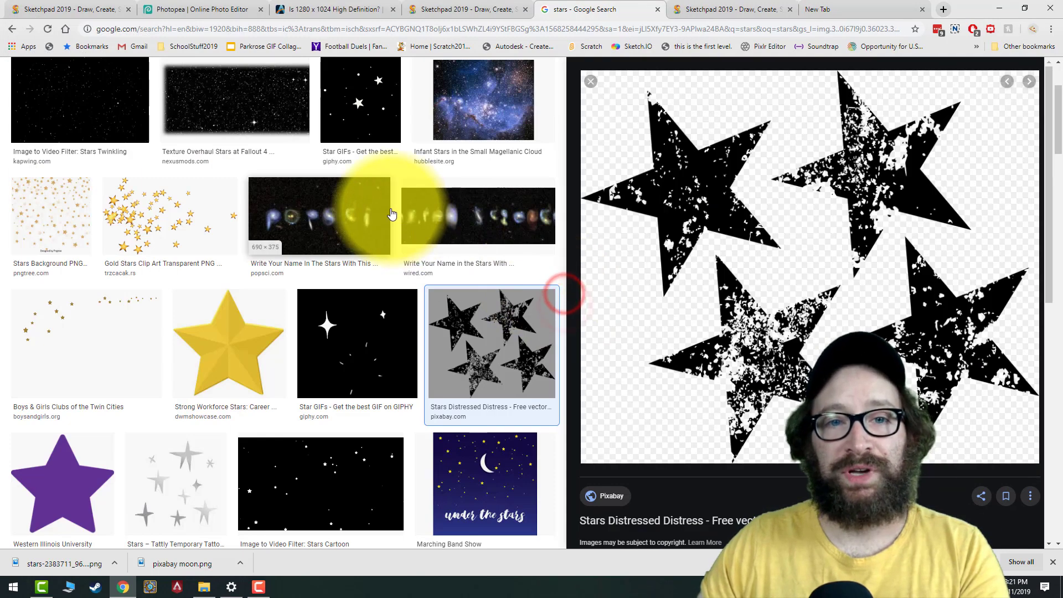
- Browse the transparent image results for "stars" and switch back to the Photopea project
scroll(376, 199, "down", 4)
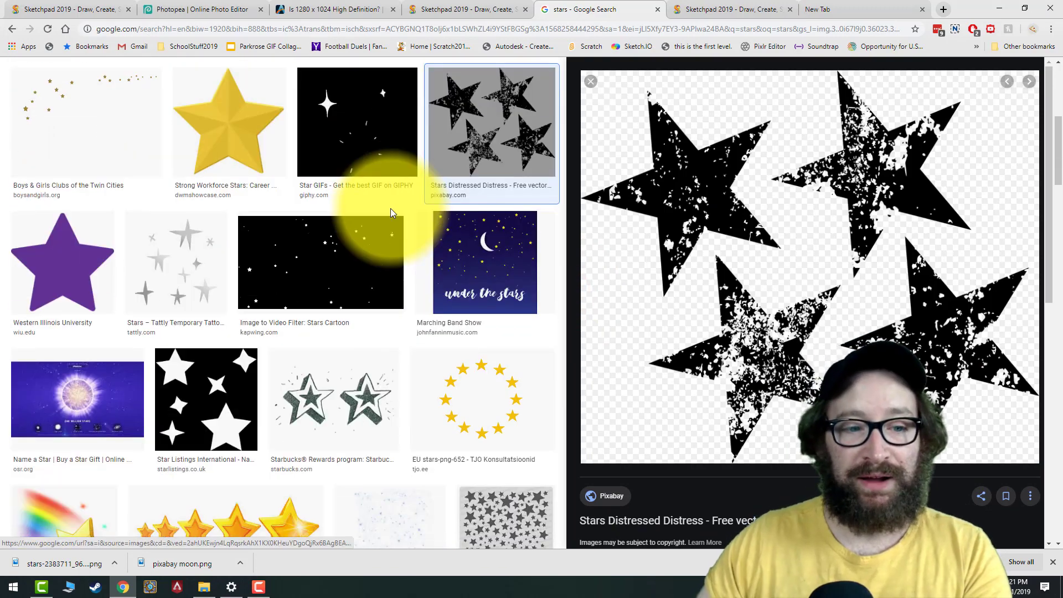
scroll(391, 208, "up", 6)
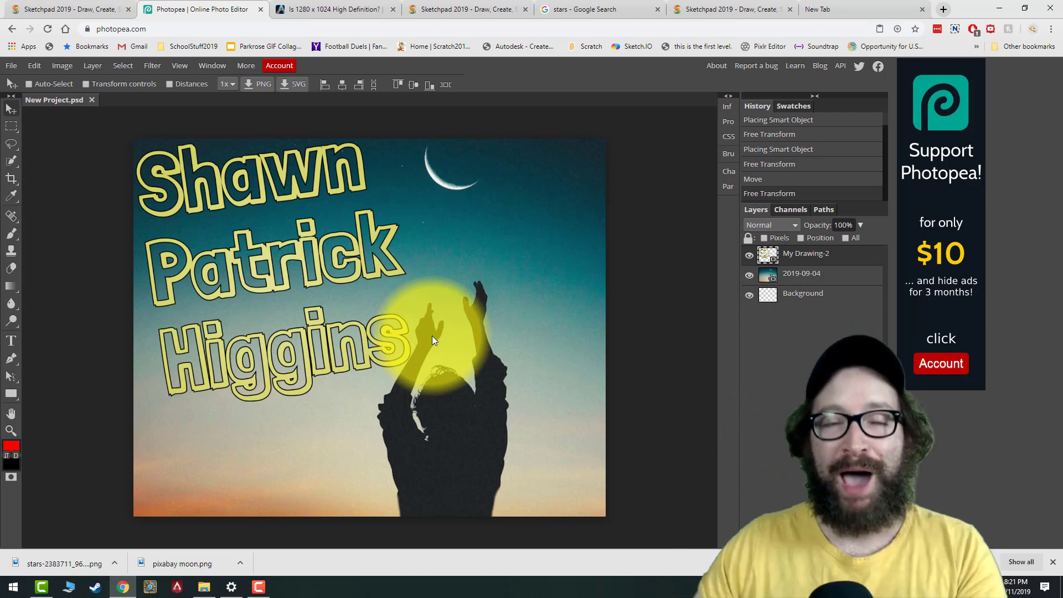
left_click_drag(432, 340, 410, 325)
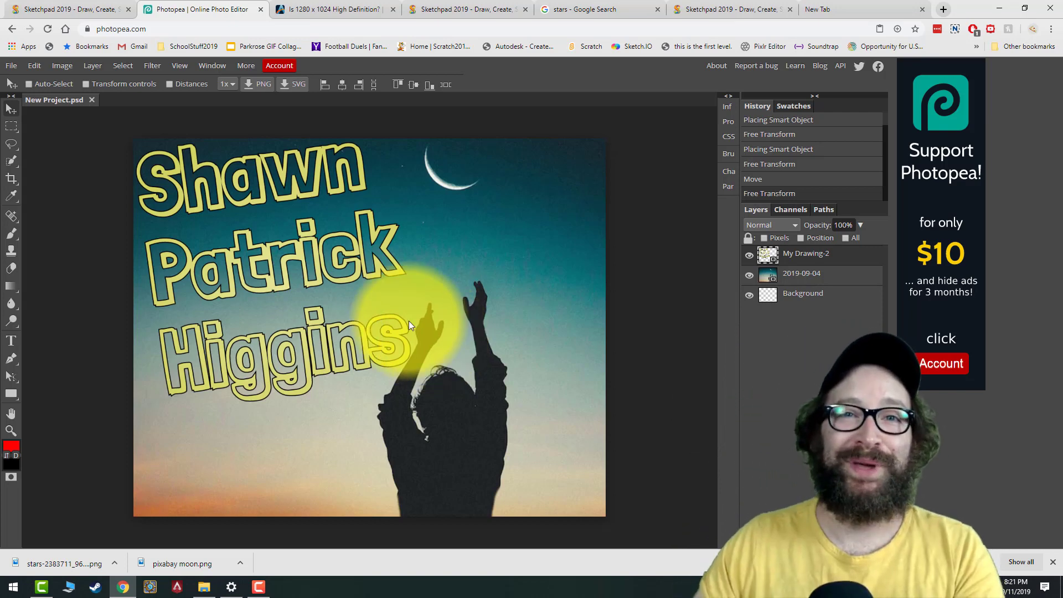
- Place the "pixabay moon" image in the project, shrink it proportionally and set it at the canvas's upper edge above the raised hands
left_click(12, 65)
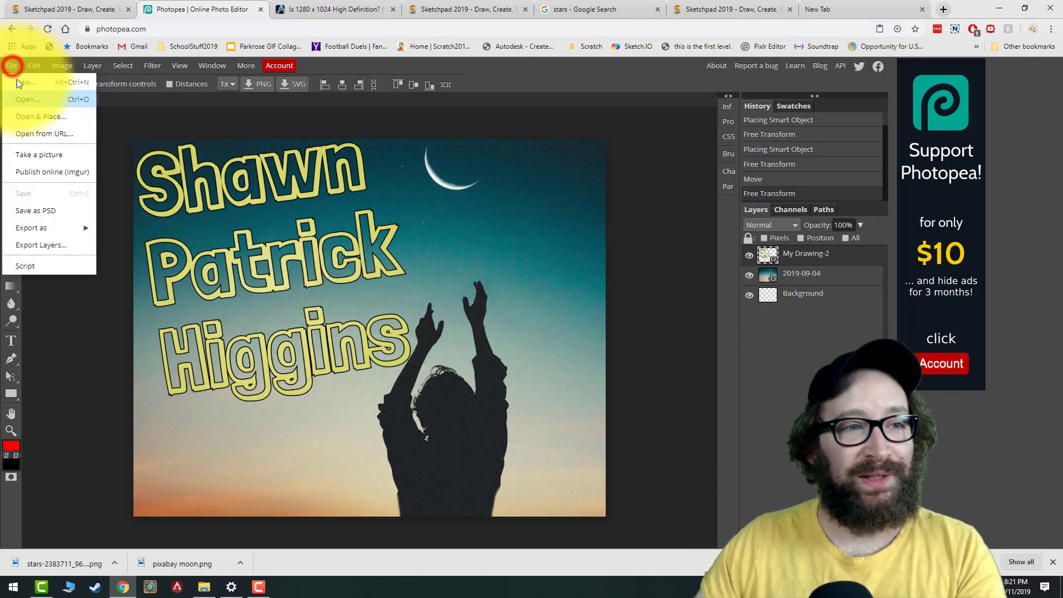
left_click(28, 114)
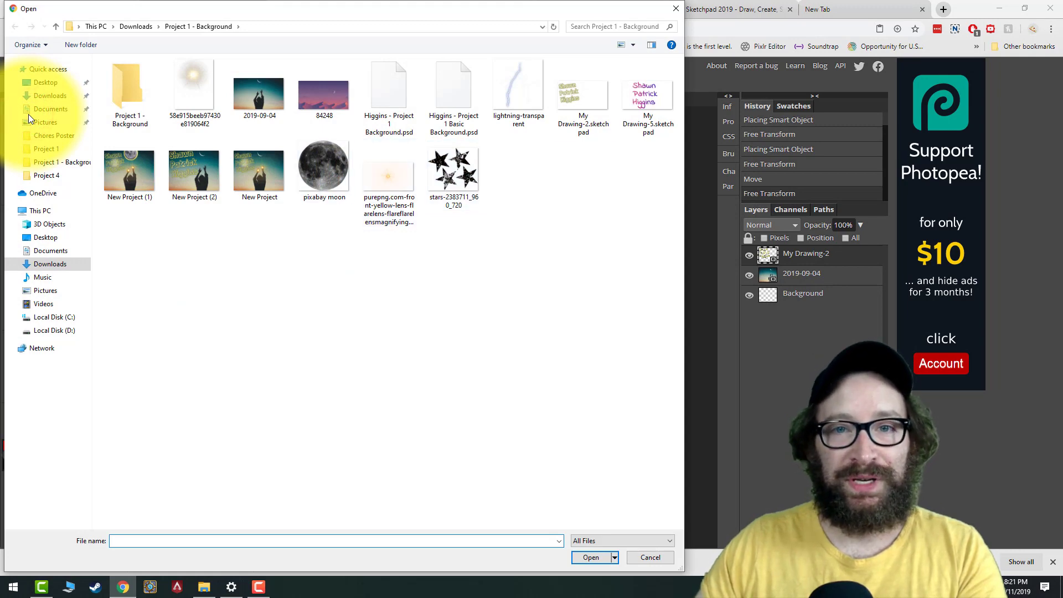
double_click(331, 171)
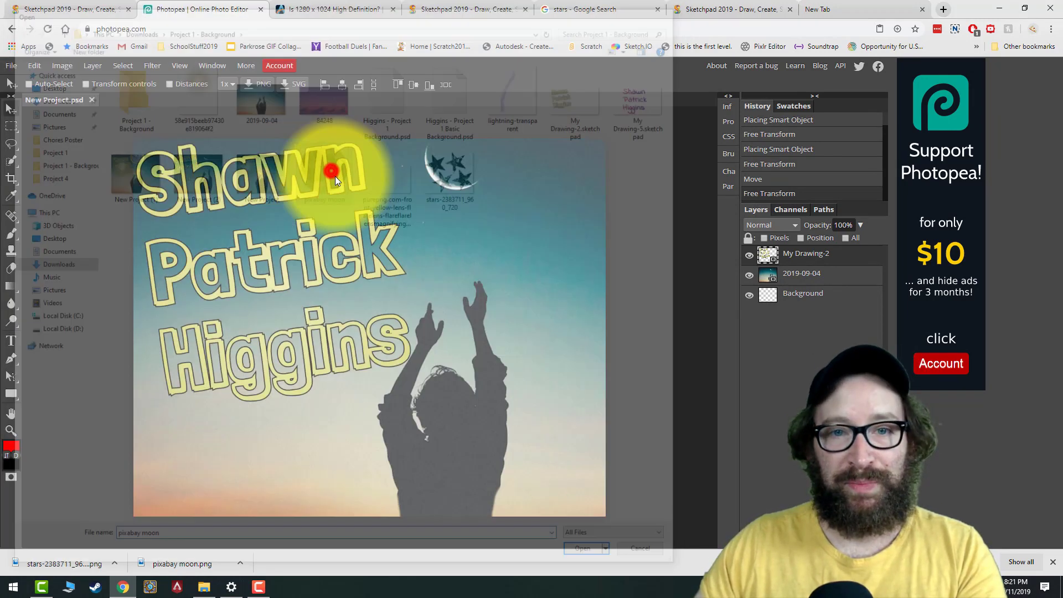
mouse_move(382, 310)
left_mouse_down()
mouse_move(391, 333)
mouse_move(392, 323)
left_mouse_up()
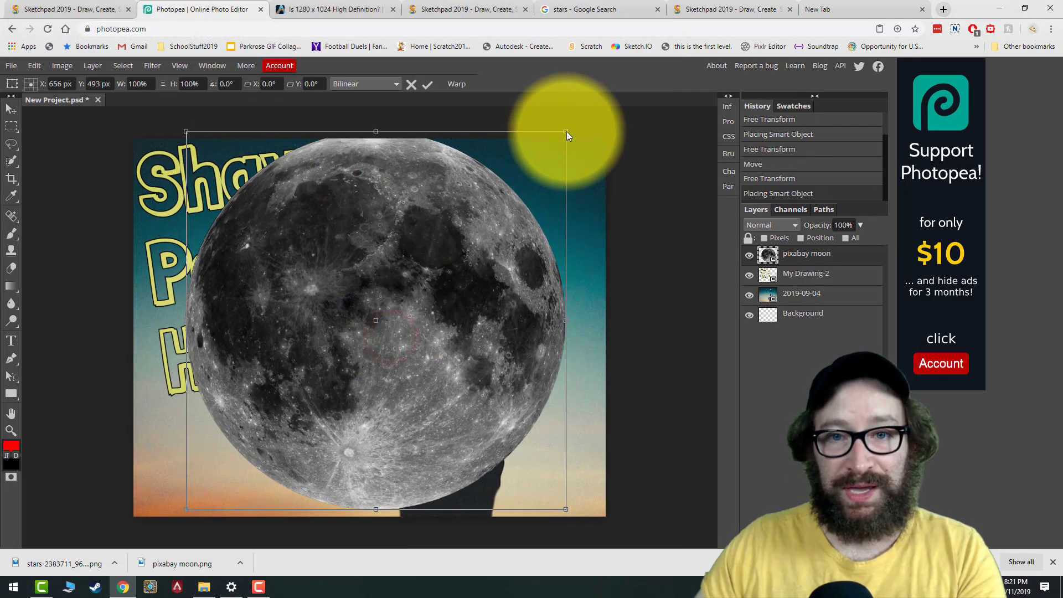
left_click_drag(566, 132, 345, 341)
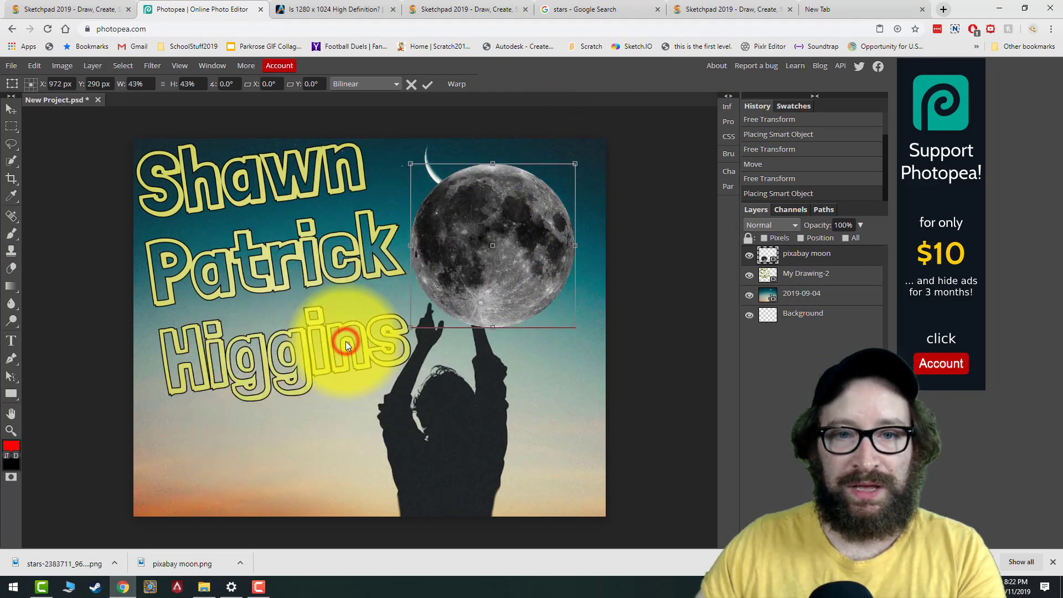
left_click_drag(346, 341, 97, 76)
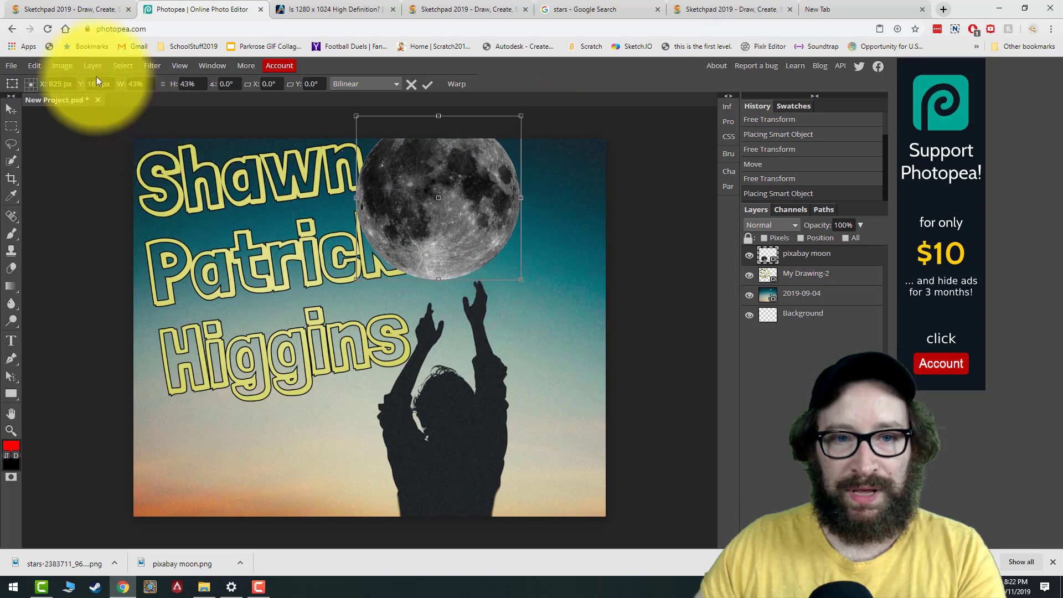
key("Return")
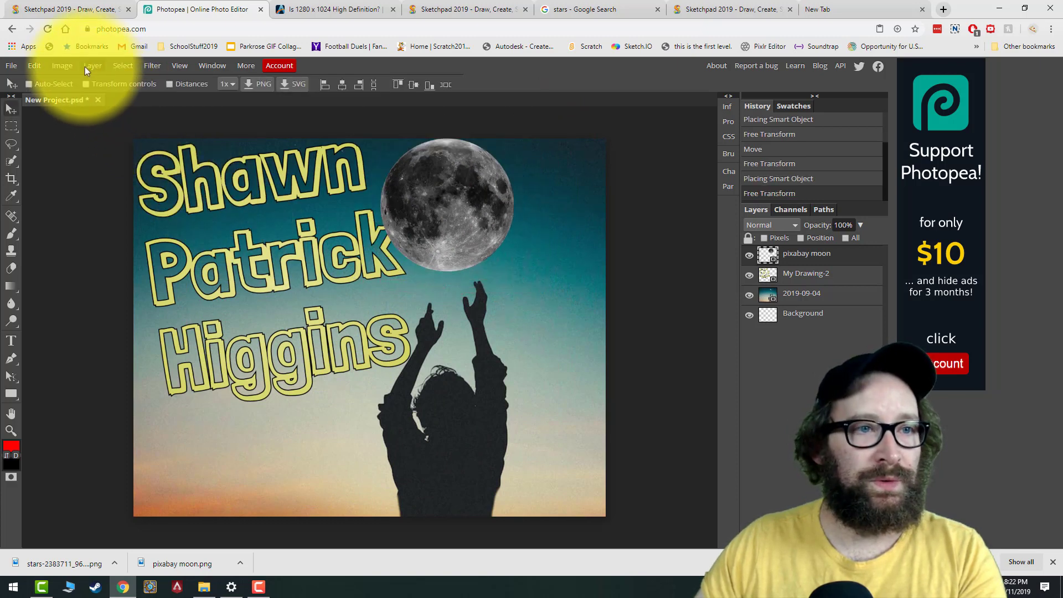
- Place the purepng yellow lens flare image at full size, centred just above the higher raised hand
left_click(17, 63)
left_click(27, 98)
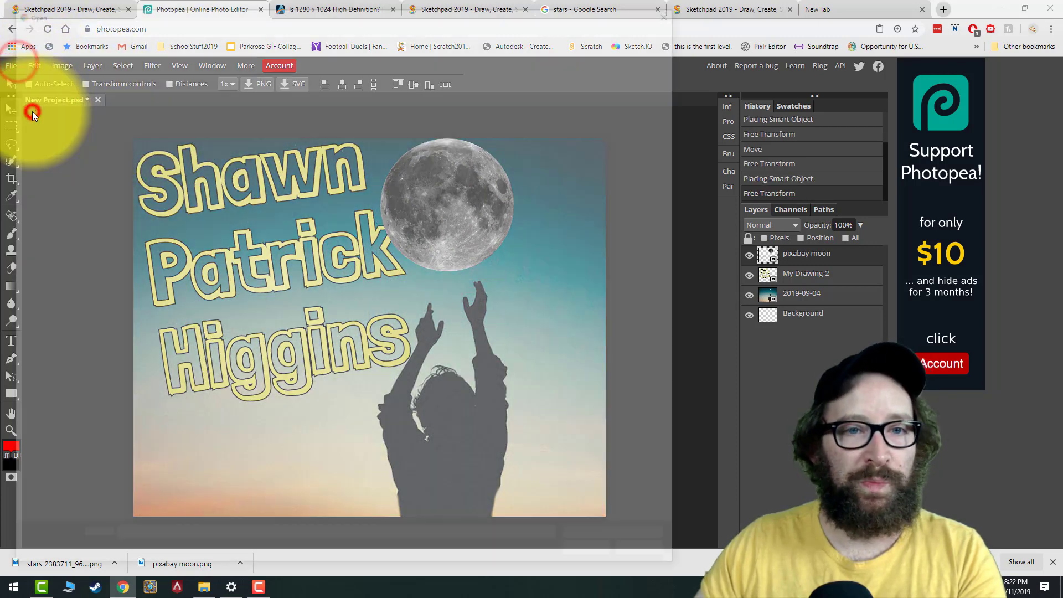
double_click(390, 180)
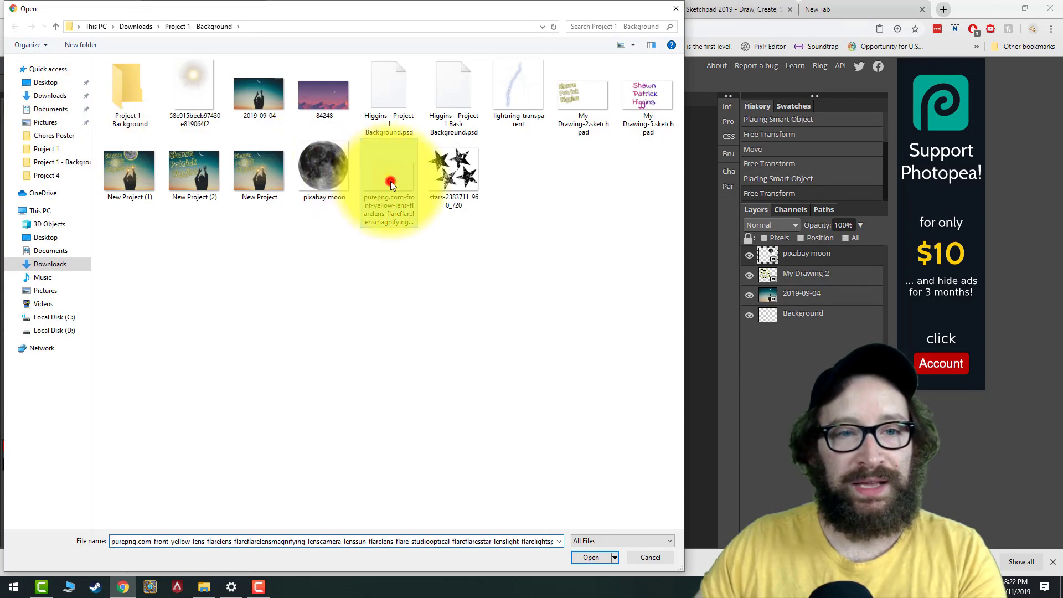
left_click_drag(361, 268, 498, 272)
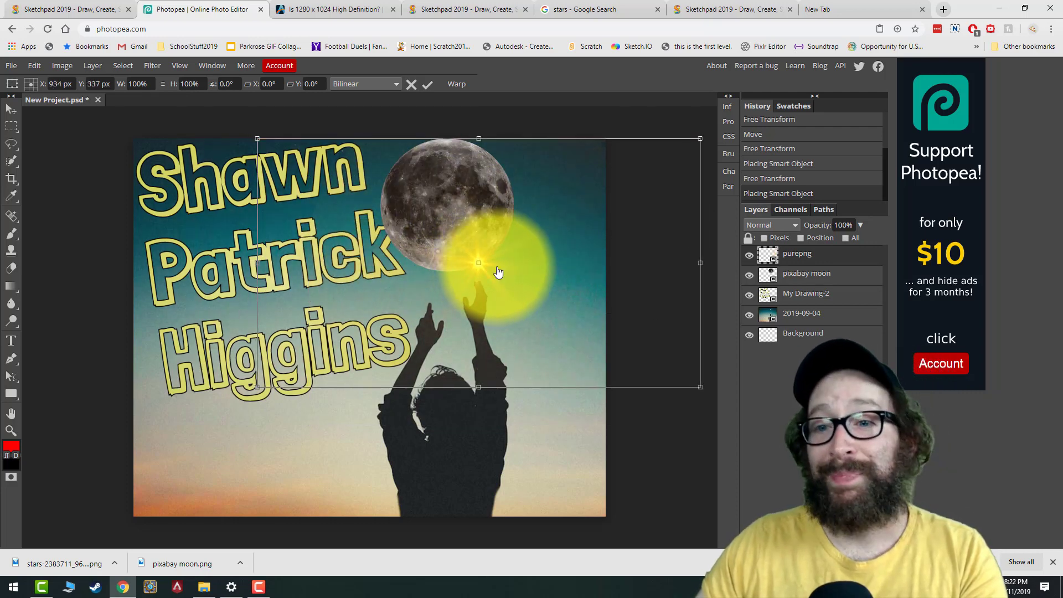
left_click(429, 83)
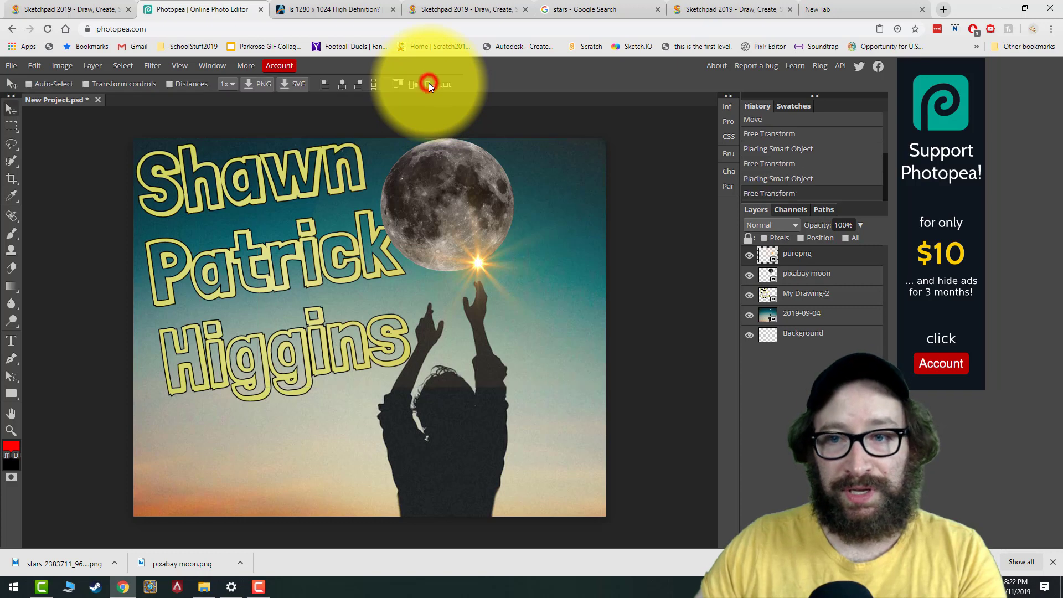
- Reorder the layers so the lens flare lies directly beneath the name and the photo is lowest, and nudge the flare down onto the higher hand
mouse_move(774, 252)
left_mouse_down()
mouse_move(790, 249)
mouse_move(797, 283)
mouse_move(798, 252)
mouse_move(792, 320)
left_mouse_up()
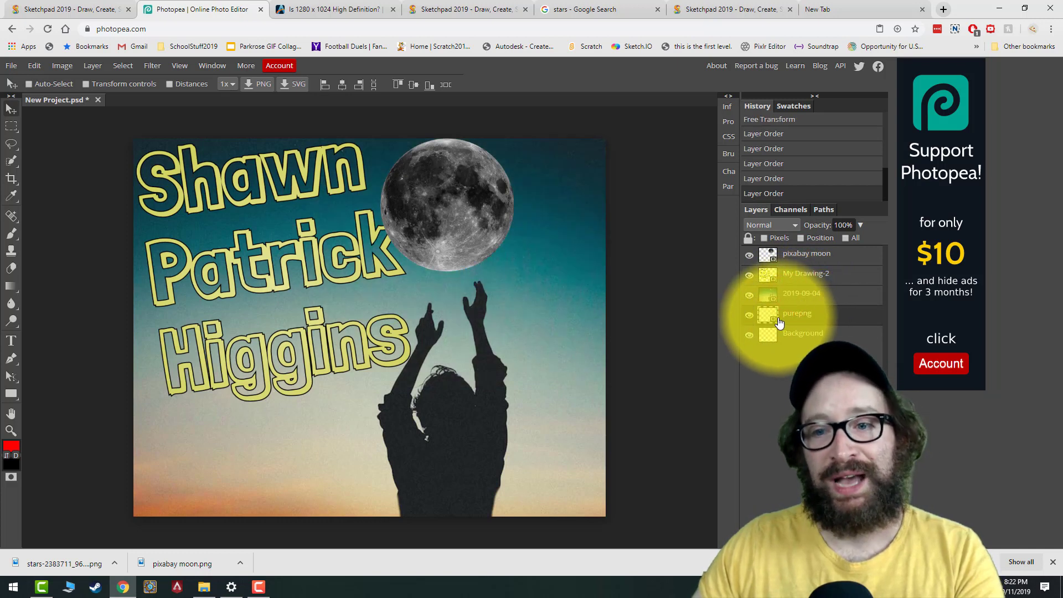
mouse_move(779, 321)
left_mouse_down()
mouse_move(799, 310)
mouse_move(801, 287)
mouse_move(768, 339)
left_mouse_up()
left_click(795, 297)
key("shift+Down")
key("shift+Down")
key("shift+Down")
key("shift+Down")
key("shift+Down")
key("shift+Down")
key("shift+Down")
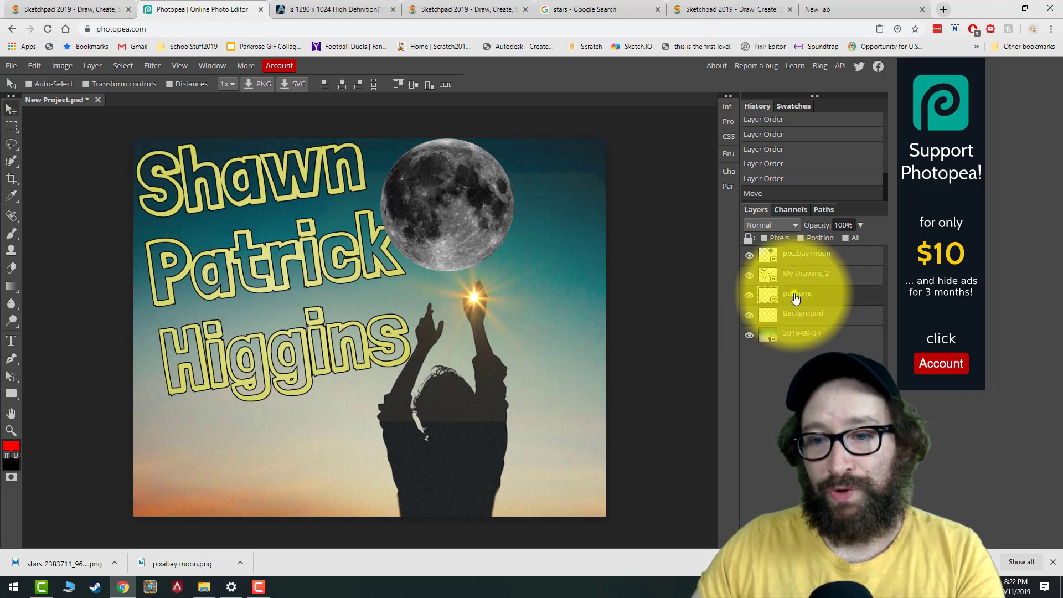
- Duplicate the lens flare layer, place the copy on the other raised hand, and dismiss the downloads bar
right_click(795, 297)
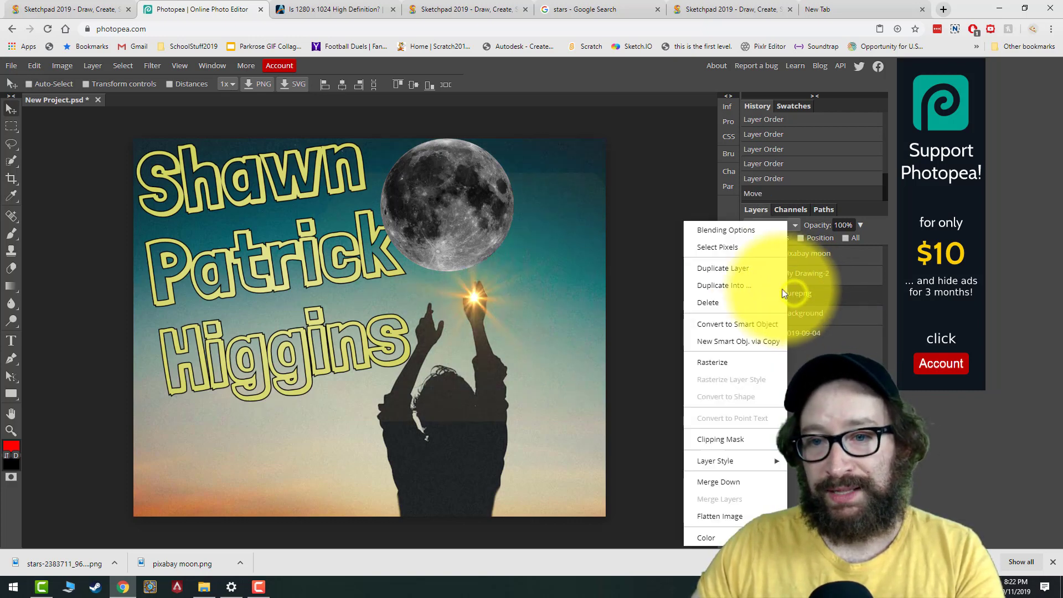
left_click(730, 270)
left_click_drag(424, 324, 423, 326)
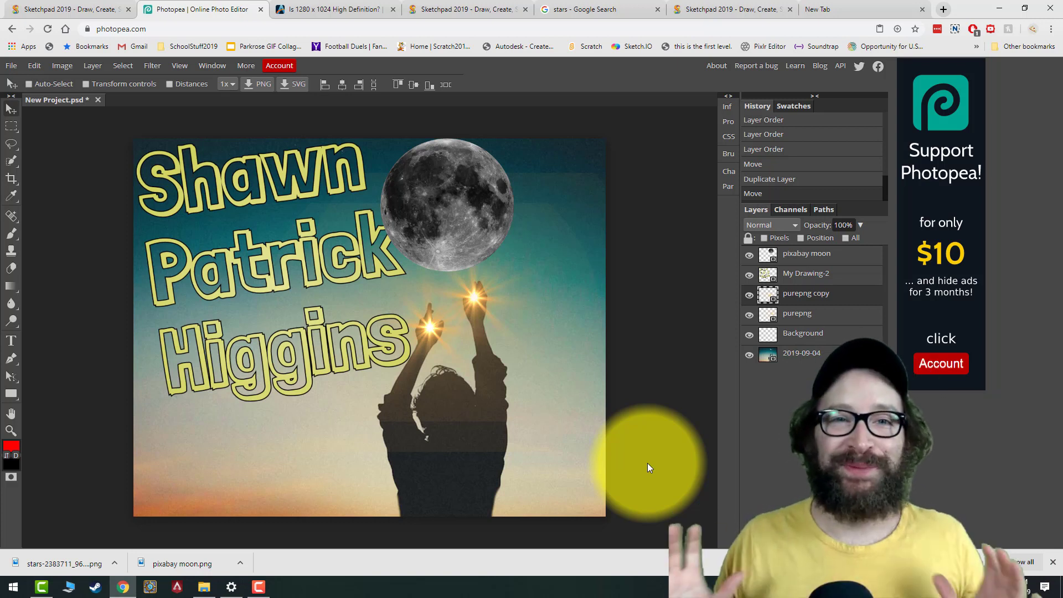
left_click(1053, 561)
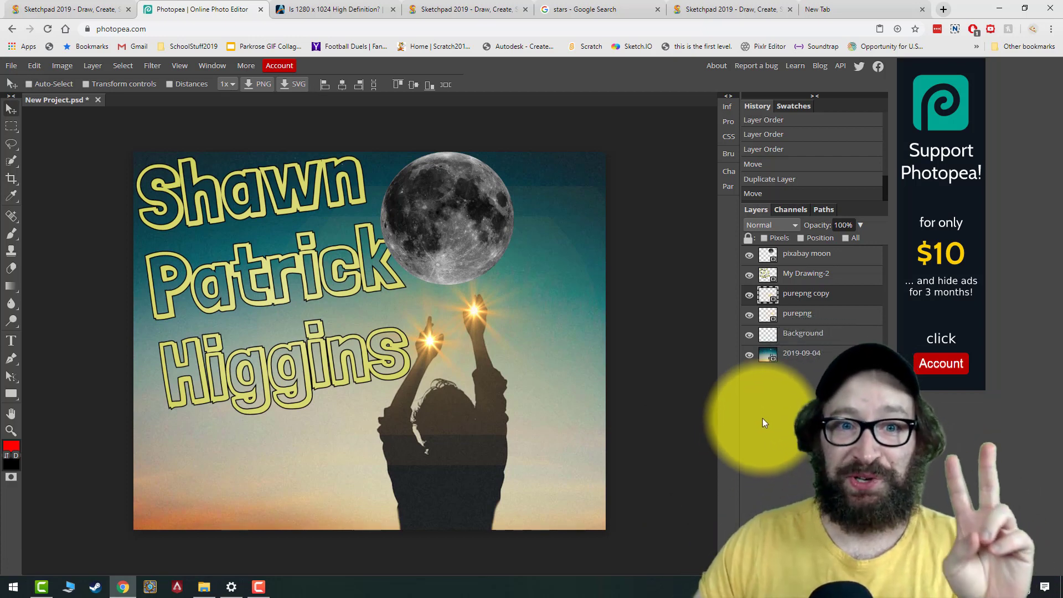
- Give the moon layer a Multiply drop shadow with 60% opacity, 90° angle, 27 px distance, 7% spread and 71 px size
left_click(795, 258)
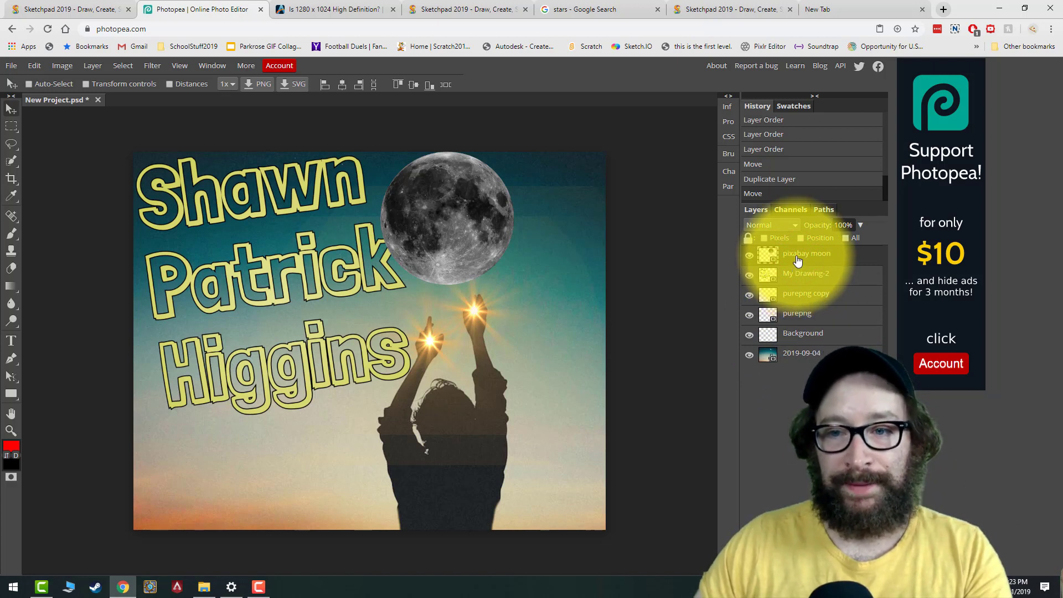
right_click(798, 260)
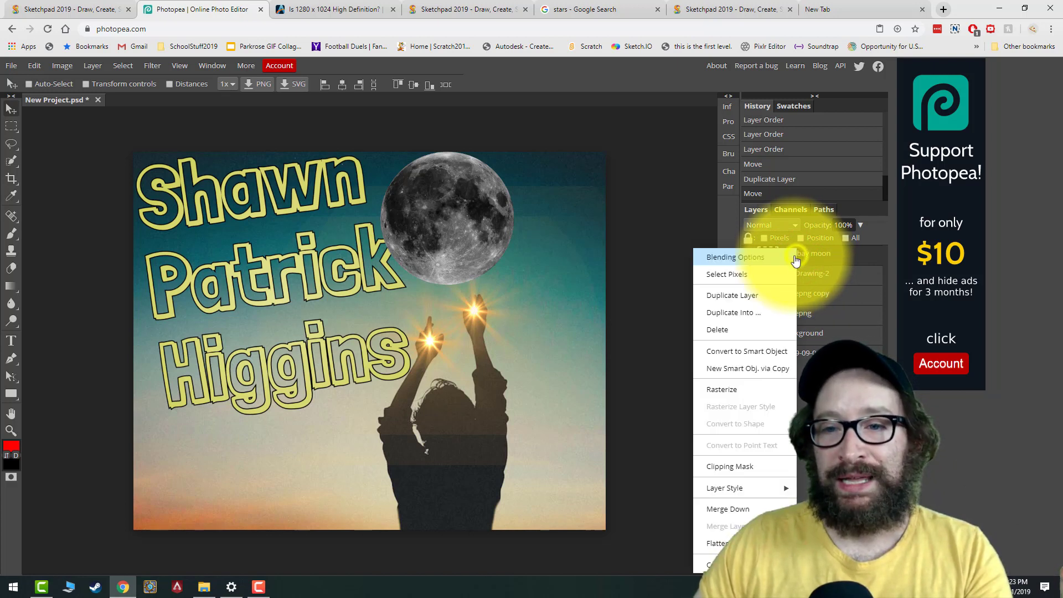
left_click(735, 258)
left_click_drag(254, 148, 220, 323)
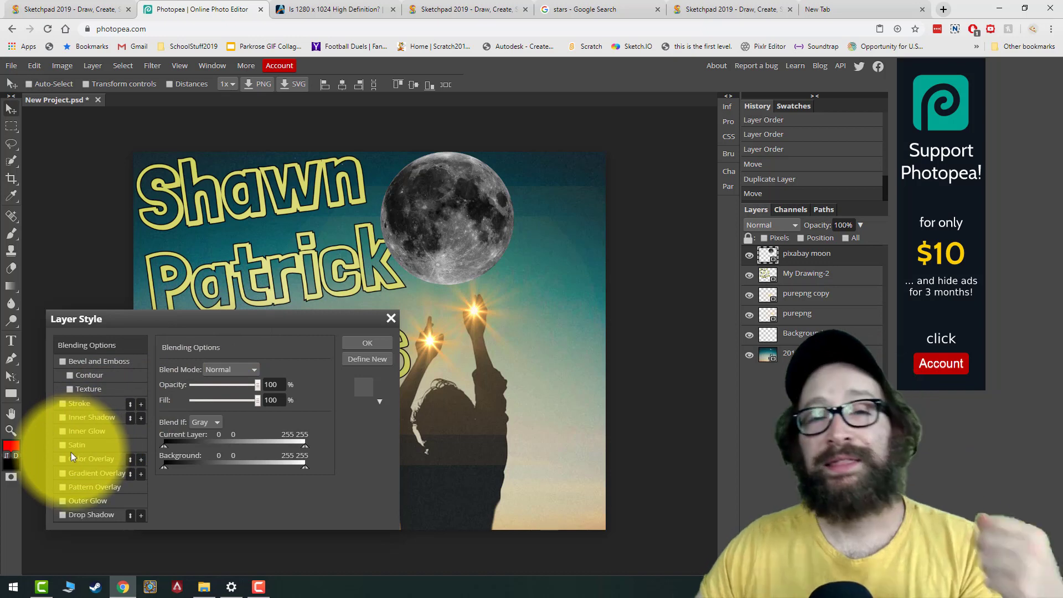
left_click(61, 516)
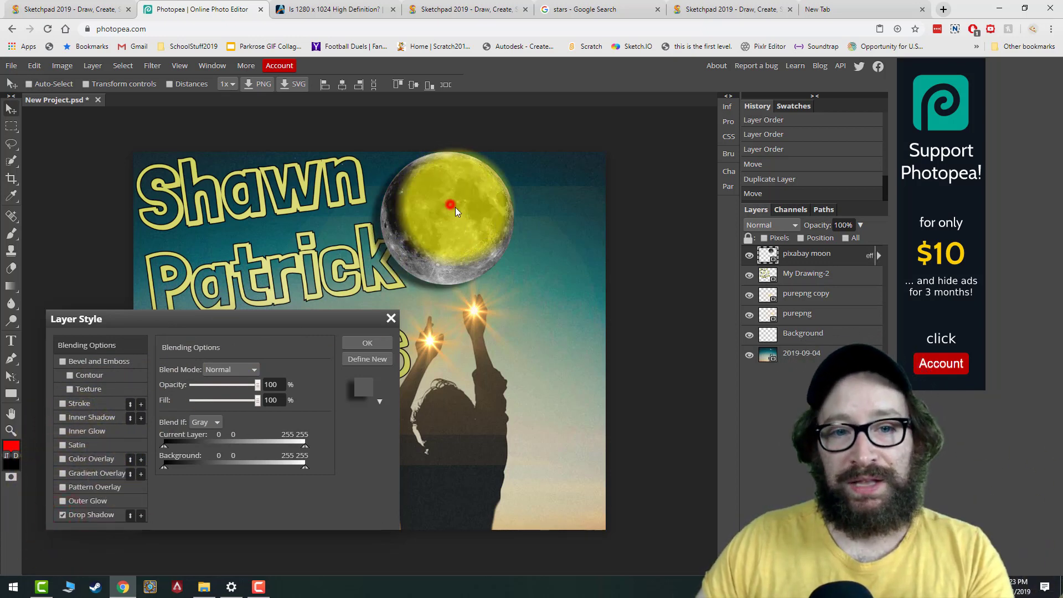
left_click_drag(450, 205, 467, 214)
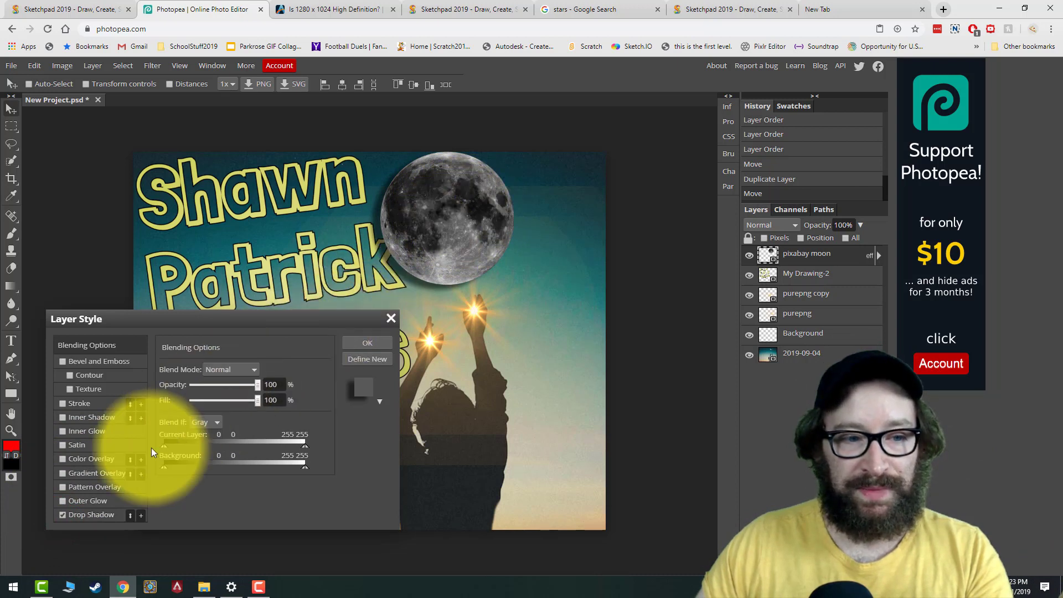
left_click(61, 515)
left_click_drag(227, 384, 200, 391)
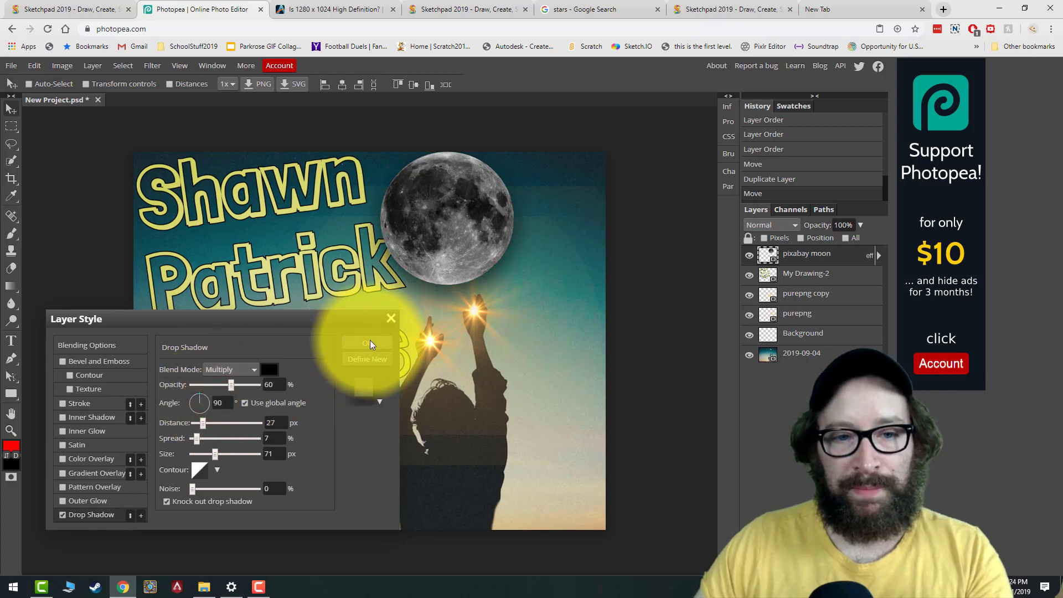
left_click(370, 343)
- Nudge the moon slightly and give the name layer a Multiply drop shadow with 60% opacity, 90° angle, 4 px distance, 7% spread and 5 px size
mouse_move(426, 238)
left_mouse_down()
mouse_move(309, 279)
mouse_move(359, 267)
mouse_move(395, 290)
mouse_move(480, 268)
mouse_move(535, 268)
mouse_move(469, 244)
mouse_move(482, 238)
left_mouse_up()
double_click(423, 363)
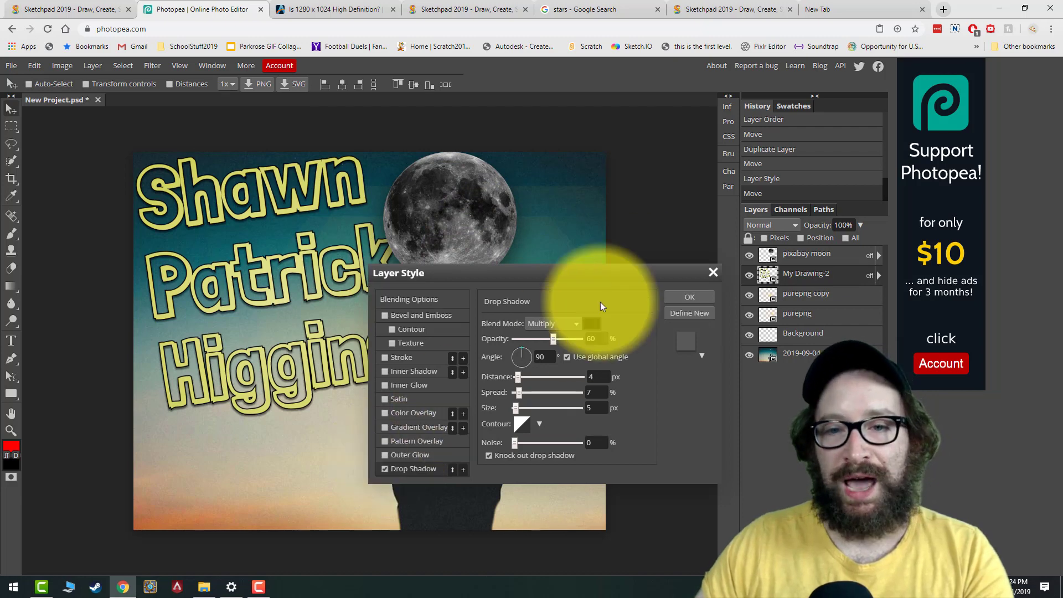
left_click_drag(644, 273, 361, 314)
left_click(406, 339)
- Edit the moon layer's blending options, replacing its drop shadow with an outer glow
left_click(800, 256)
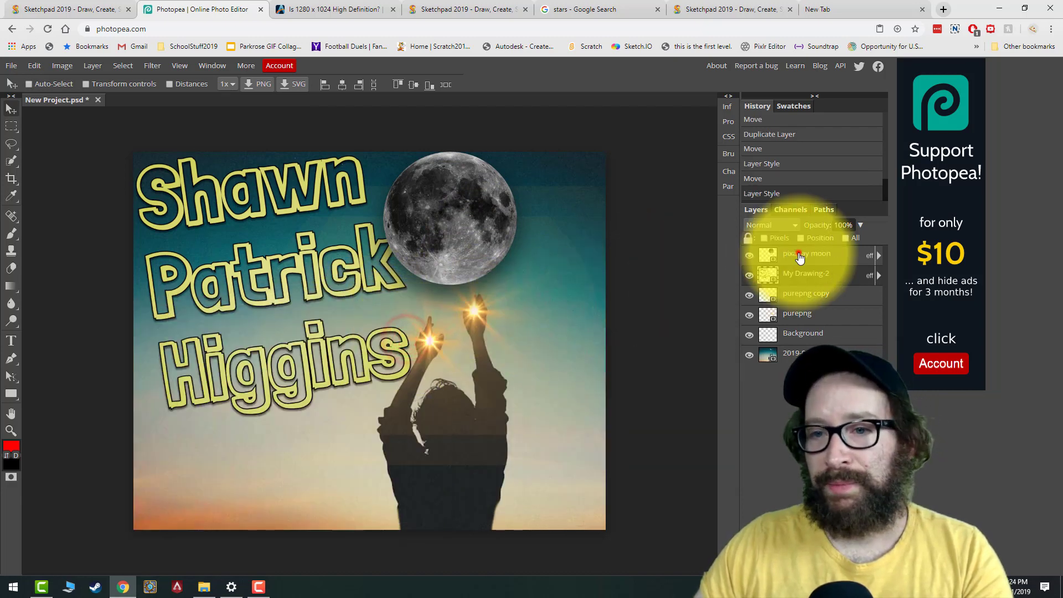
right_click(799, 257)
left_click(762, 257)
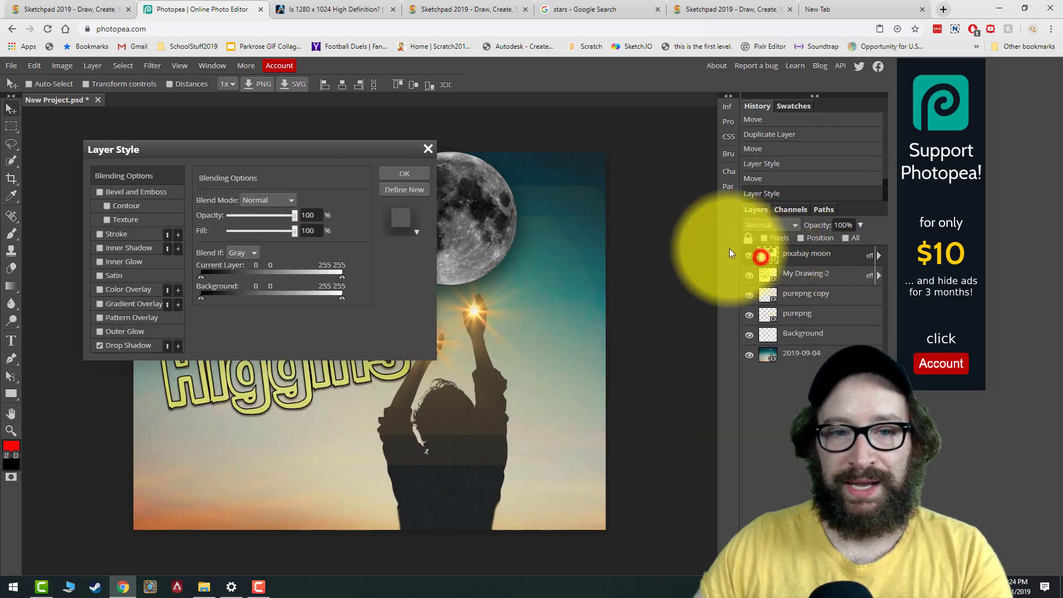
left_click_drag(366, 149, 714, 307)
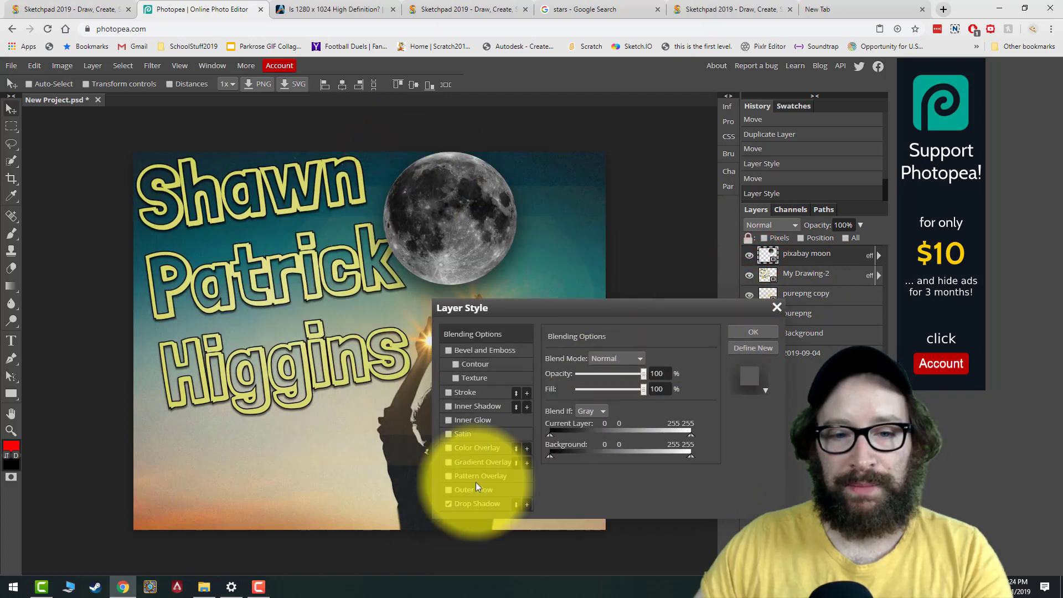
left_click(448, 504)
left_click(450, 490)
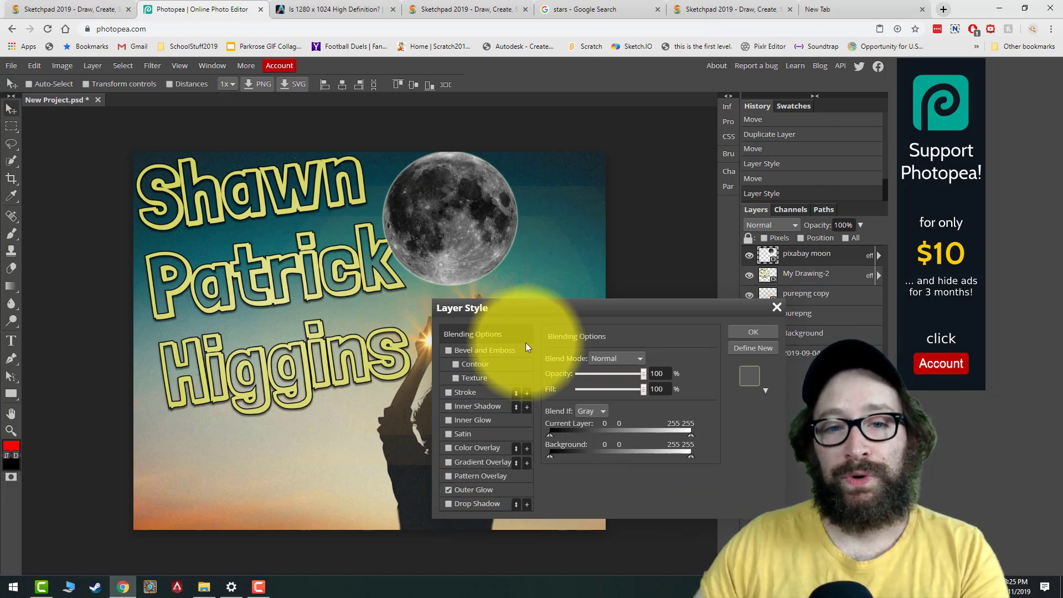
- Set the moon's outer glow to 100% opacity, 32% spread, 19 px size, 8% range and 8% jitter, coloured d8da73 sampled from the name
left_click(477, 491)
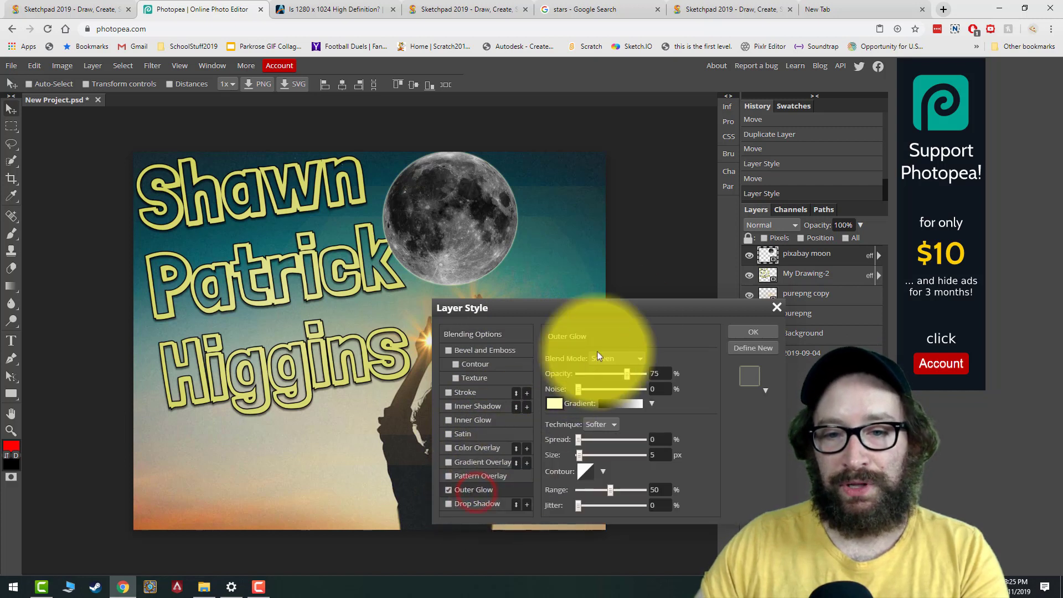
left_click_drag(636, 309, 629, 304)
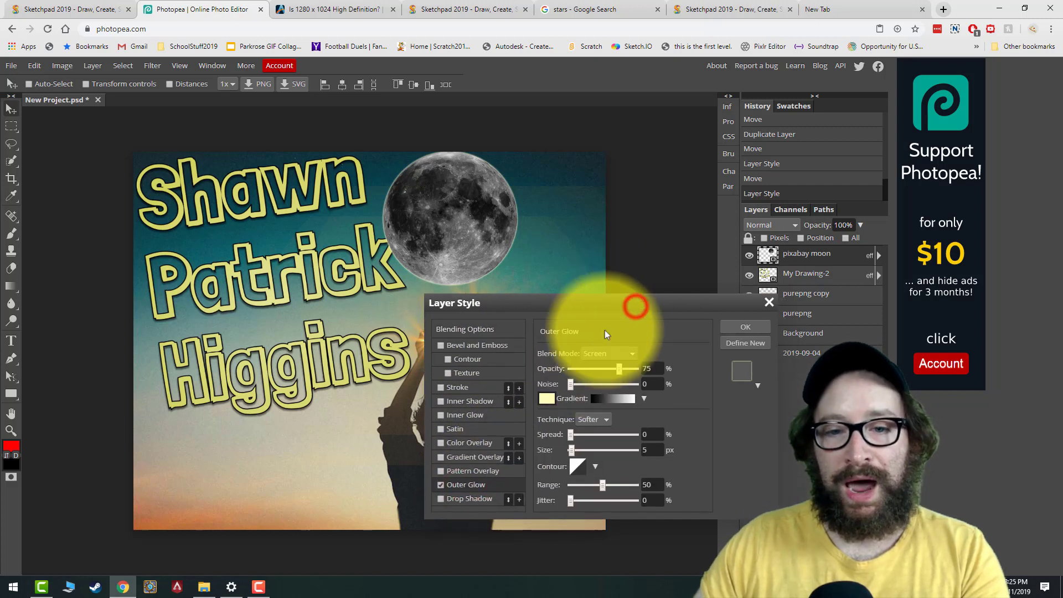
left_click(547, 399)
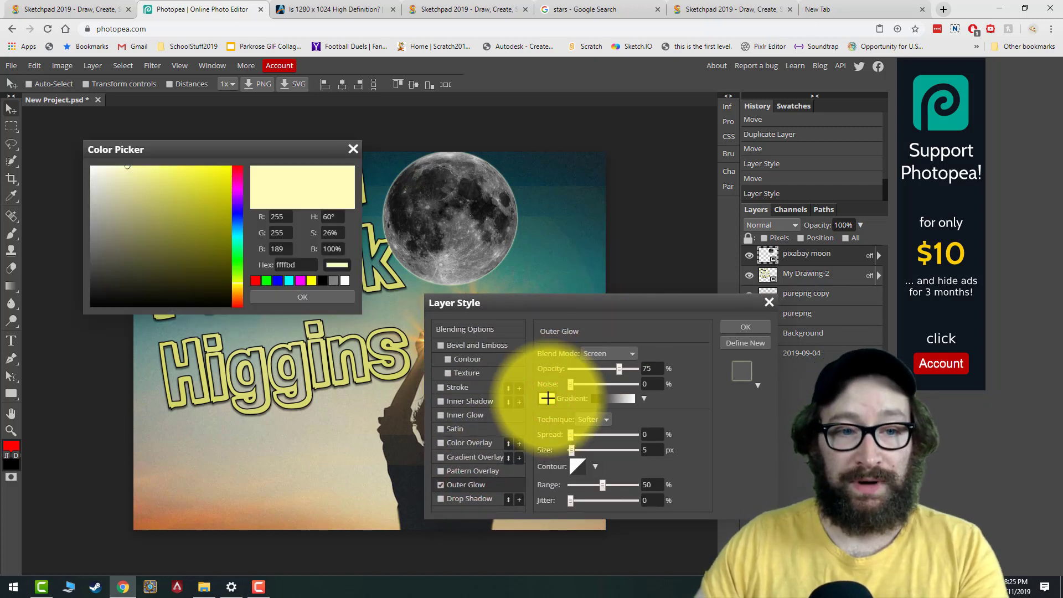
left_click(202, 519)
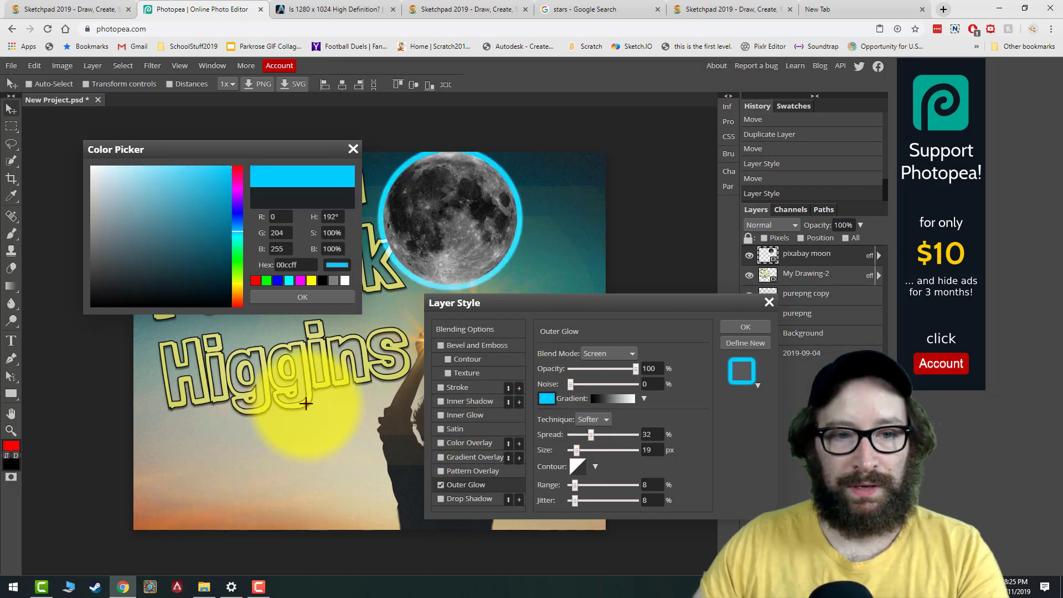
left_click(306, 408)
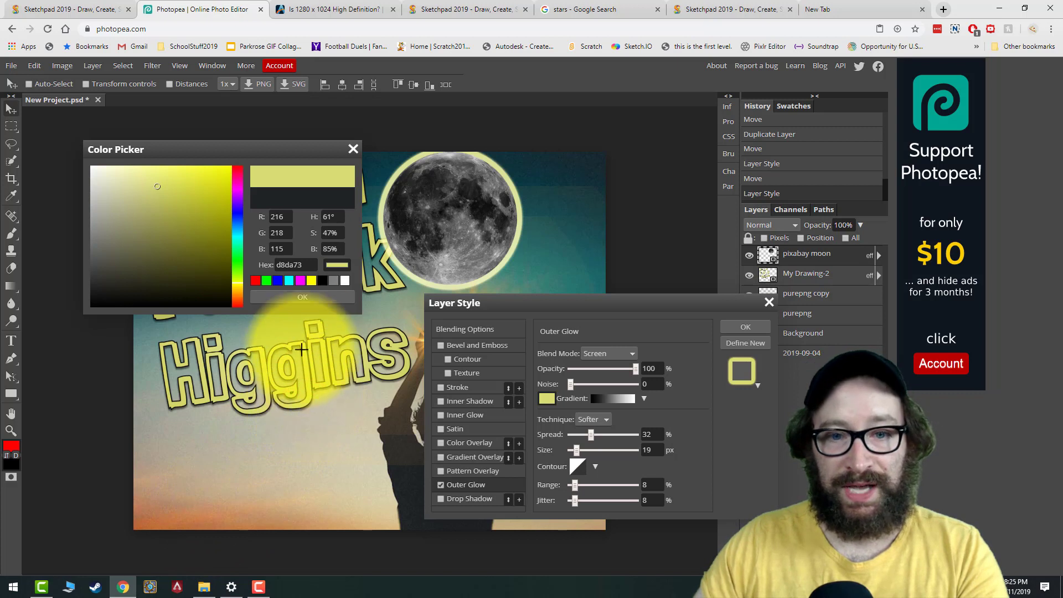
left_click(299, 297)
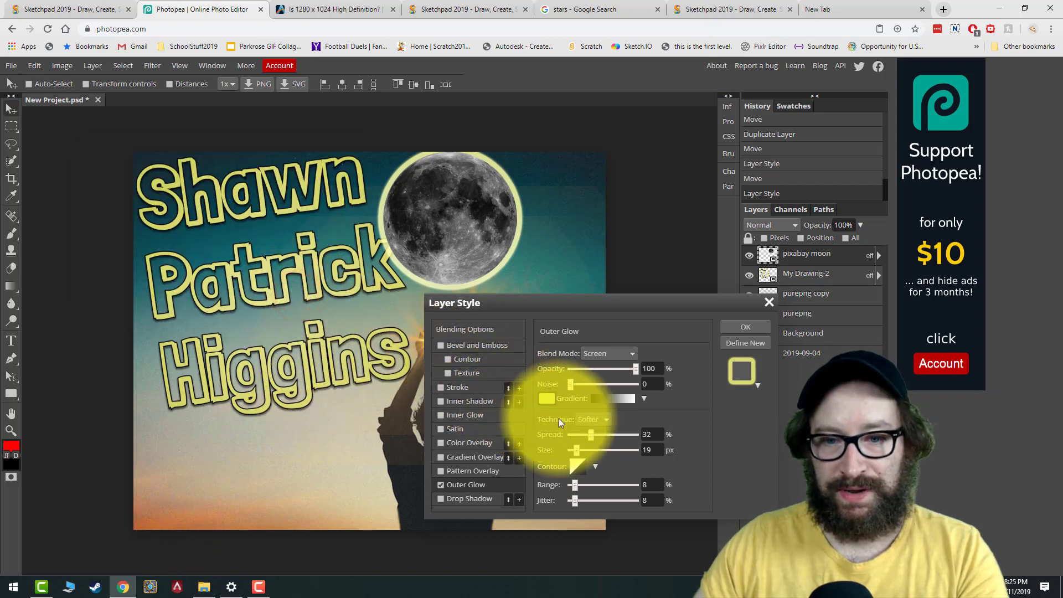
- Refine the moon's outer glow to 0% spread, 15 px size, 2% range and 0% jitter, and apply the layer style
left_click_drag(590, 433, 560, 440)
left_click(579, 451)
left_click_drag(575, 485, 571, 485)
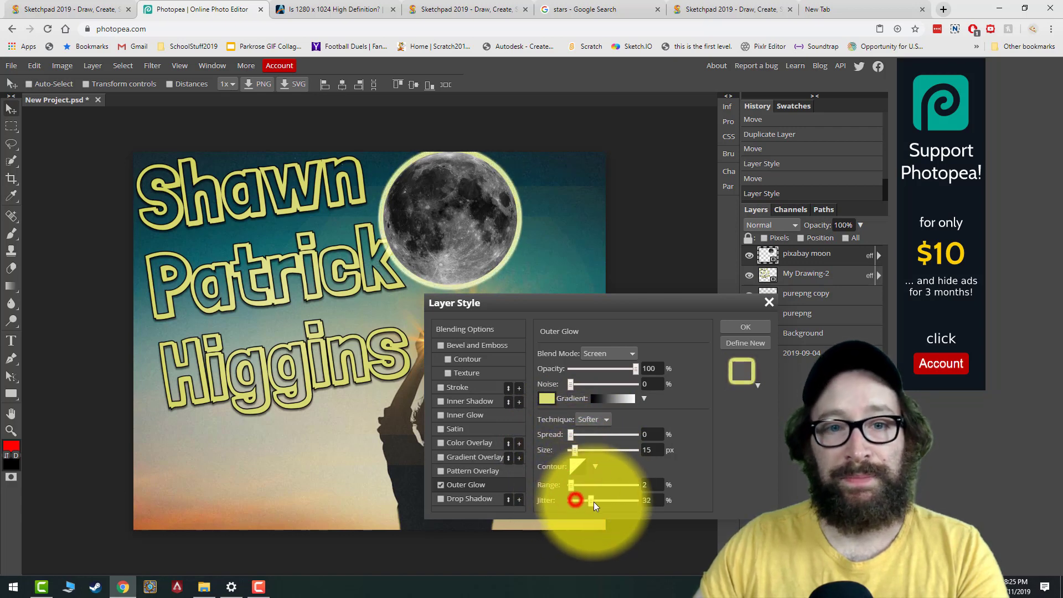
left_click_drag(556, 303, 566, 263)
left_click(411, 452)
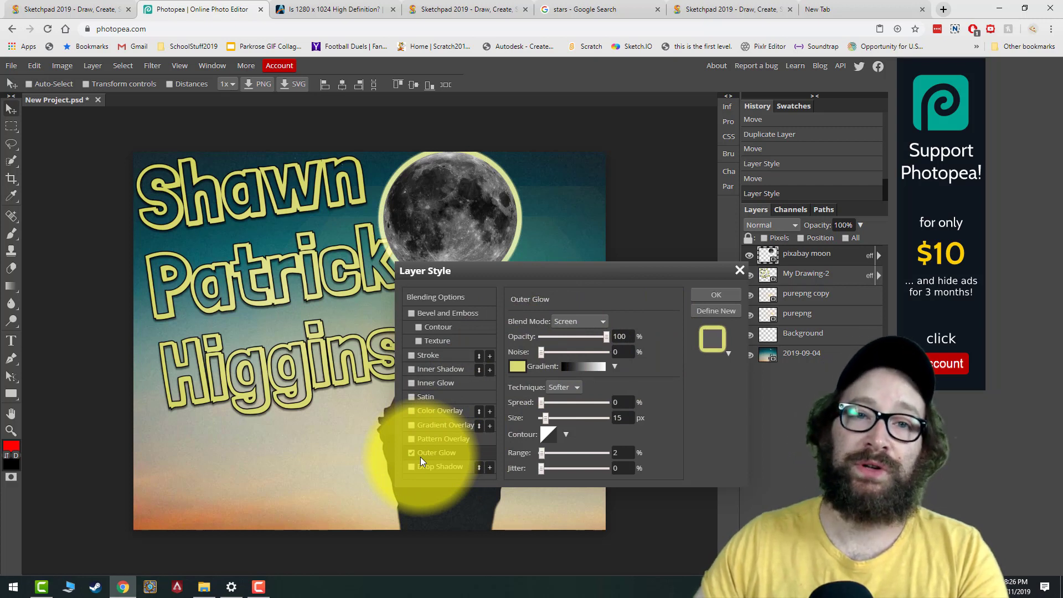
left_click(722, 298)
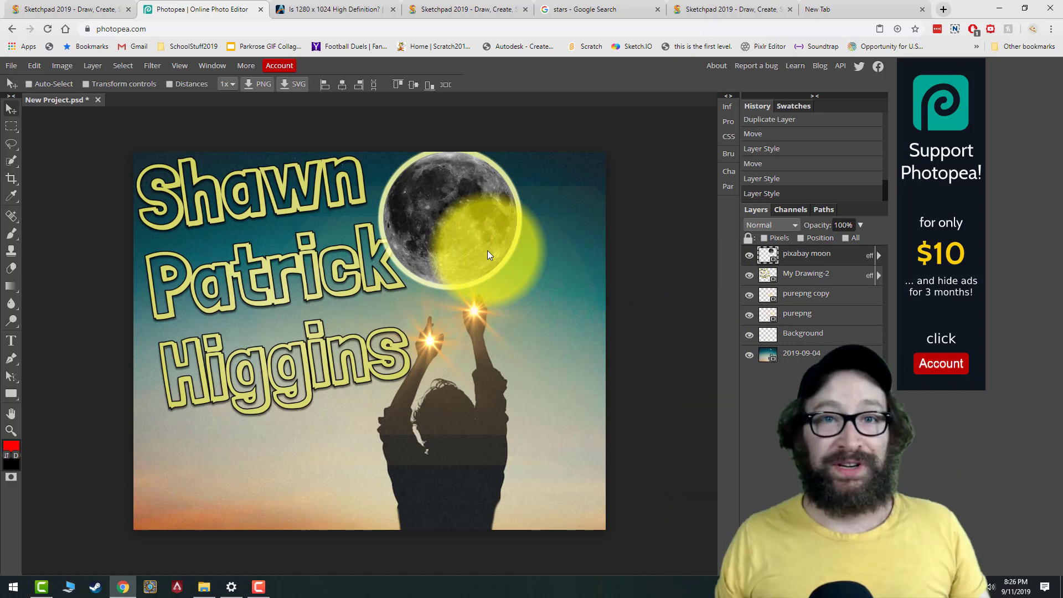
- Save the project as a PSD in the Project 1 - Background folder, named with the surname followed by "- Project 1 Background FINAL"
left_click(10, 65)
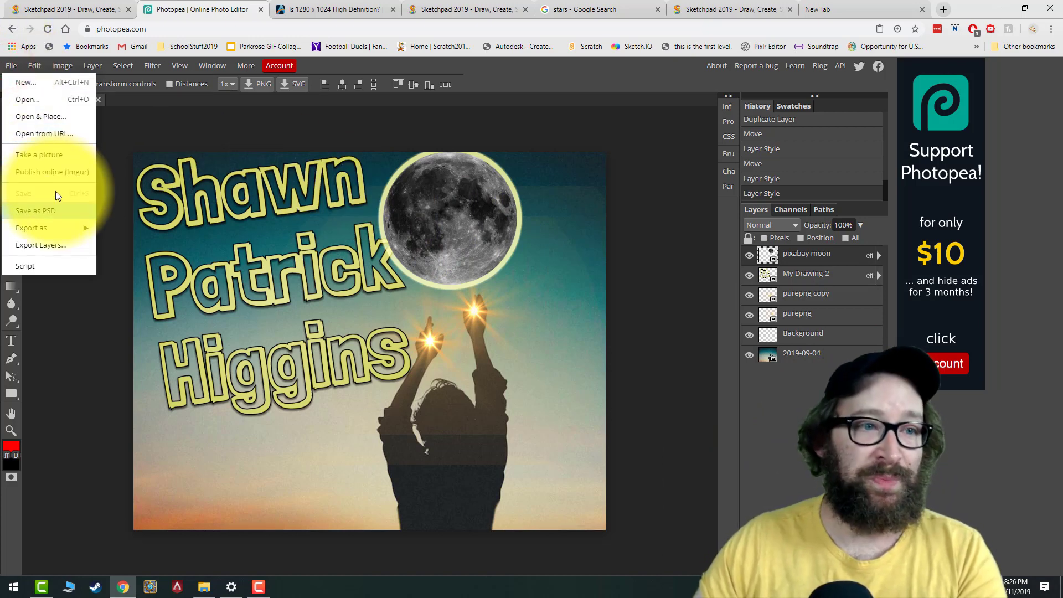
left_click(55, 210)
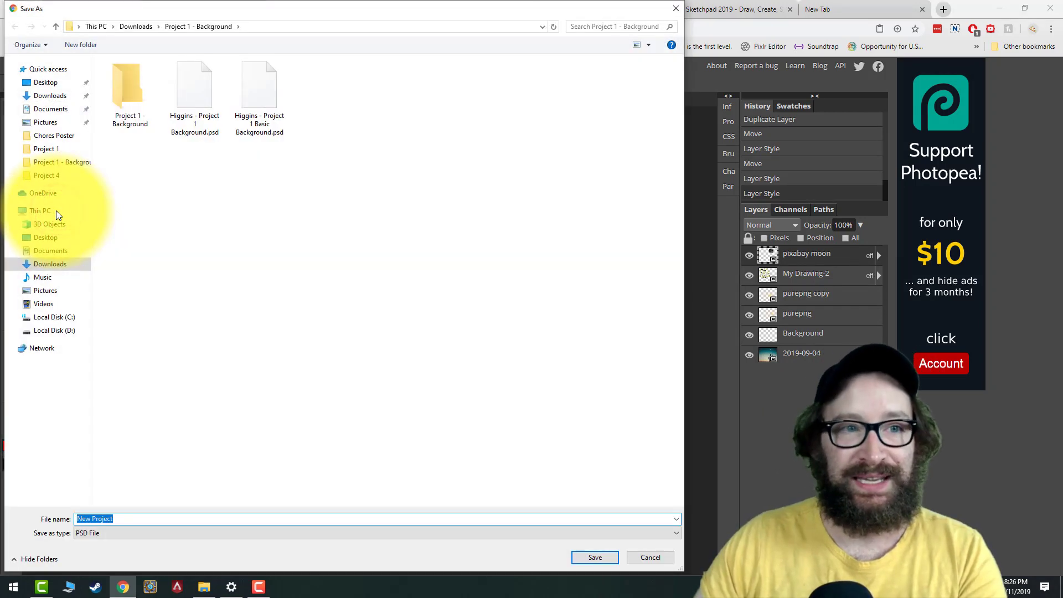
left_click(193, 101)
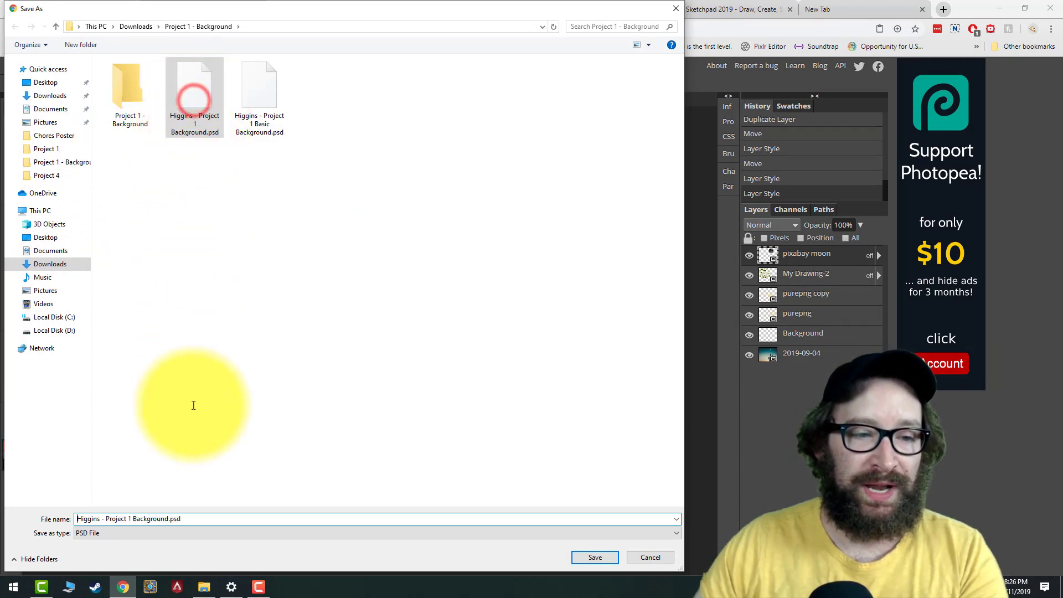
left_click(193, 519)
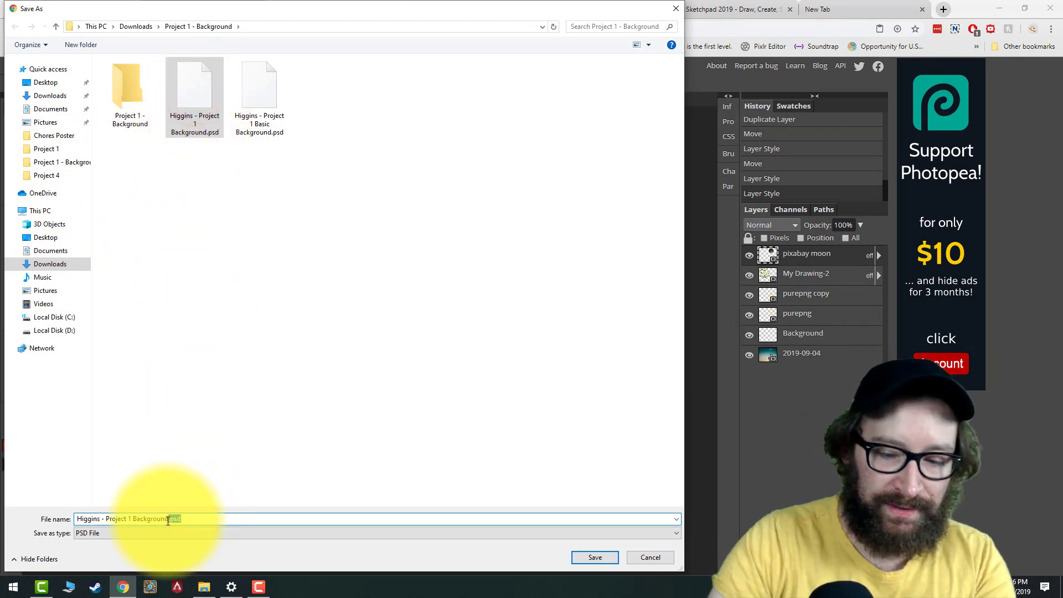
type("FINAL")
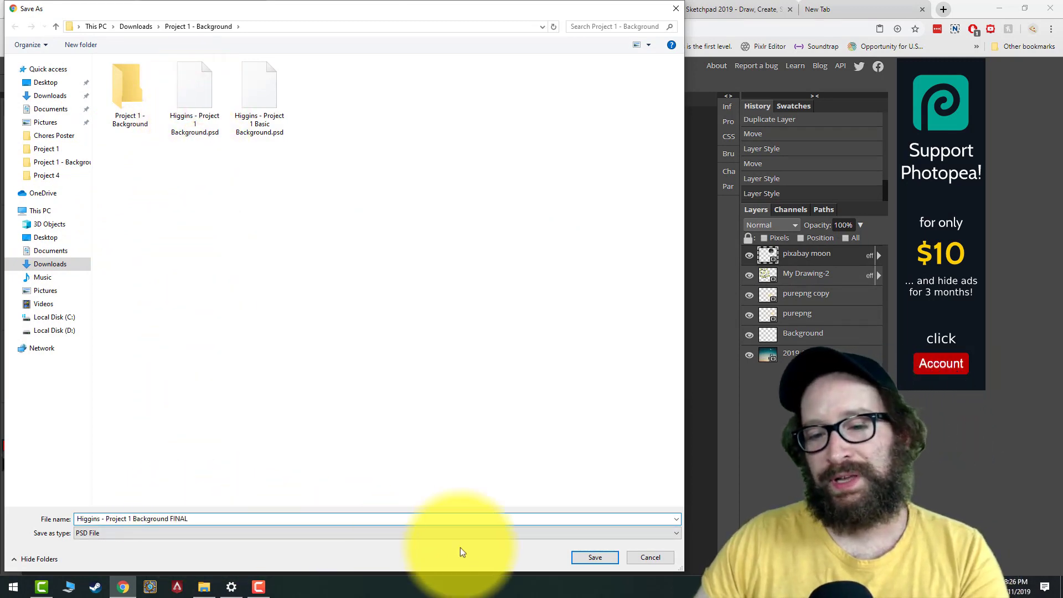
left_click(595, 557)
- Export the design as a 1280 by 1024 px PNG at 100% quality, named "Your Name Project 1 FINAL"
left_click(8, 64)
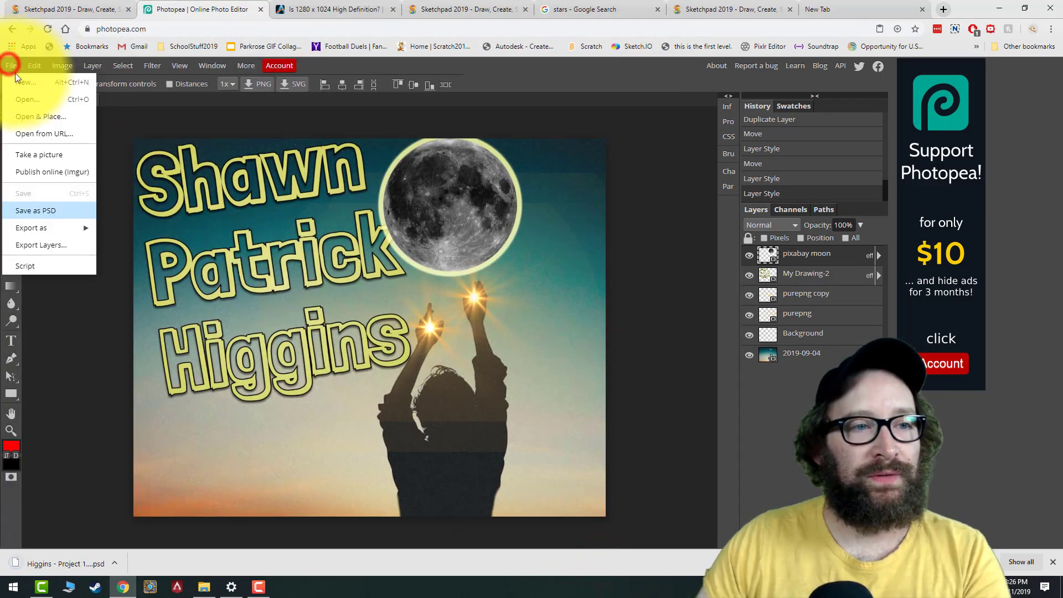
mouse_move(77, 228)
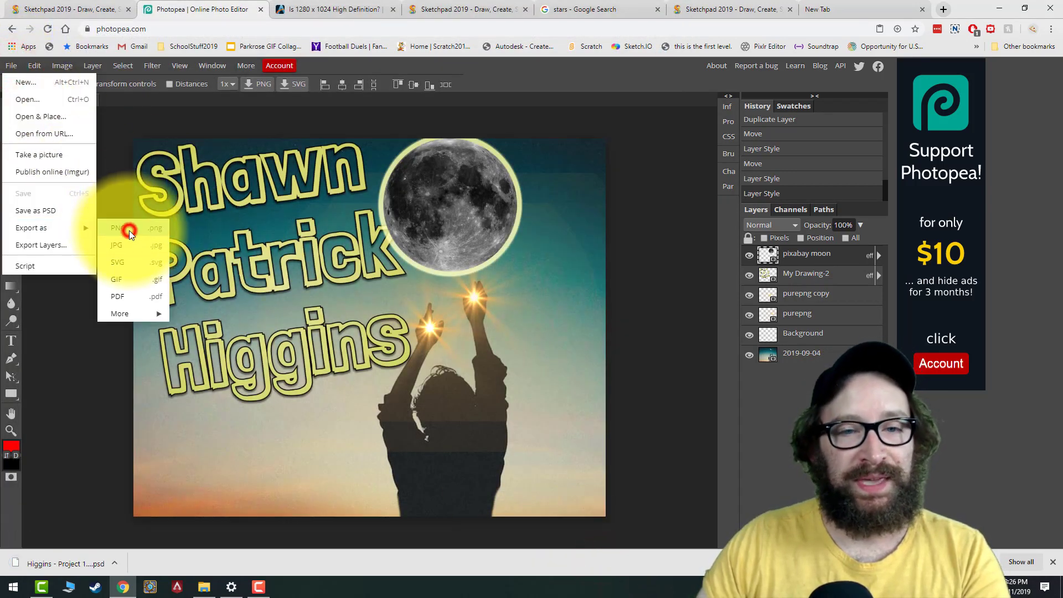
left_click(129, 231)
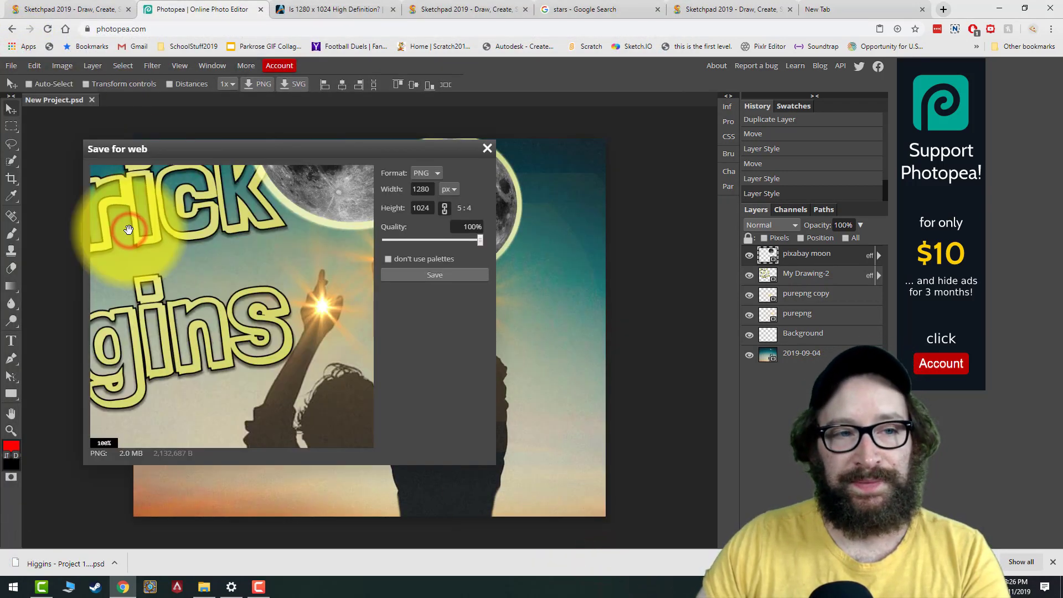
left_click(427, 276)
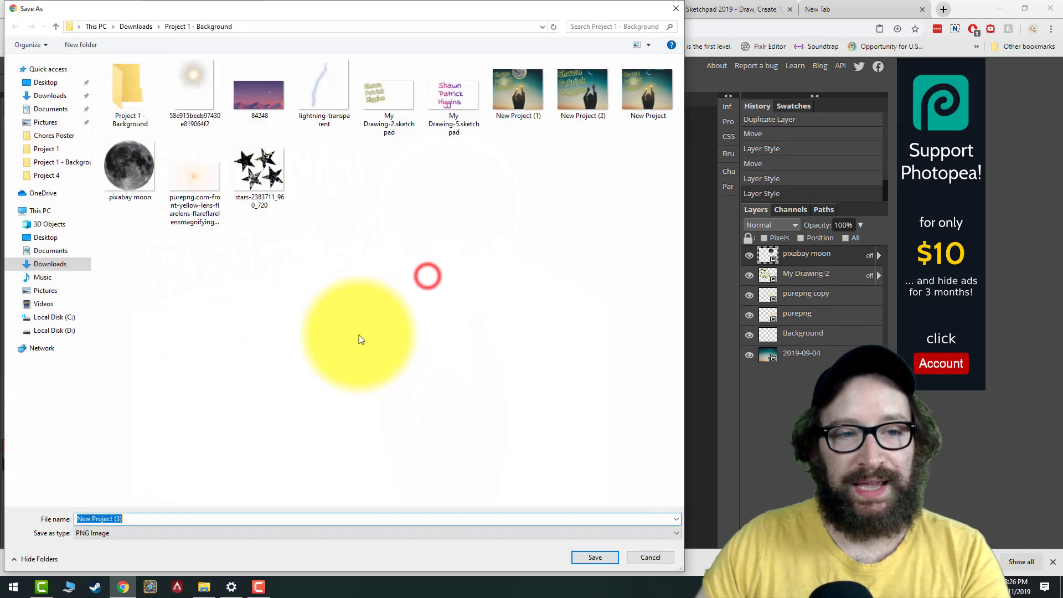
left_click(140, 519)
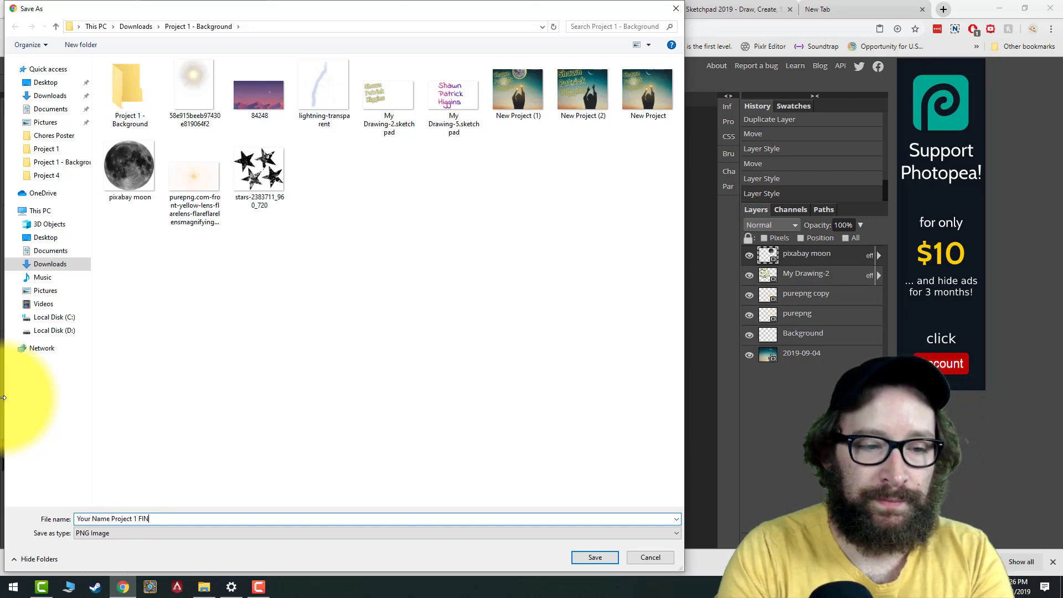
type("Your Name Project 1 FINAL")
left_click(588, 556)
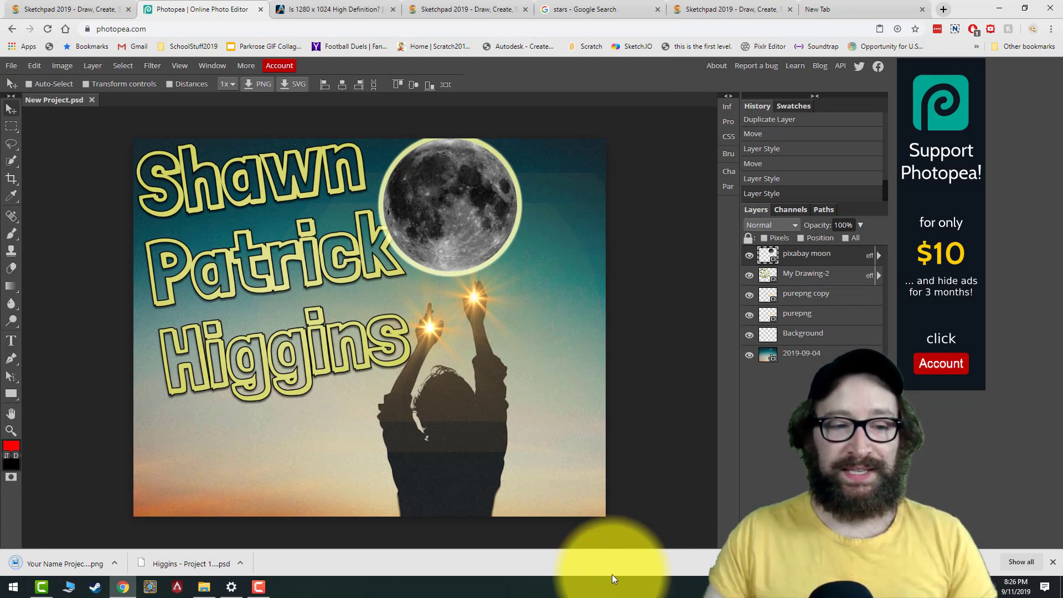
- Set the exported PNG as the desktop background from its download folder and show the desktop
left_click(115, 563)
left_click(150, 524)
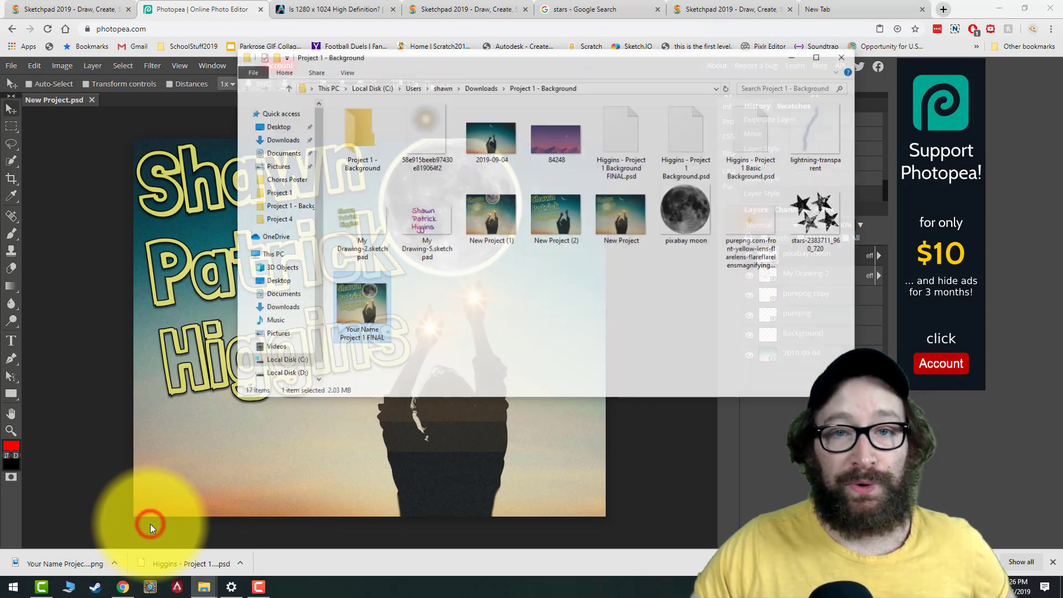
right_click(358, 298)
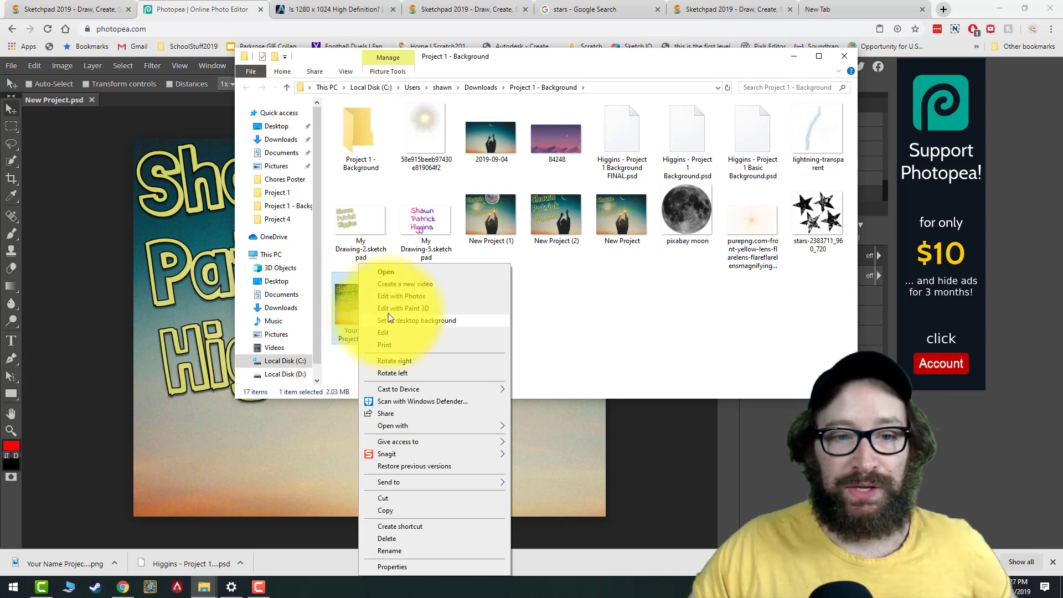
left_click(403, 320)
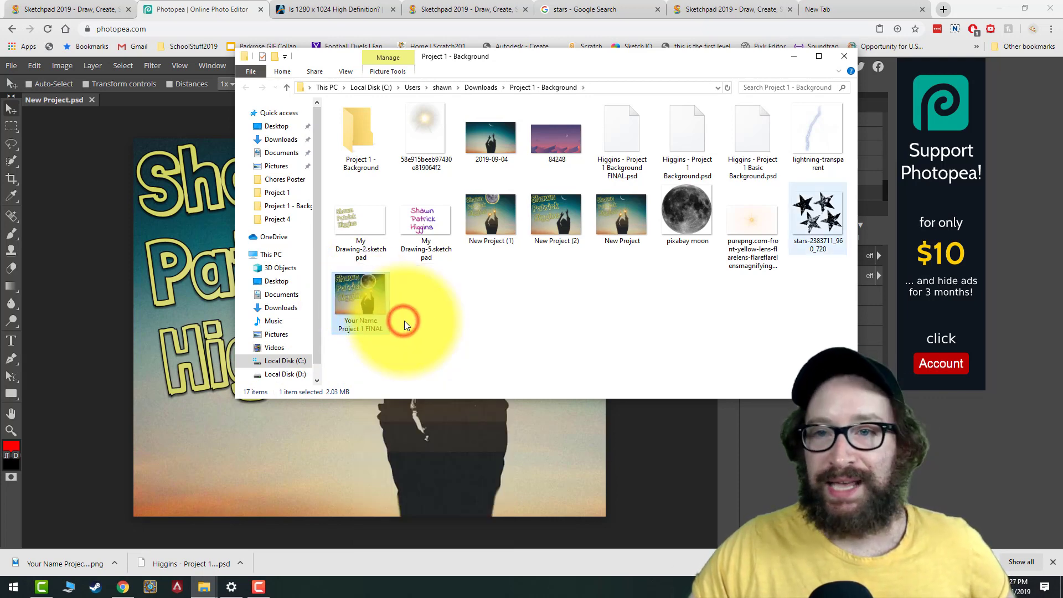
key("super+d")
left_click(779, 43)
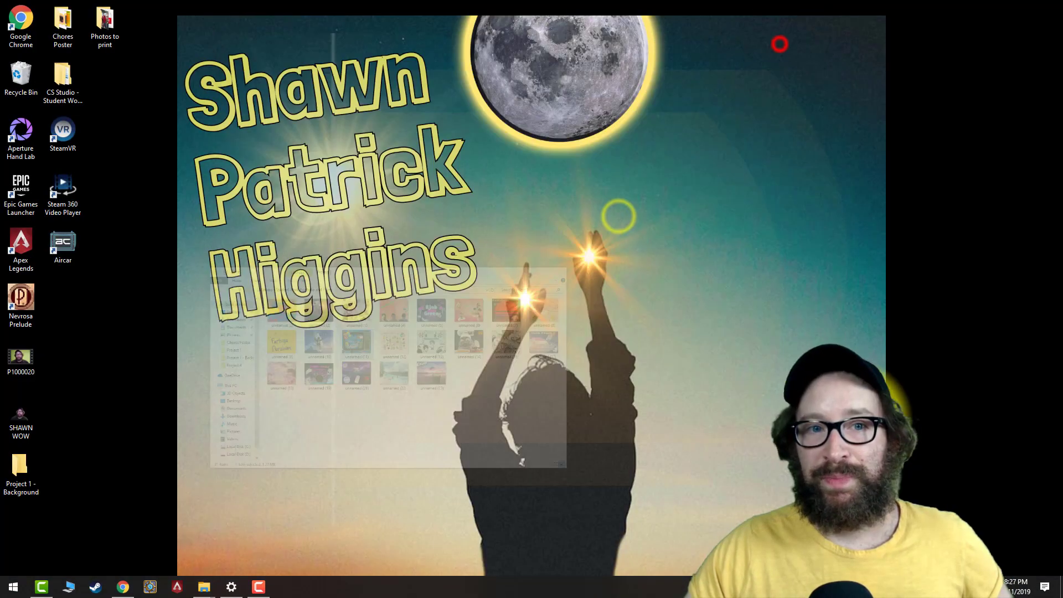